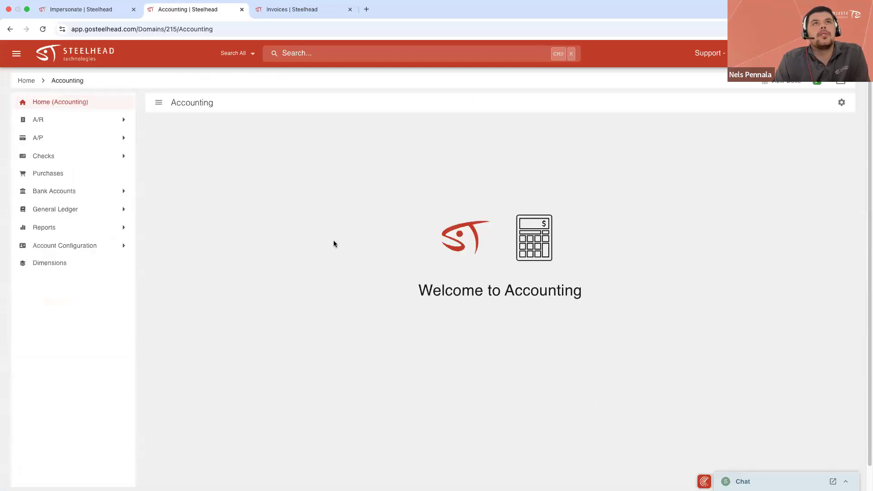
Review the accounting settings for retained earnings account, fiscal year start month and book lock date without changing them.
click(840, 106)
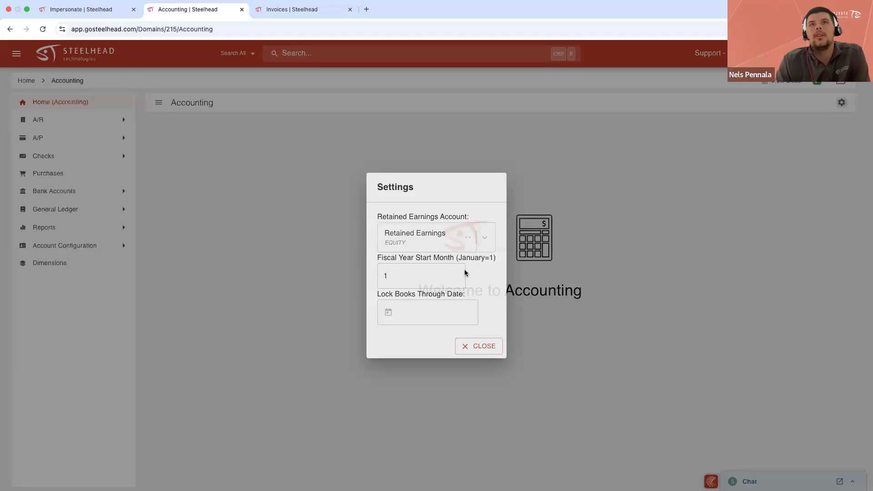
click(403, 282)
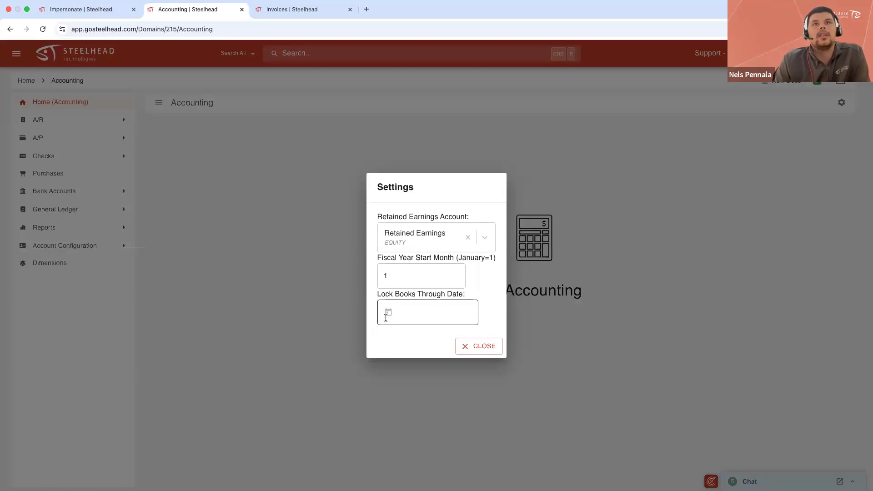
click(482, 349)
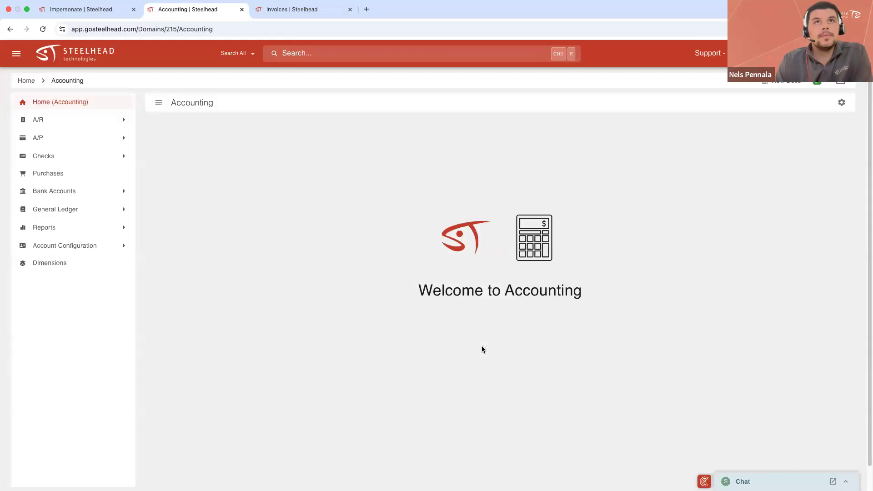
Review the list of ledger accounts and the product account configuration.
click(90, 248)
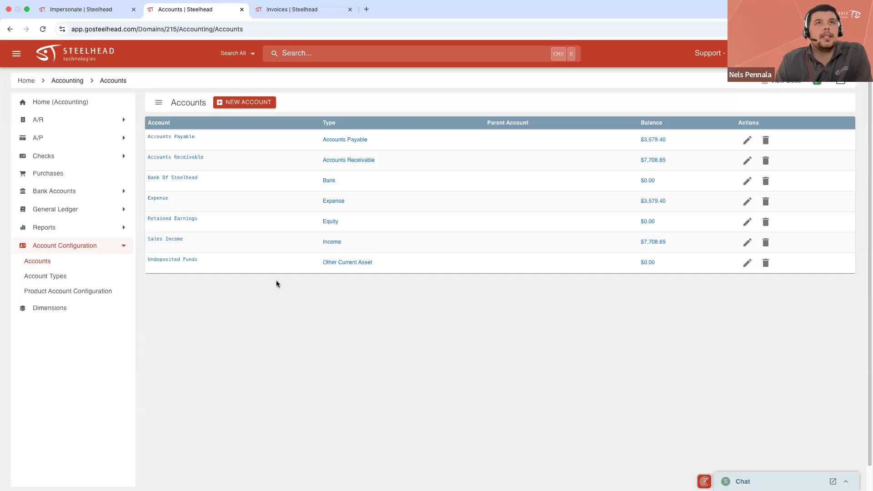
click(88, 297)
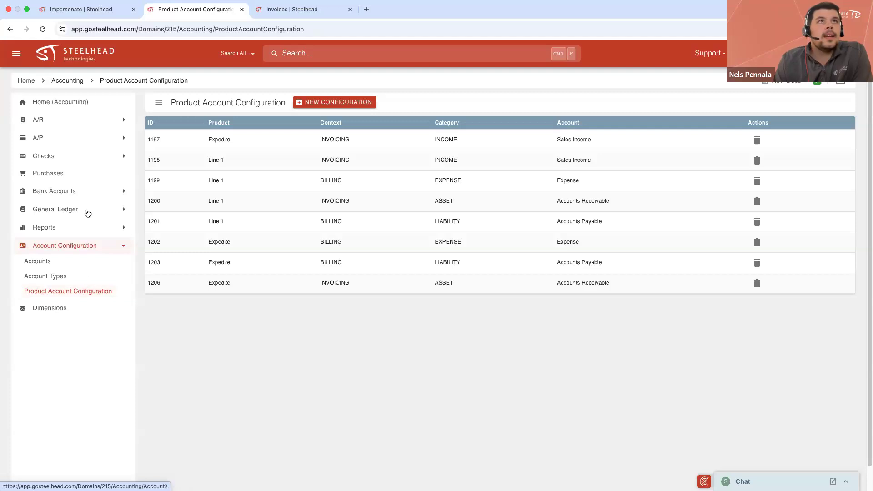
View the bank accounts list and the checks list.
click(86, 194)
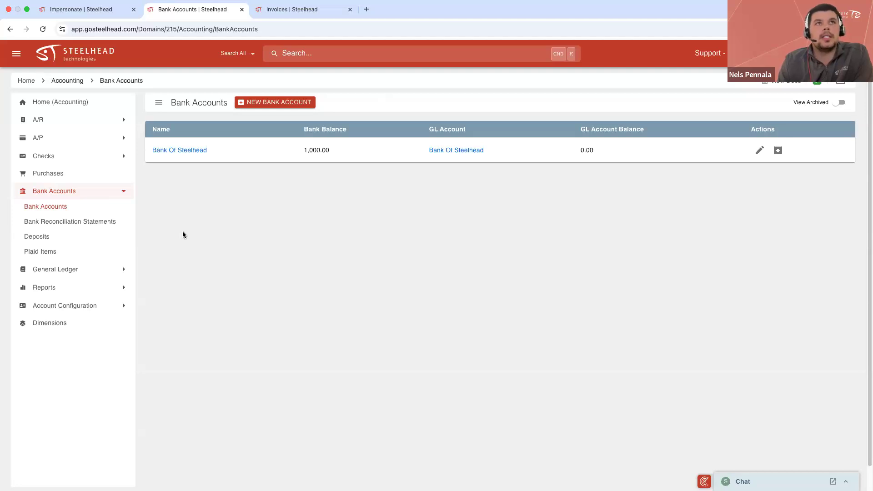
click(76, 161)
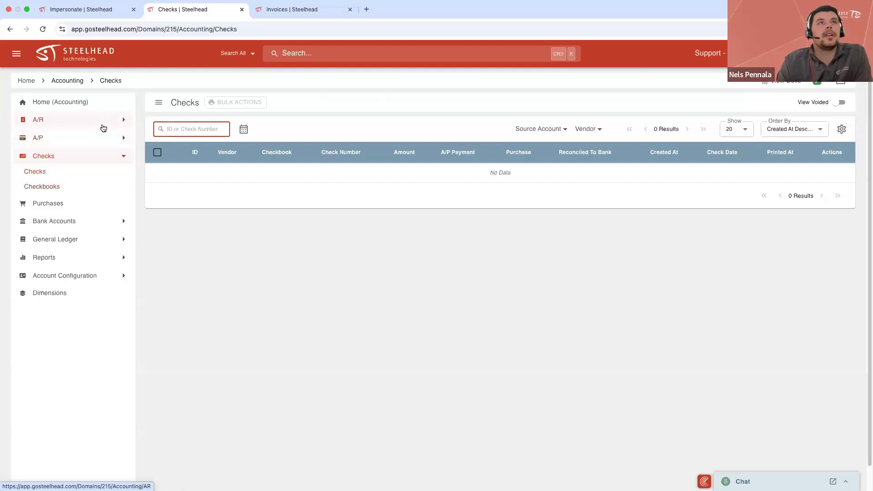
View the A/R Aging Detail report, followed by the A/P Aging Detail report.
click(65, 243)
click(62, 258)
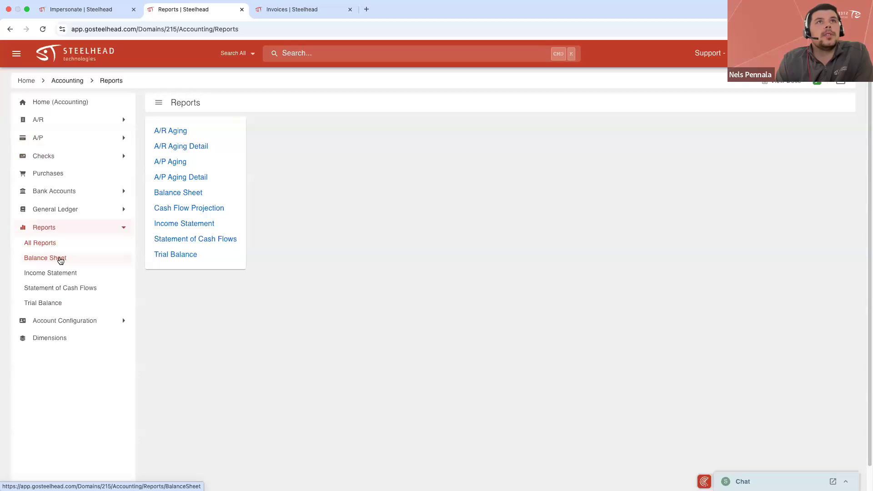
click(193, 146)
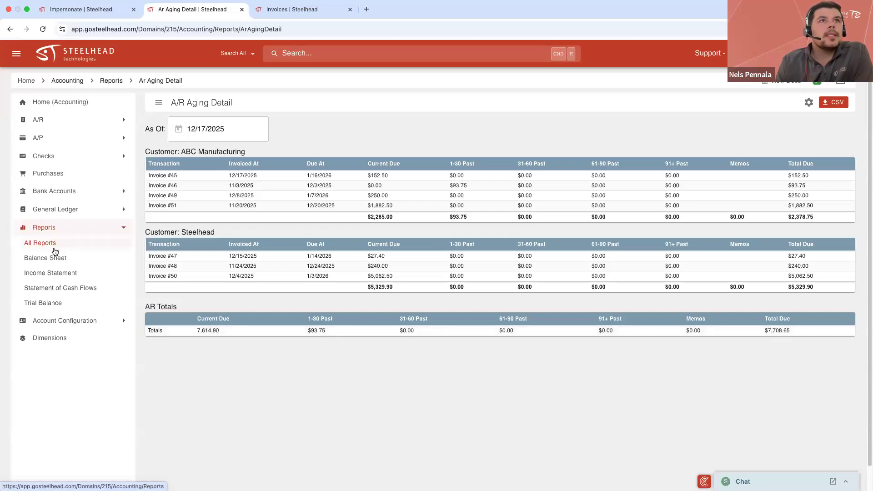
click(49, 244)
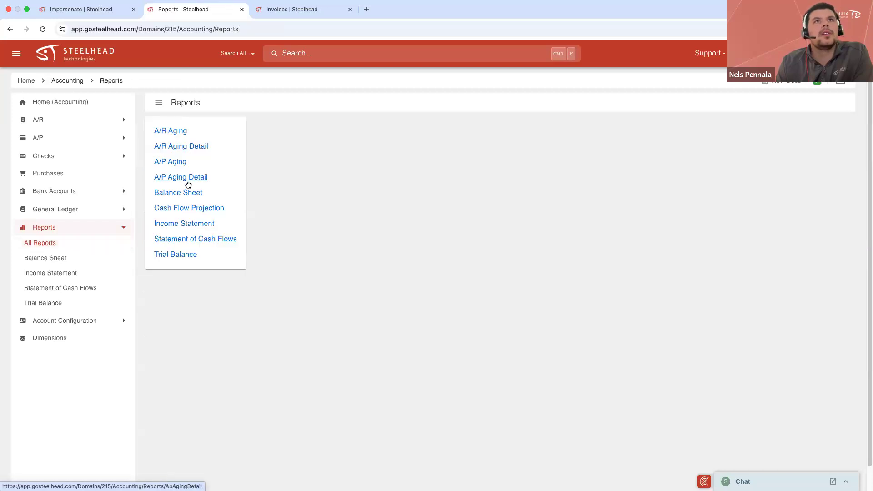
click(187, 184)
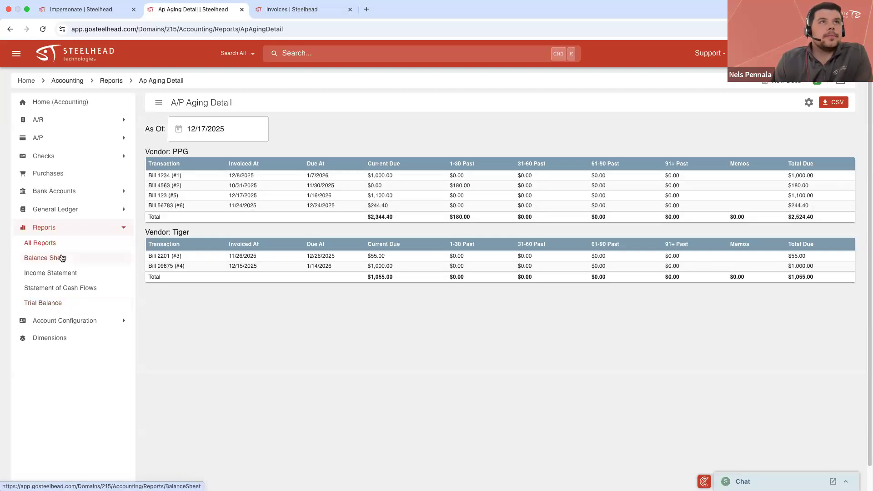
Open the income statement, filter it by the product Line 1 and examine its income and expense figures.
click(59, 271)
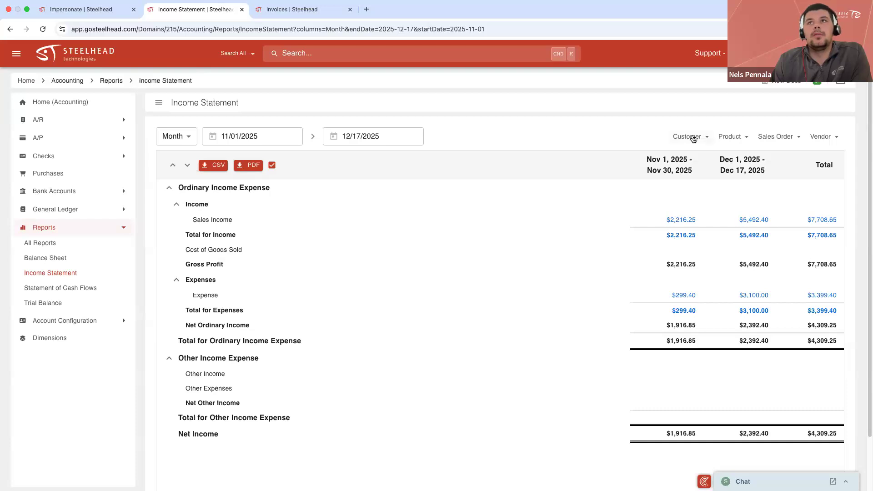
click(693, 137)
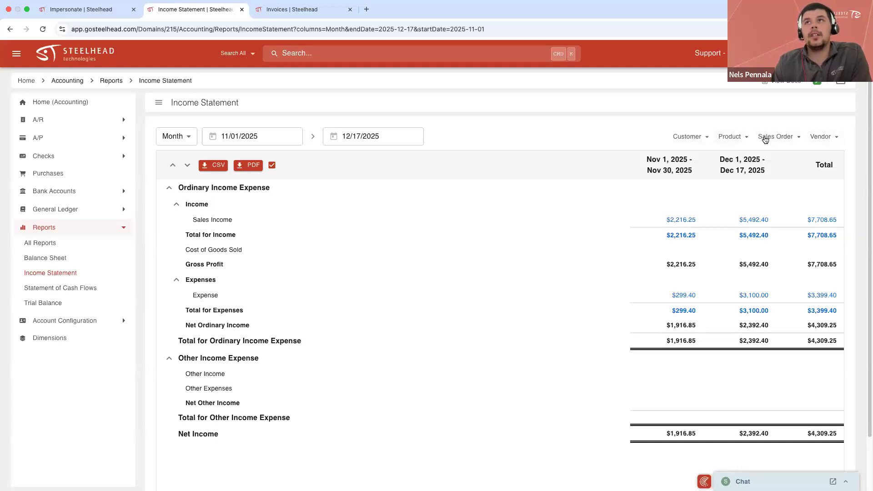
click(736, 137)
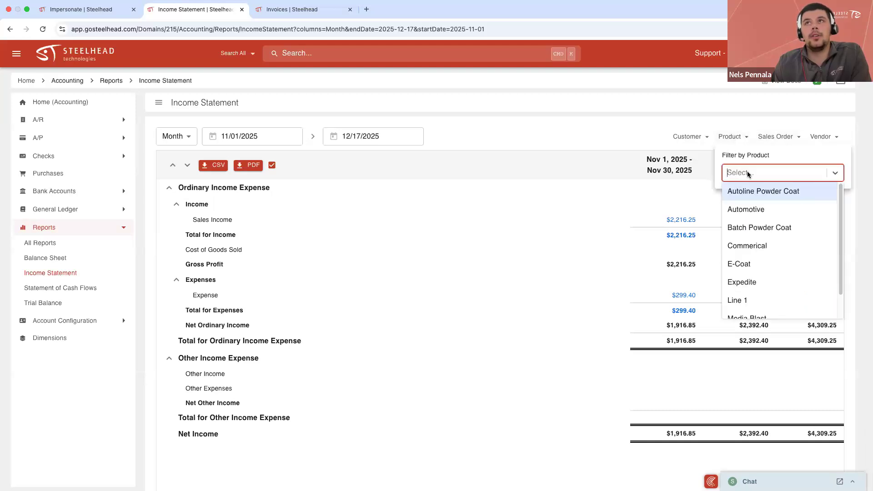
click(740, 300)
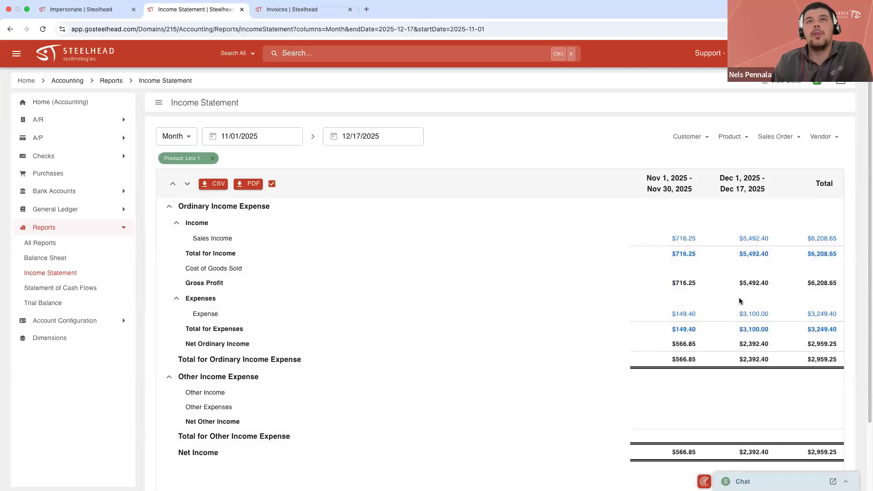
scroll(633, 308, down, 4)
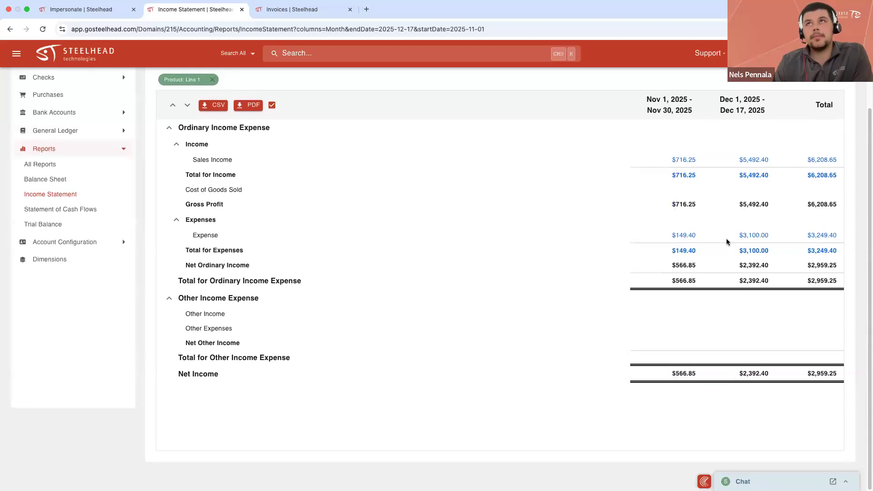
scroll(727, 242, up, 1)
scroll(727, 242, up, 2)
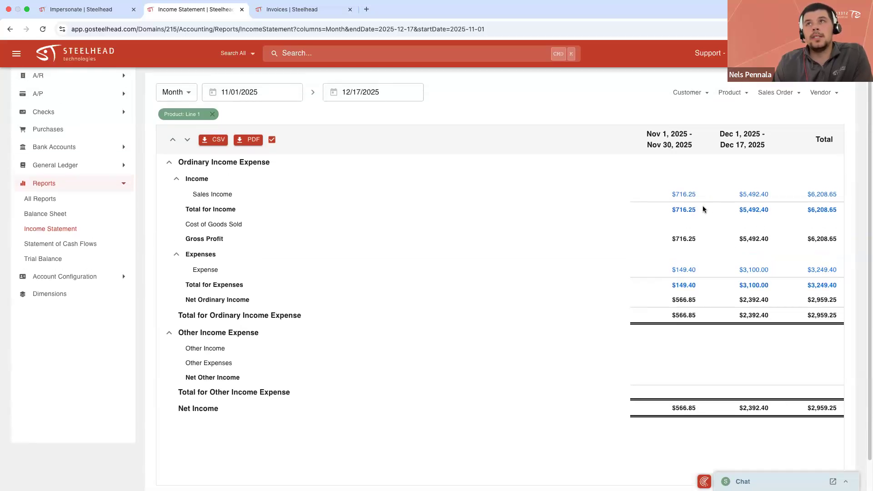
scroll(579, 236, up, 3)
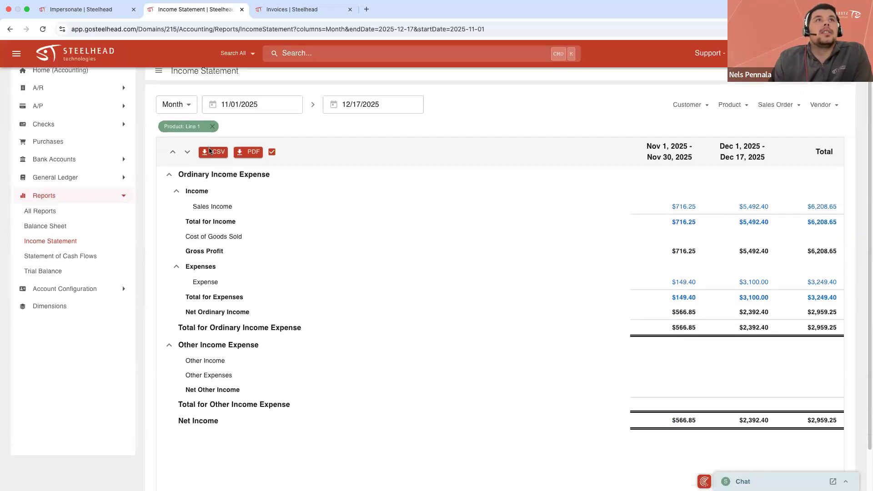
Preview the open balance A/R statement for customer ABC Manufacturing.
click(79, 123)
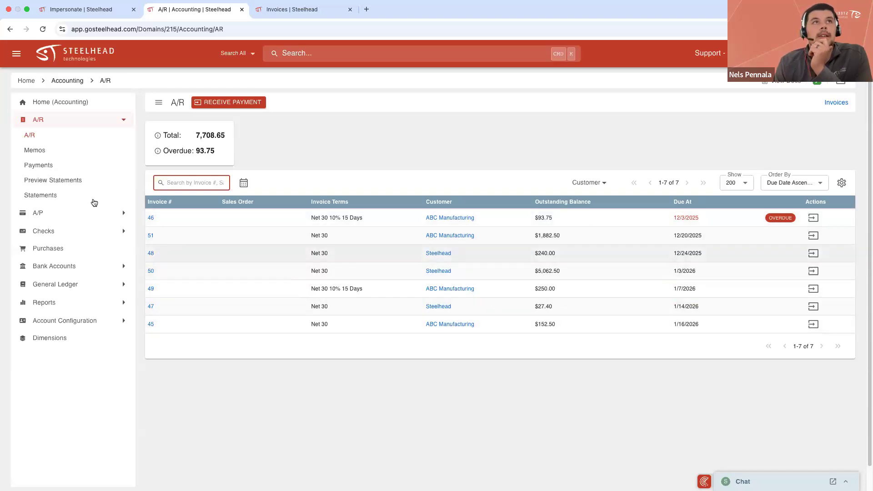
click(76, 180)
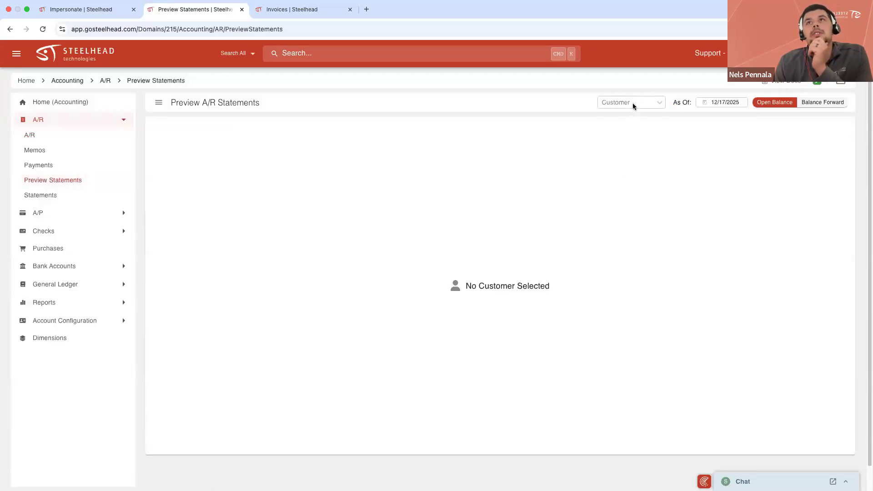
click(634, 103)
click(635, 118)
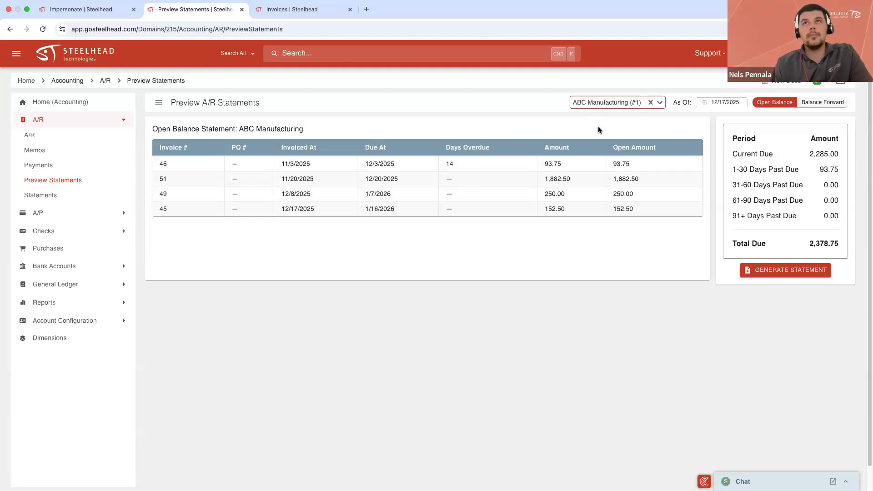
Generate and save the A/R statement for ABC Manufacturing without emailing it.
click(804, 272)
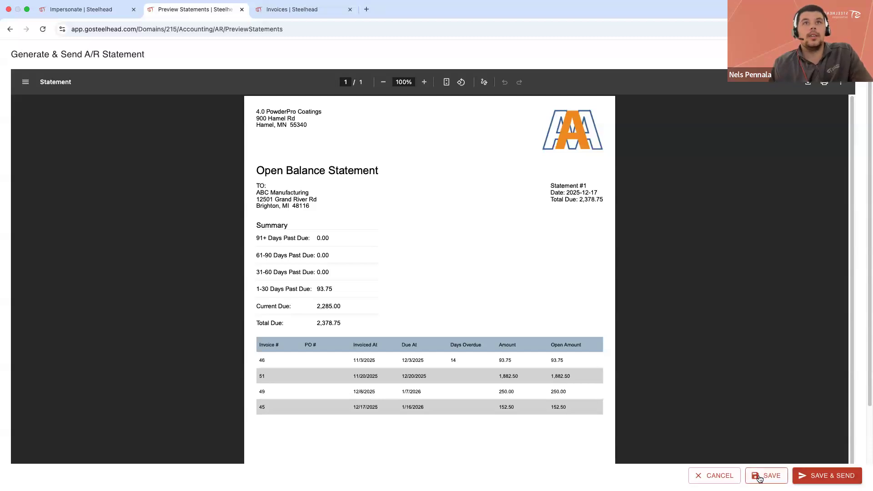
click(758, 477)
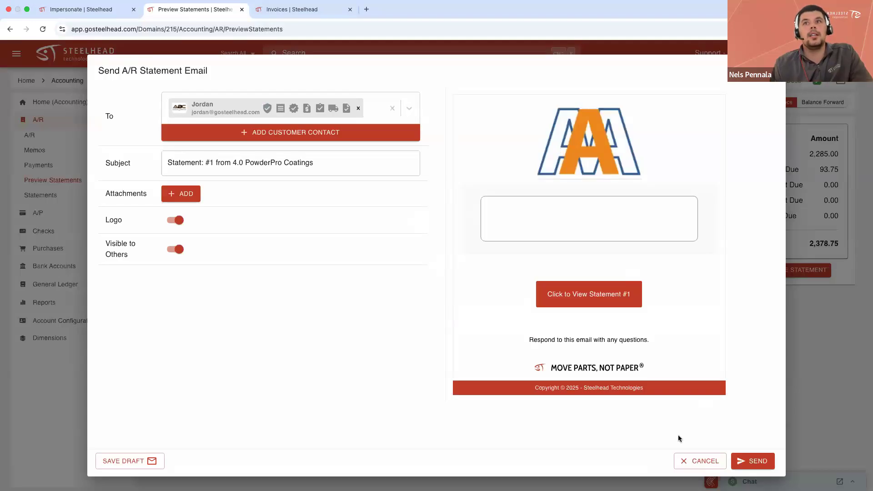
click(699, 461)
click(687, 462)
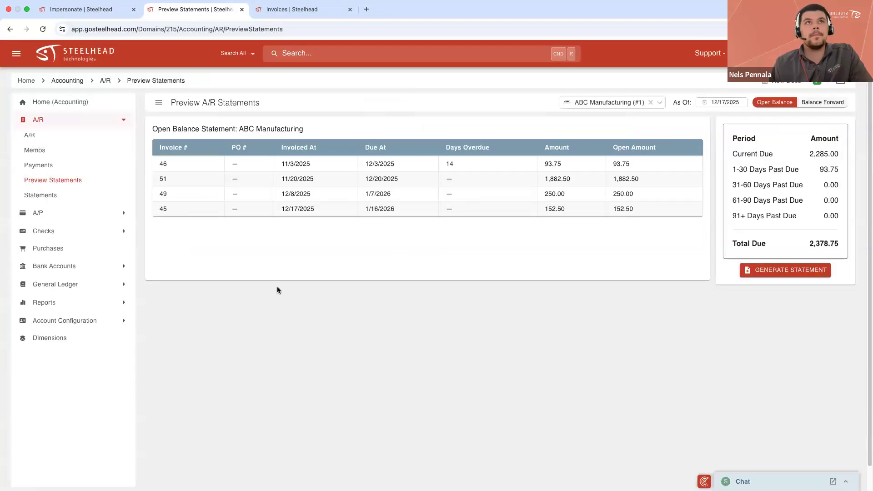
Open the saved statement file for ABC Manufacturing from the A/R statements list.
click(65, 195)
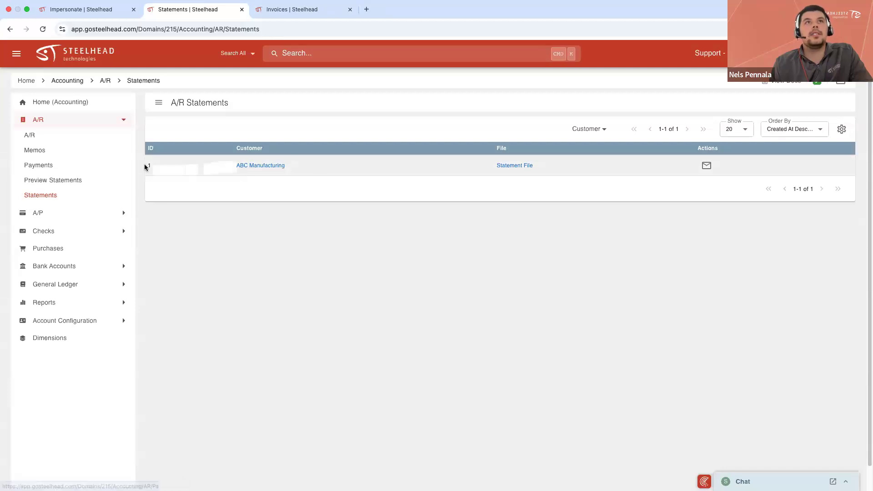
click(521, 166)
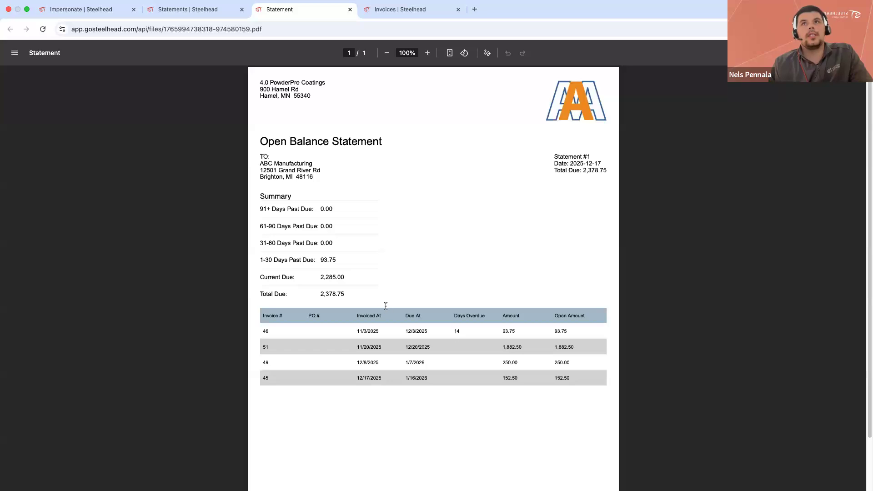
View the open A/P bills sorted by due date in descending order, and return them to ascending order.
click(205, 10)
click(105, 215)
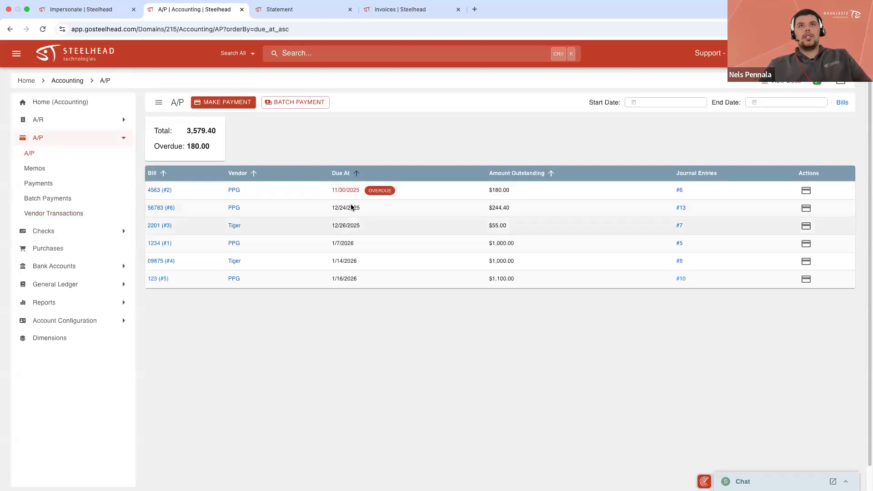
click(356, 177)
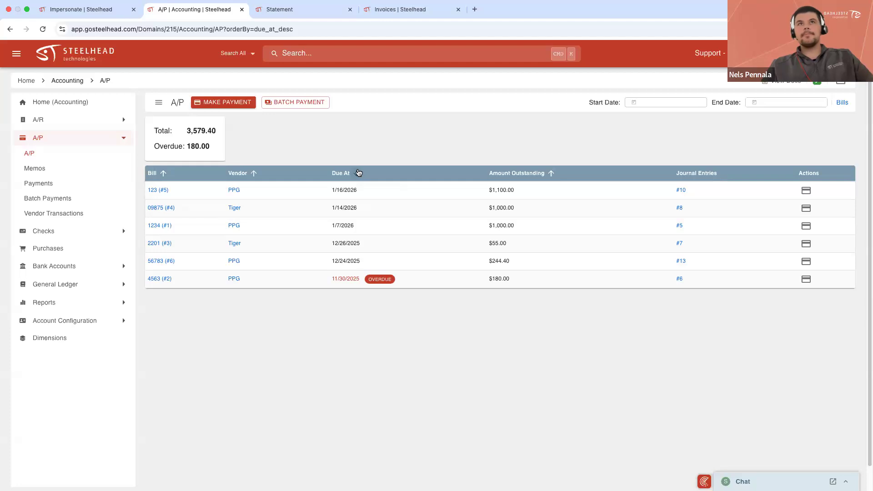
click(359, 172)
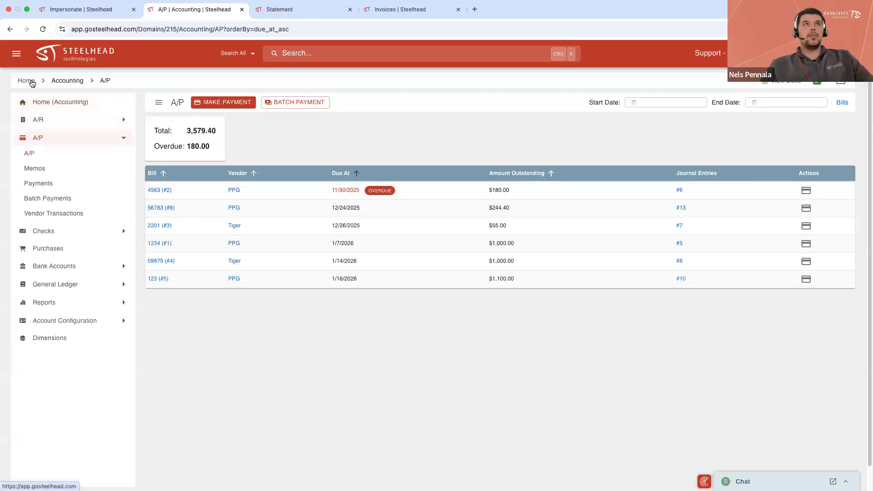
Start a manually created invoice from the Invoices page with ABC Manufacturing as the customer.
click(31, 81)
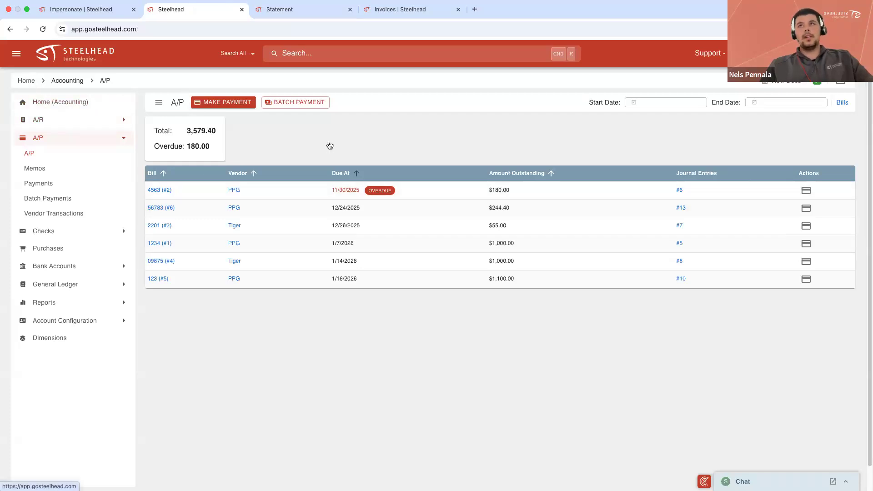
click(674, 150)
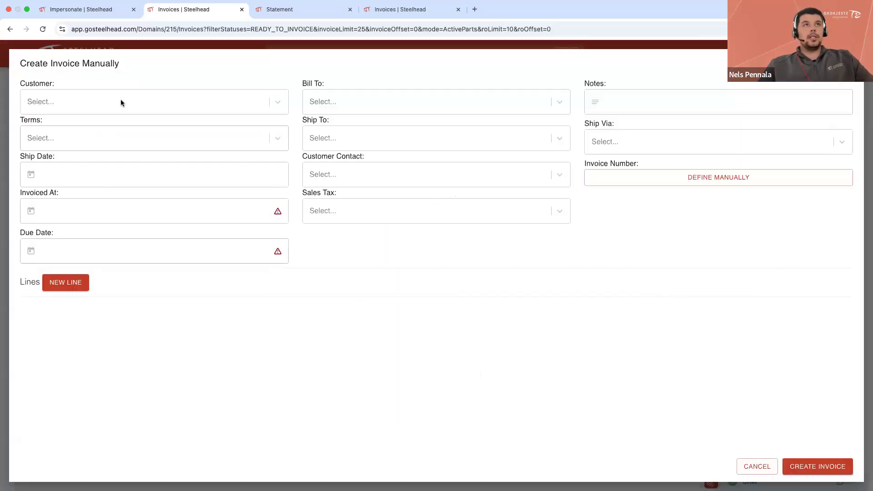
click(119, 102)
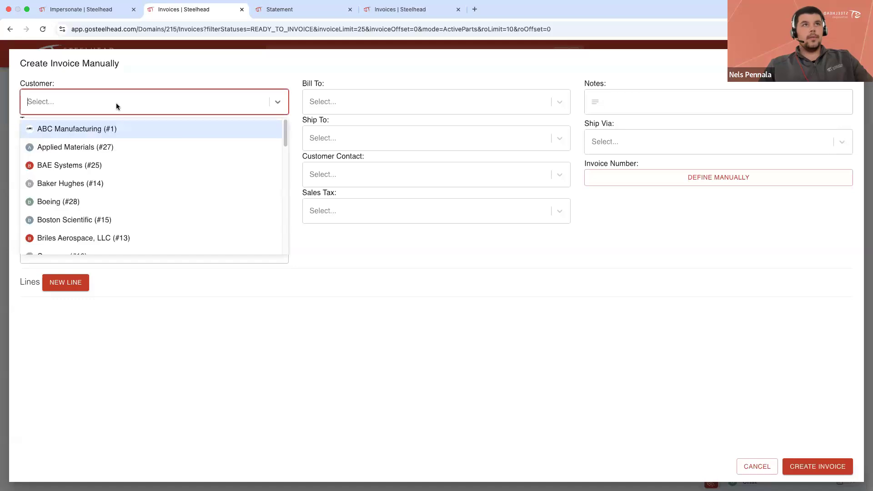
click(109, 129)
Set the invoice terms to Net 30 10% 15 Days and the Invoiced At date to 12/15/2025.
click(135, 144)
click(109, 170)
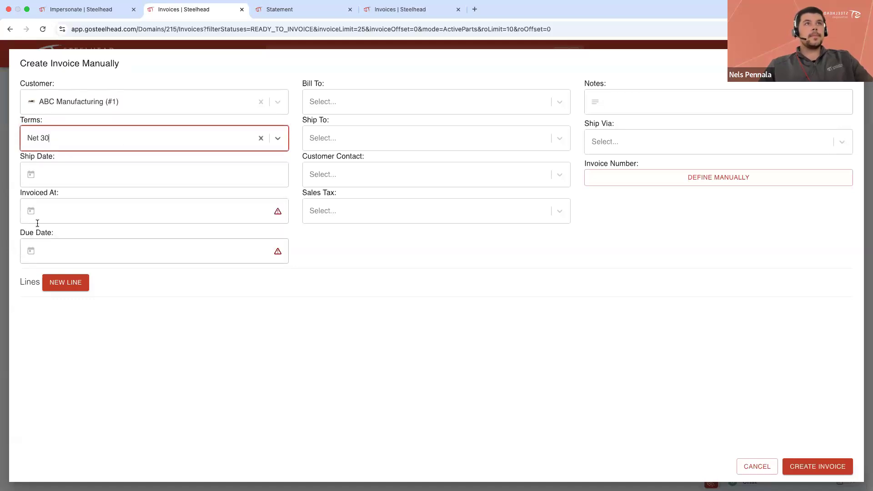
click(86, 140)
click(80, 181)
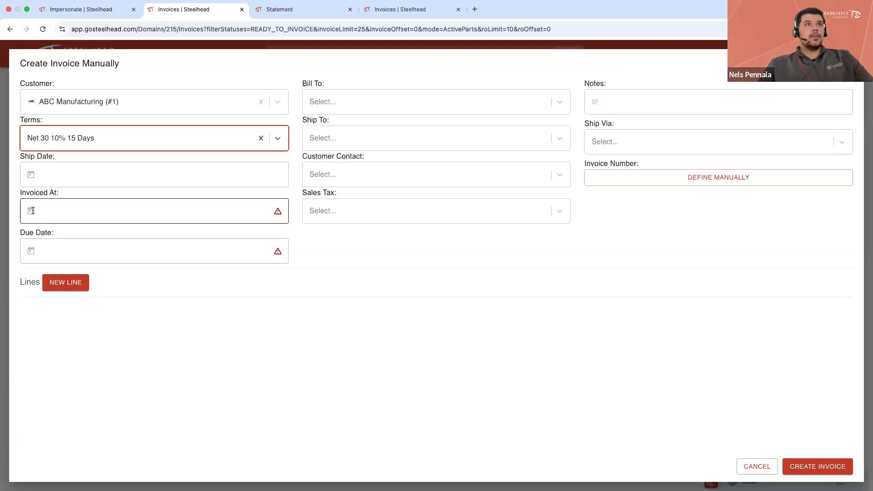
click(33, 210)
click(47, 296)
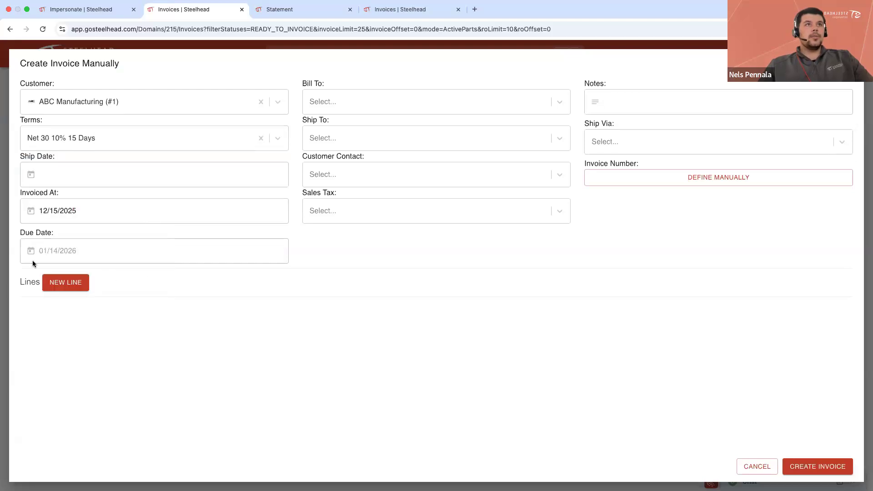
Set the customer's address as both the bill-to and the ship-to address of the ABC Manufacturing invoice.
click(370, 104)
click(360, 137)
click(359, 136)
click(348, 169)
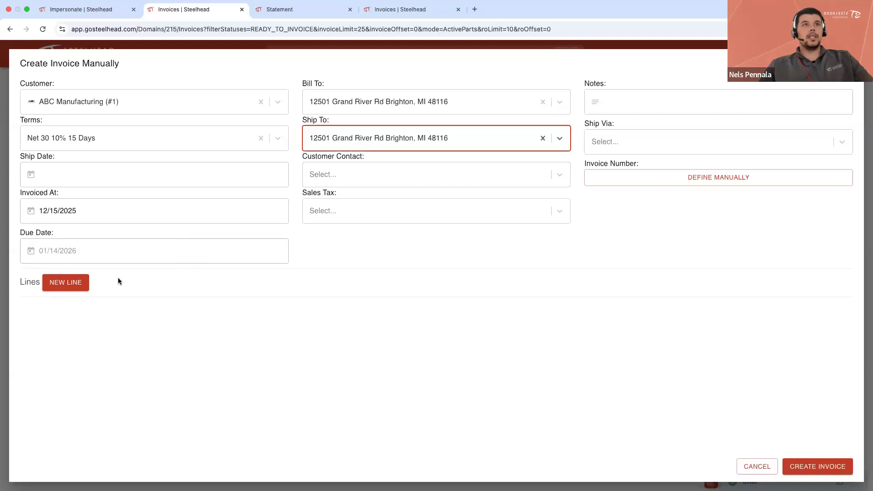
Add an invoice line named FPN 123 with product Line 1, quantity 10 and unit price 30.
click(66, 282)
click(82, 386)
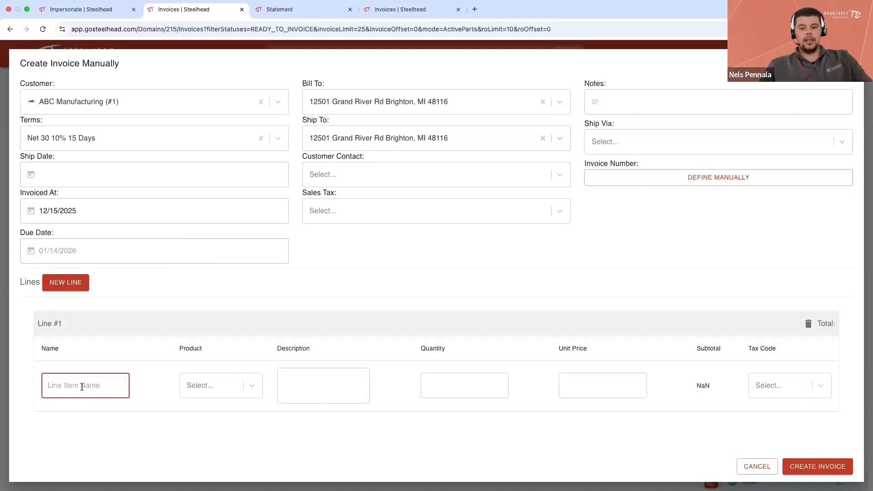
text(FPN 123)
key(Tab)
text(line)
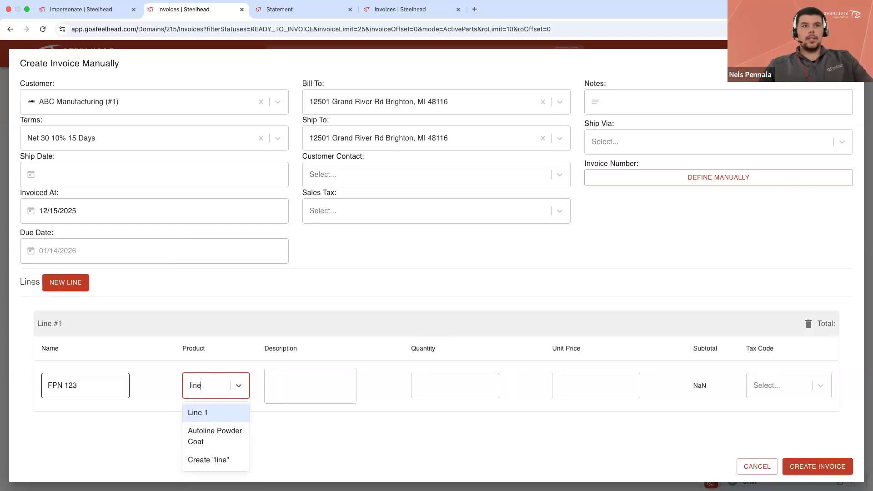
key(Return)
key(Tab)
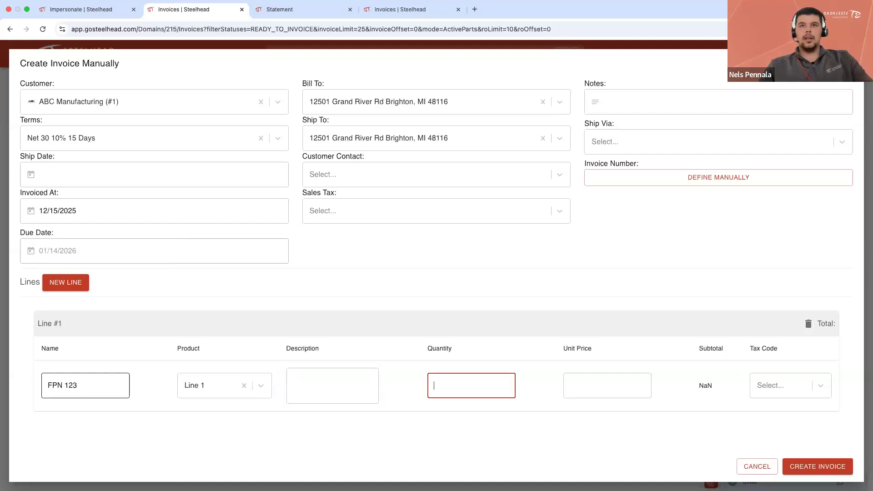
key(Tab)
text(30)
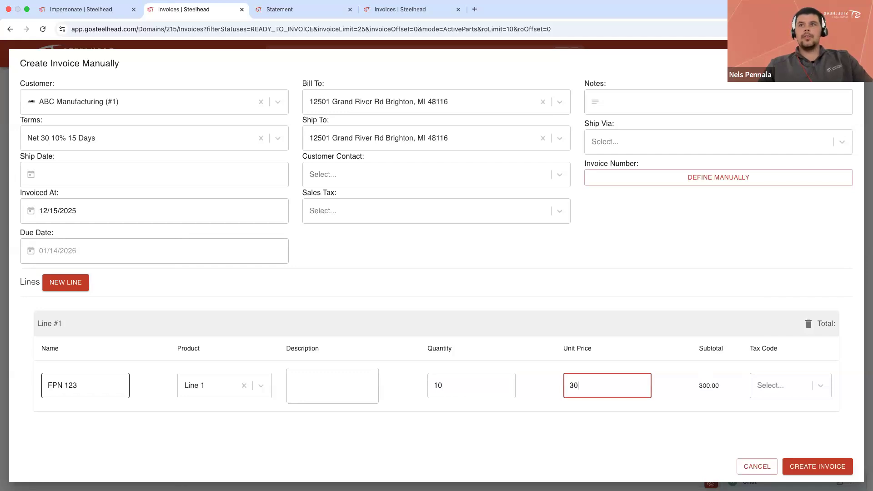
Create the manual invoice and finalize its journal entries with the Accounts Receivable and Sales Income accounts.
click(824, 465)
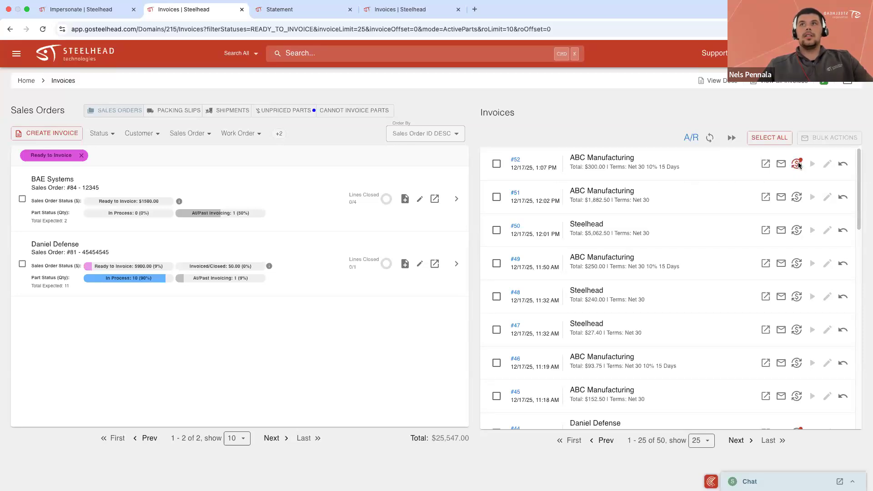
click(798, 164)
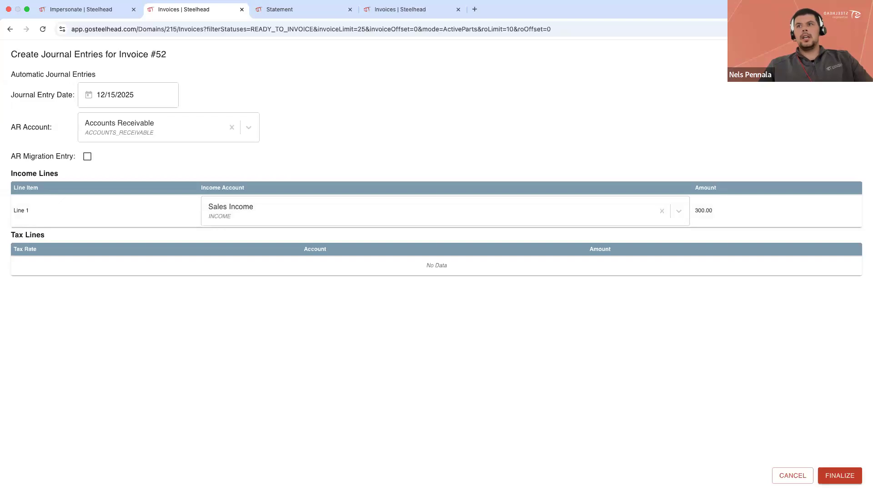
click(840, 476)
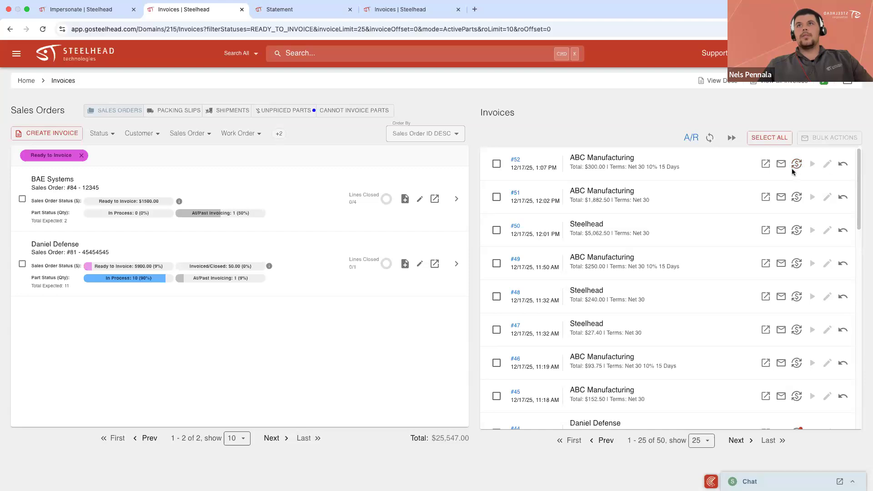
Start receiving payment for the $300 ABC Manufacturing invoice in A/R, with method DEBIT_CARD, destination account Bank Of Steelhead and reference DC.
click(691, 139)
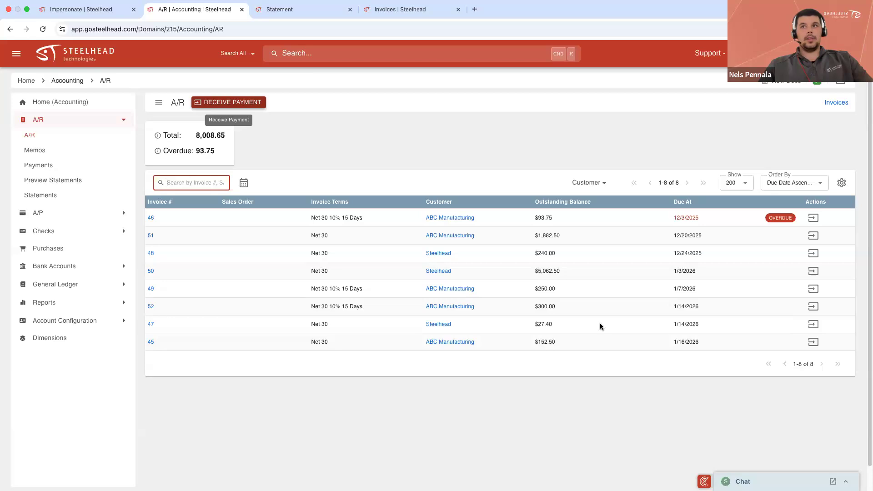
click(815, 309)
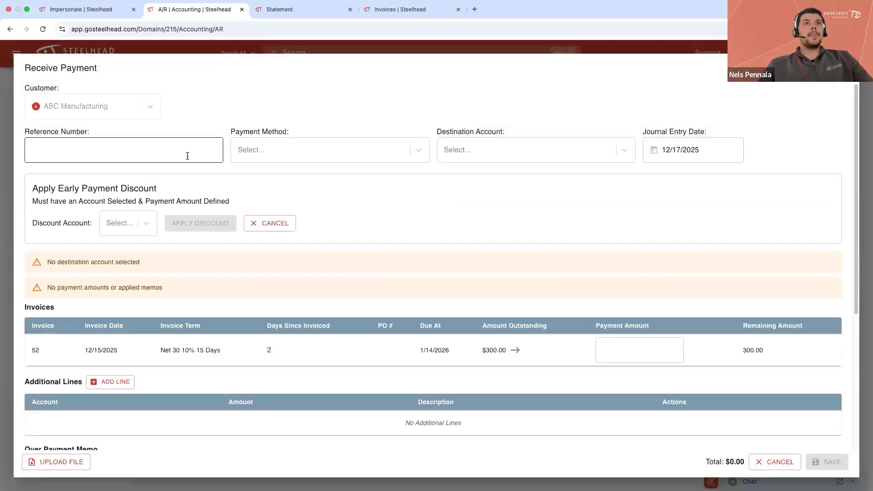
click(277, 157)
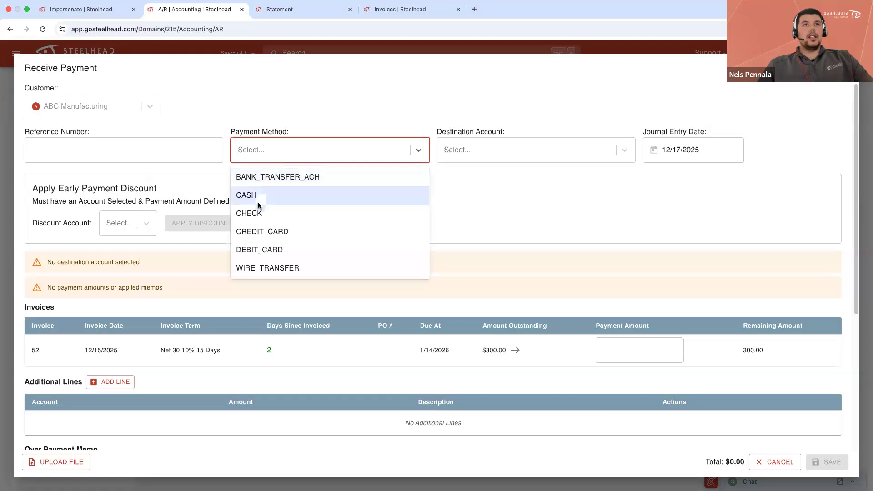
click(262, 249)
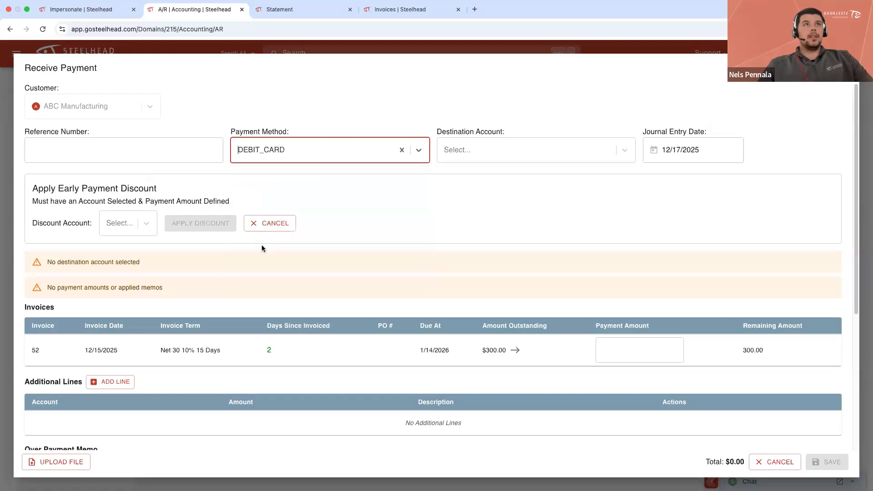
click(492, 154)
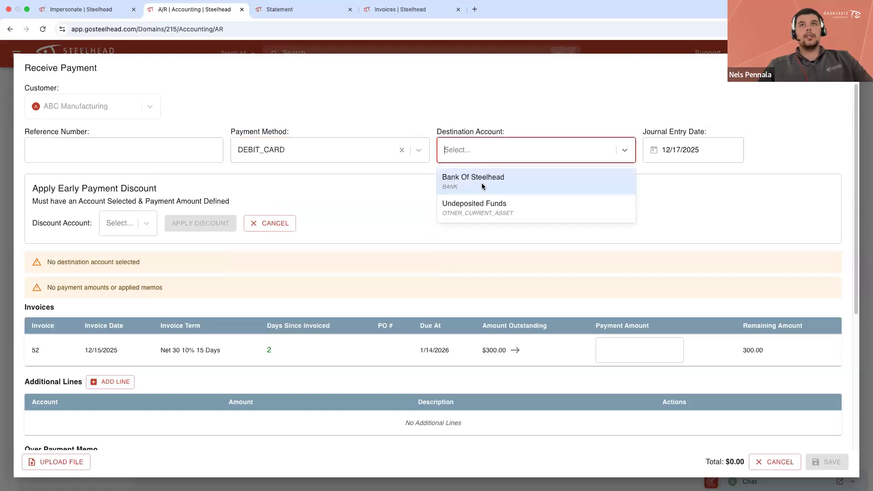
click(476, 185)
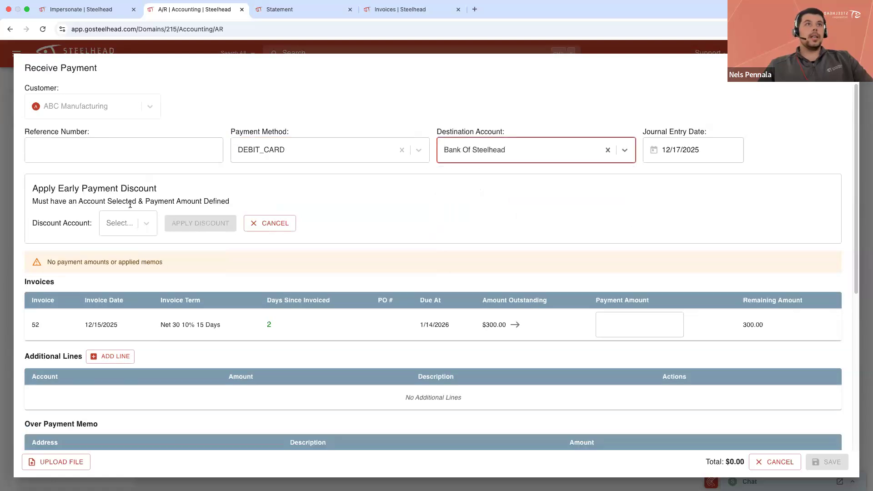
click(116, 155)
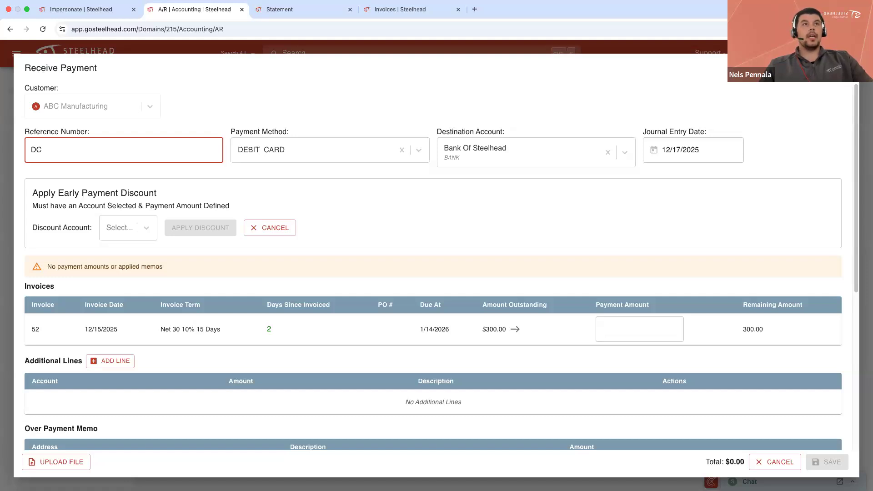
View the available early payment discount accounts and dismiss the discount section without selecting one.
click(133, 224)
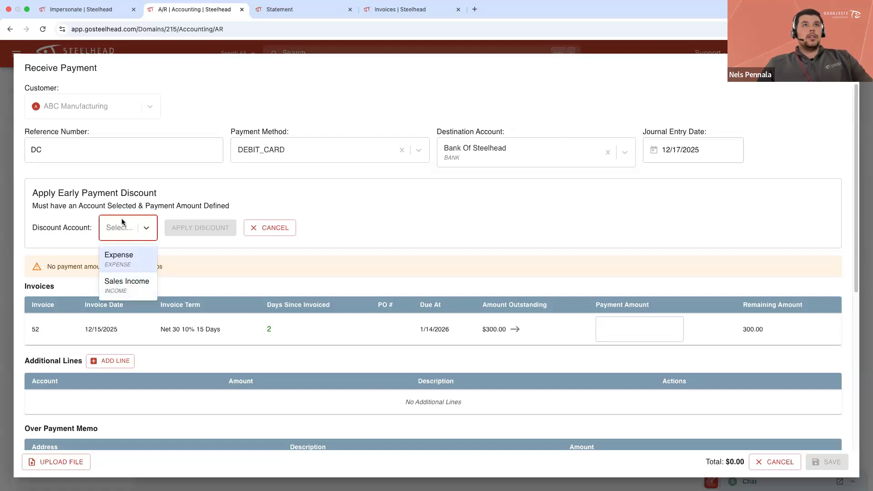
click(131, 187)
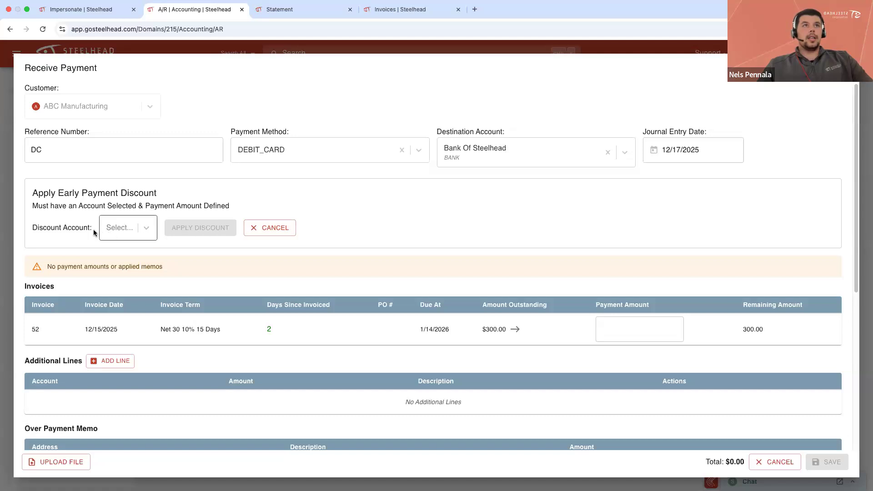
click(275, 230)
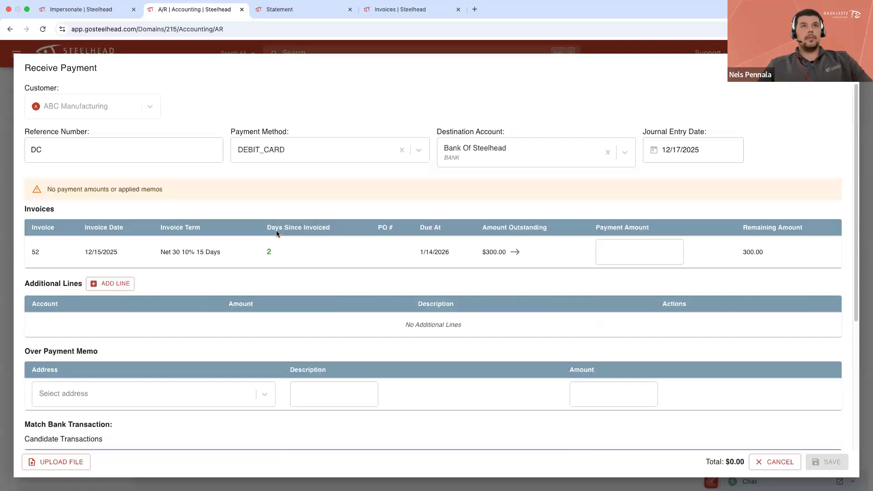
Apply the invoice's full outstanding amount of 300.00 as the payment amount and save the received payment.
click(515, 252)
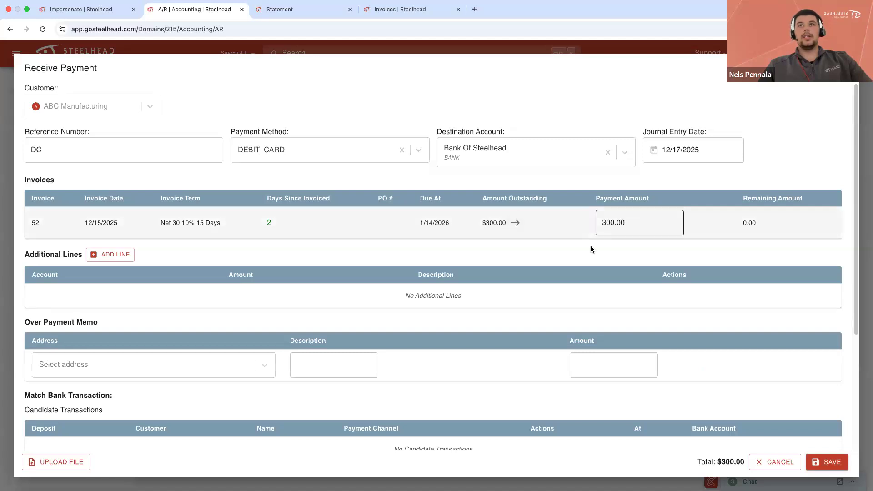
scroll(272, 355, down, 1)
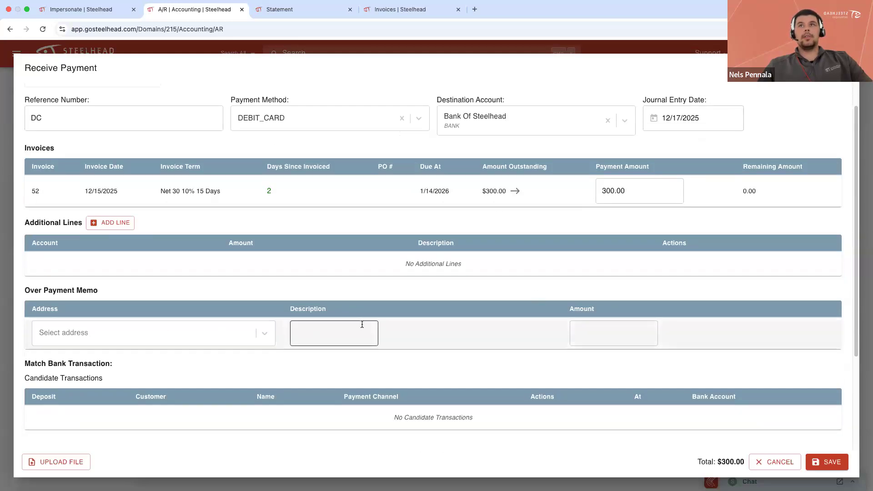
scroll(464, 301, down, 1)
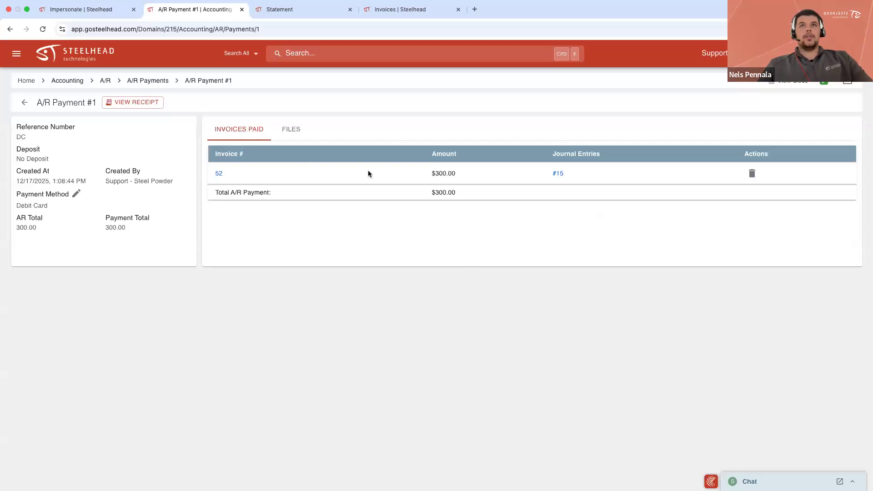
Return to the A/R list and check the recorded ABC Manufacturing payment in the A/R payments list.
click(104, 82)
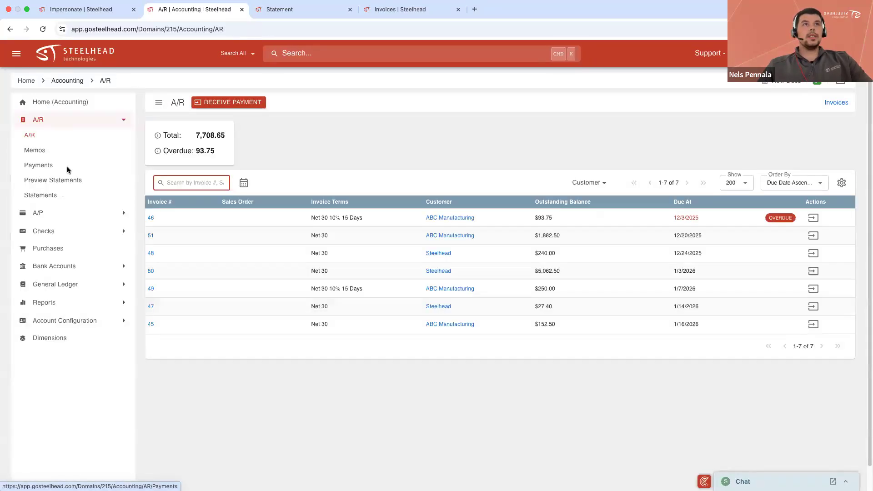
click(68, 169)
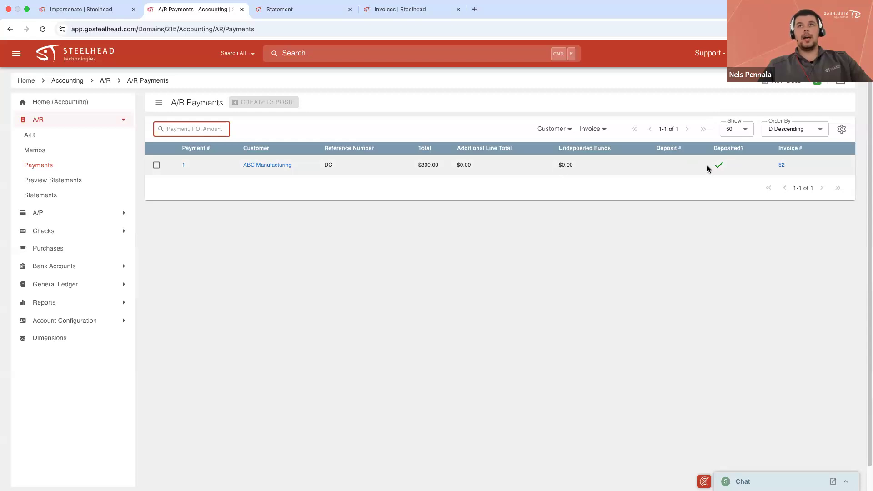
Add a deposit transaction of 300 named DC Payment, dated 12/17/2025, to the Bank Of Steelhead account.
click(89, 266)
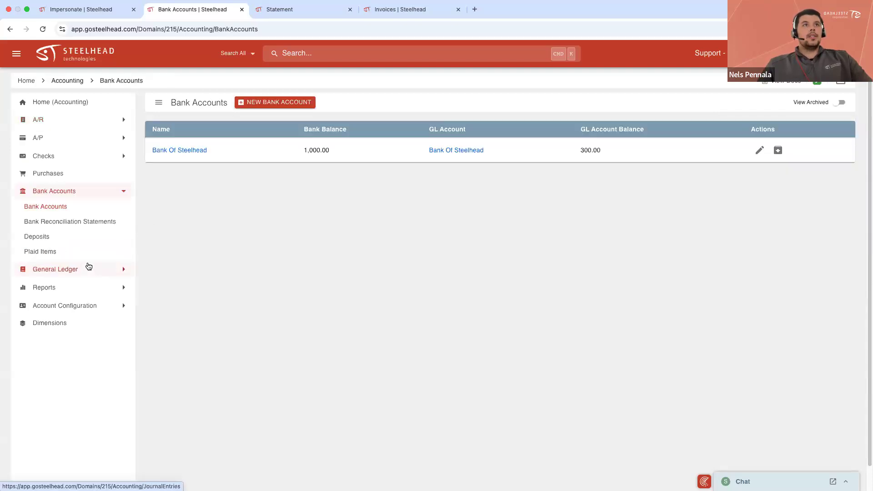
click(196, 151)
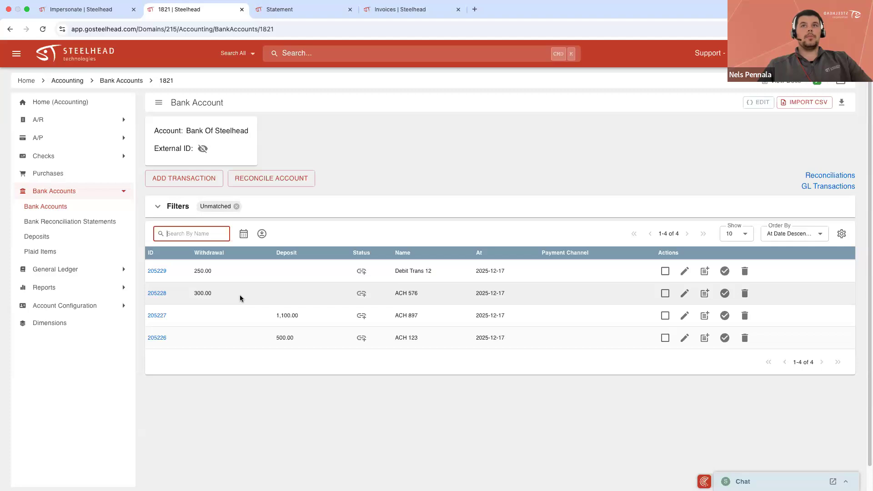
click(208, 182)
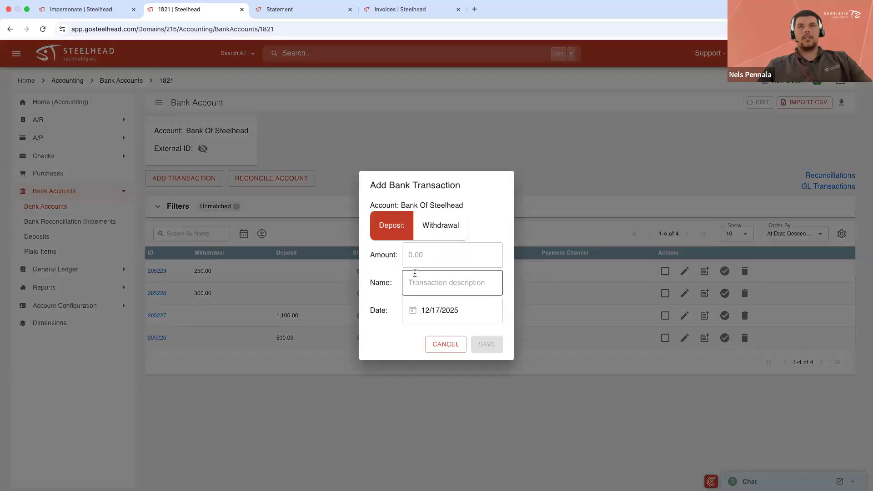
click(422, 263)
text(300)
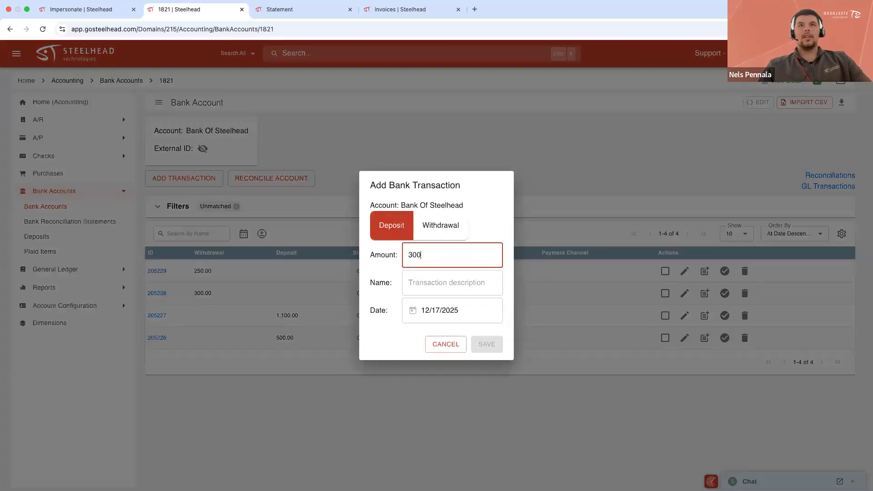
key(Tab)
text(DC Payment)
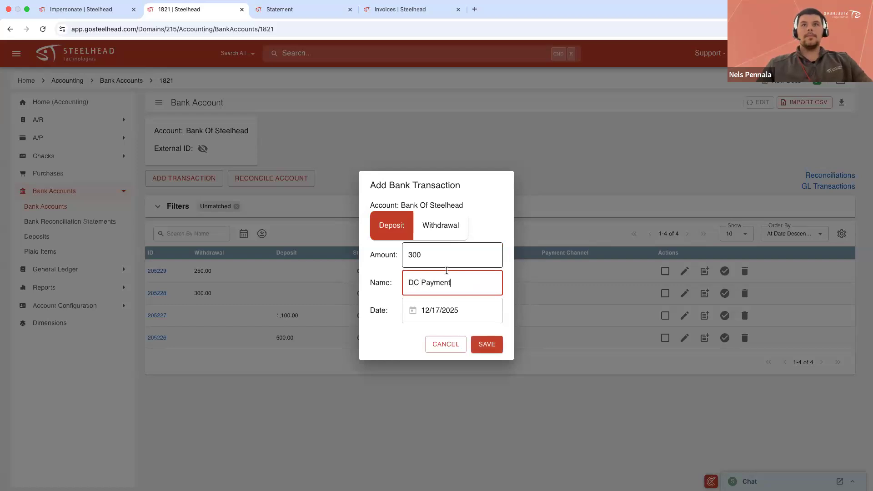
click(487, 344)
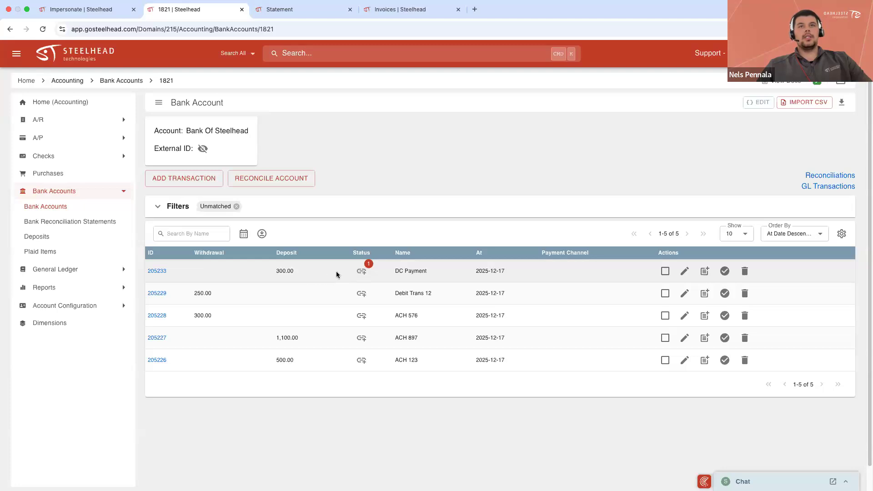
Match the DC Payment deposit to the existing ABC Manufacturing invoice payment and remove the Unmatched filter from the transaction list.
click(362, 273)
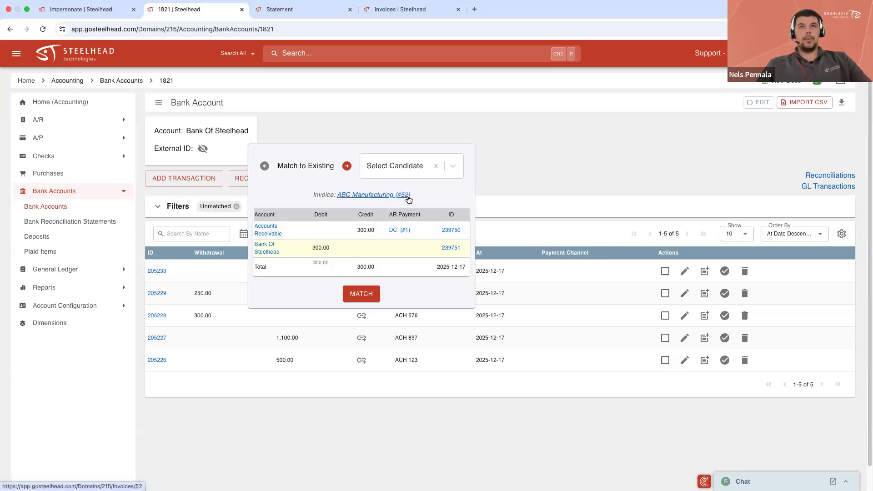
click(357, 295)
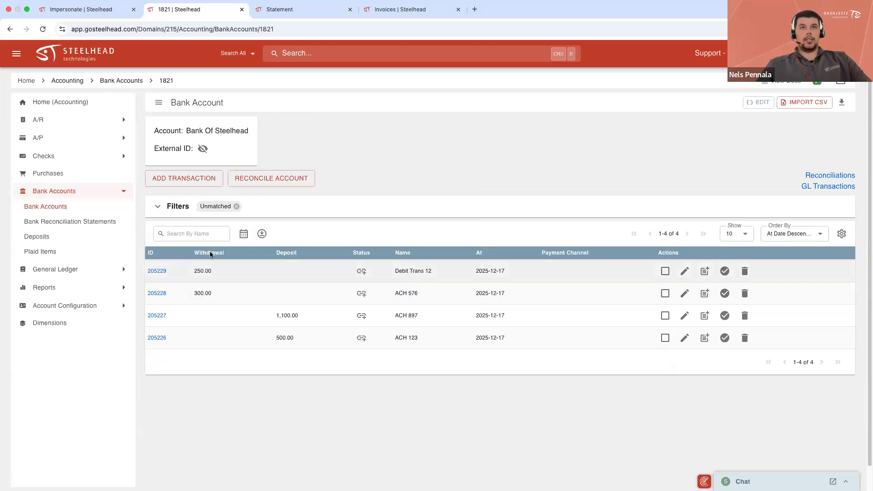
click(237, 207)
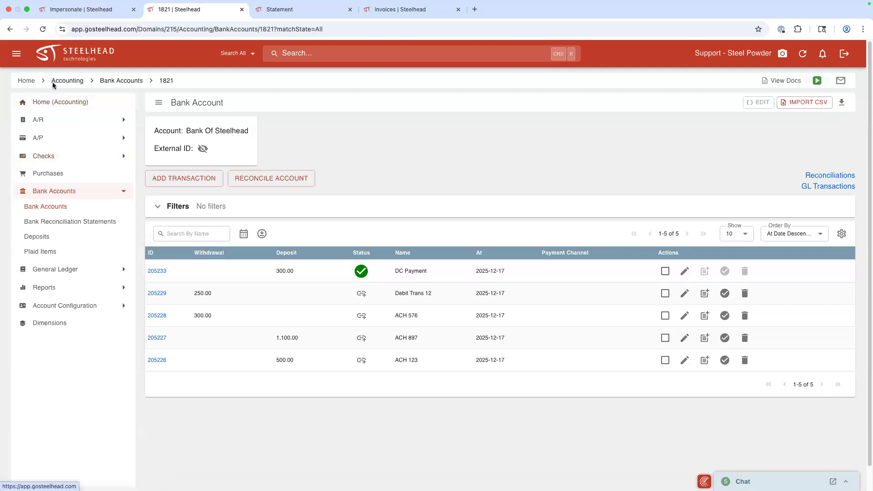
Go back to the Invoices page from Home and open the A/R list of outstanding invoices.
click(30, 83)
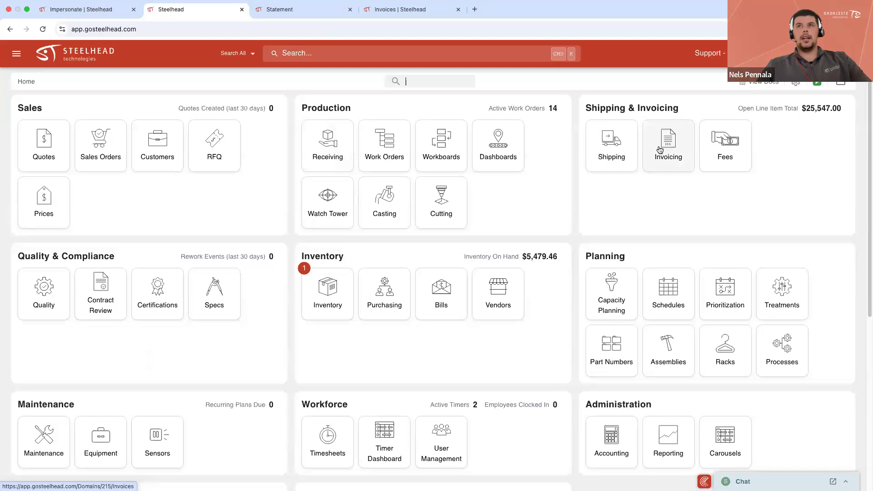
click(660, 149)
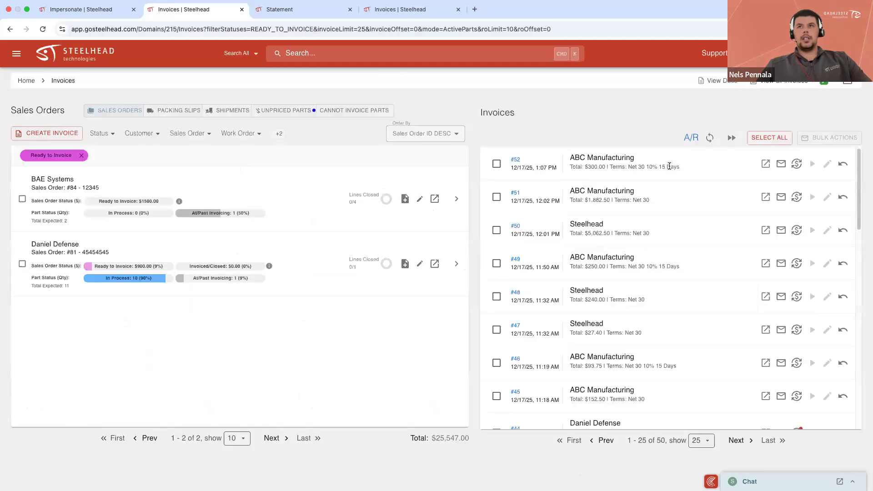
click(689, 139)
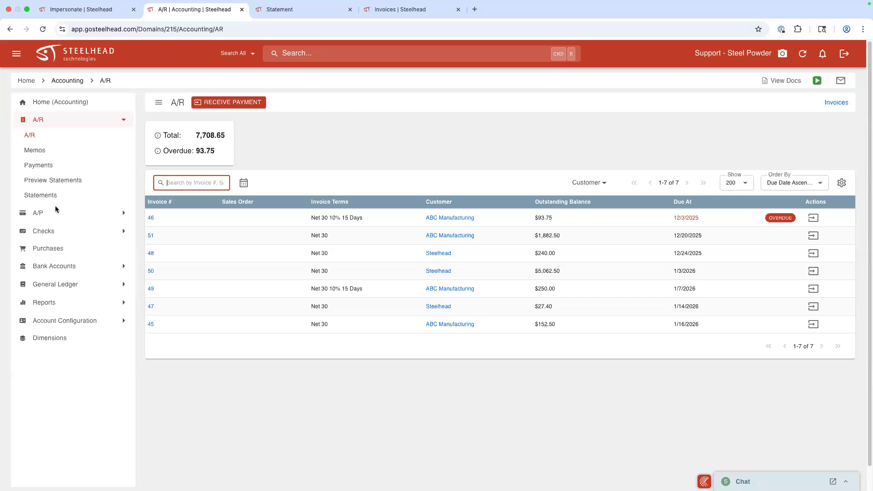
Return to the Invoices page from Home and set the unit price on ABC Manufacturing invoice #52 to 35, saving the invoice.
click(26, 80)
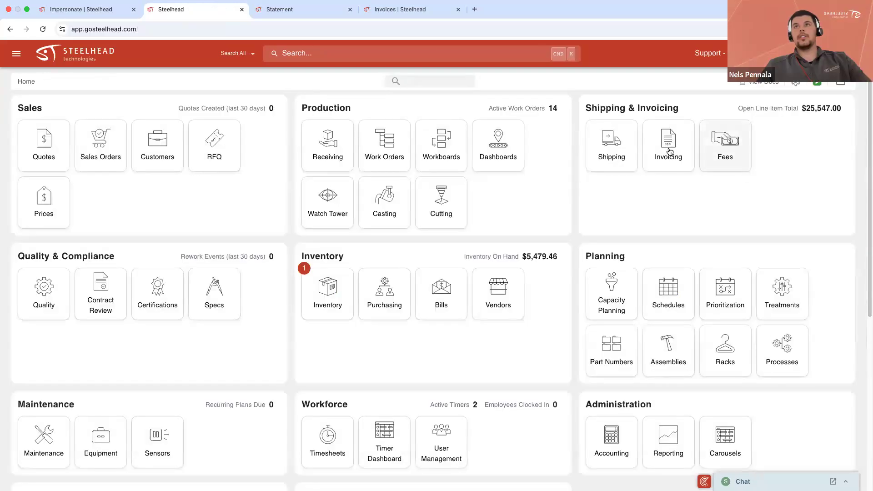
click(669, 150)
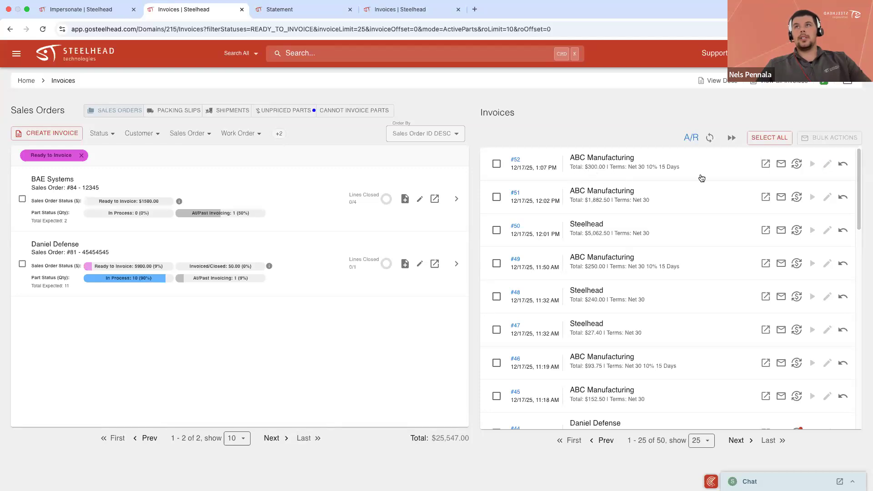
click(827, 164)
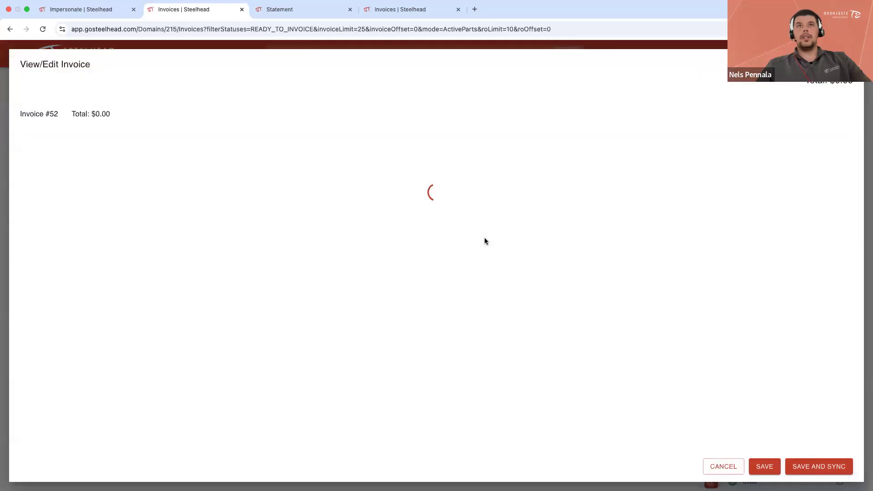
click(466, 399)
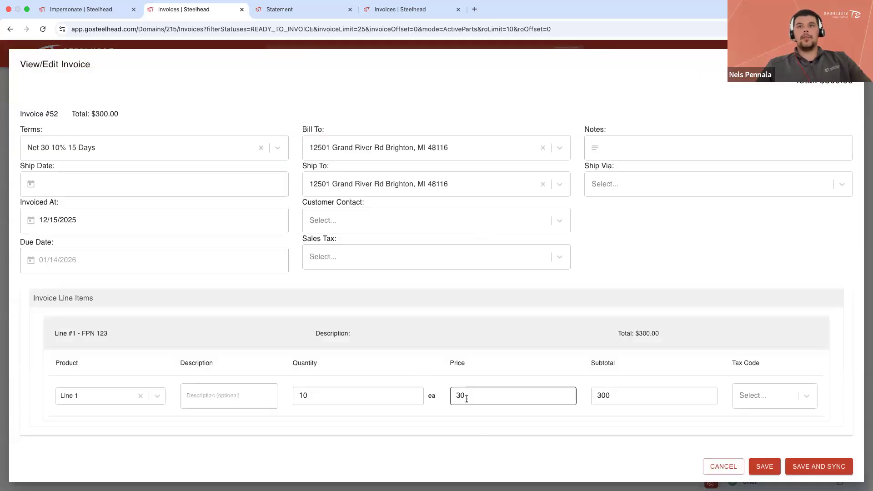
key(BackSpace)
text(5)
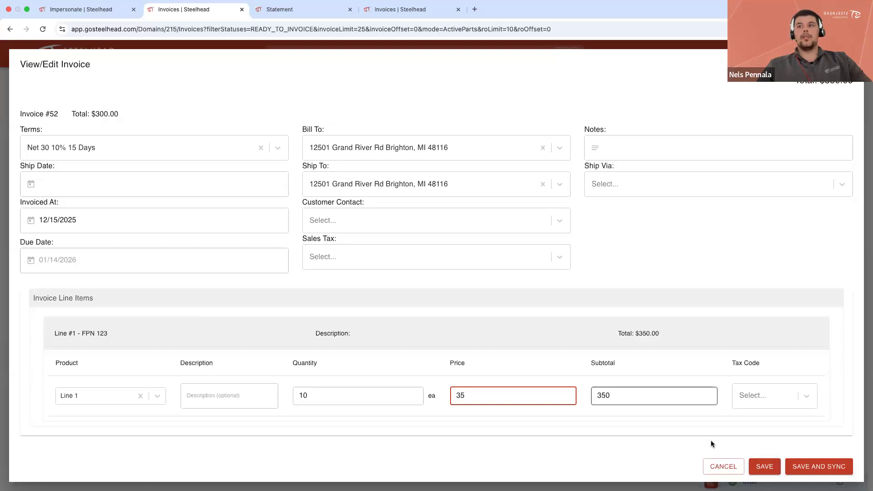
click(766, 467)
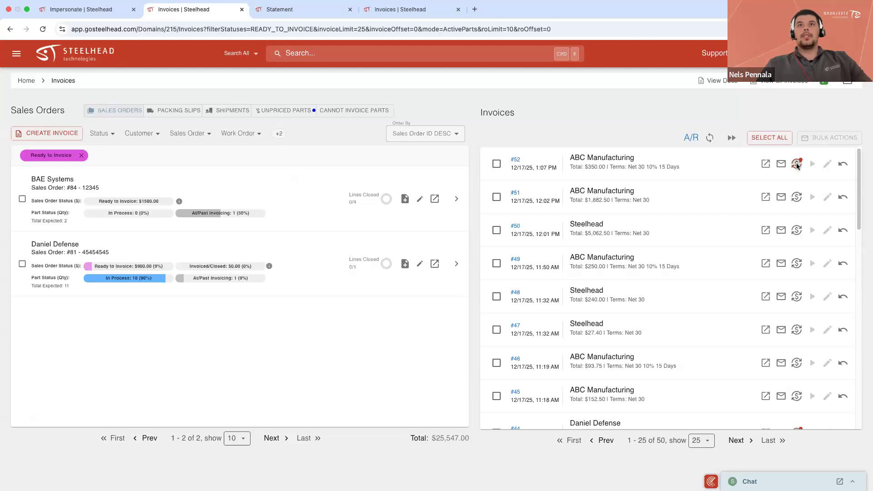
Create the automatic journal entries for the edited invoice #52 and finalize the invoice.
click(797, 165)
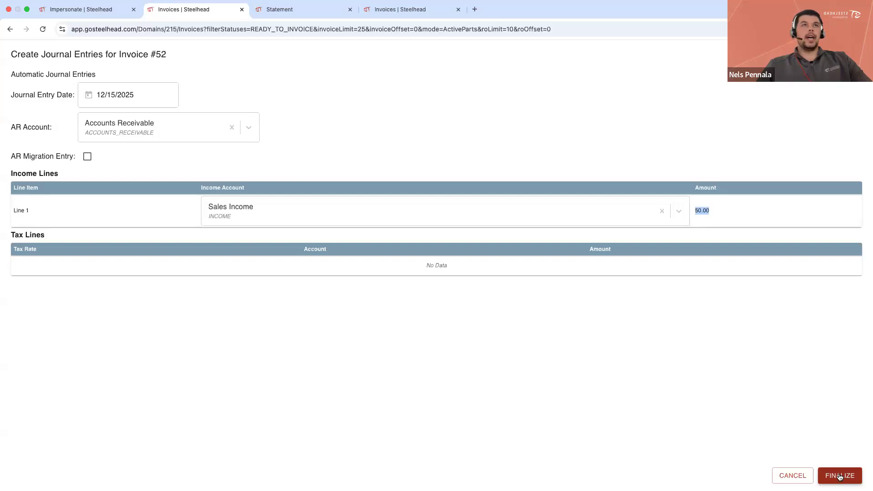
click(840, 476)
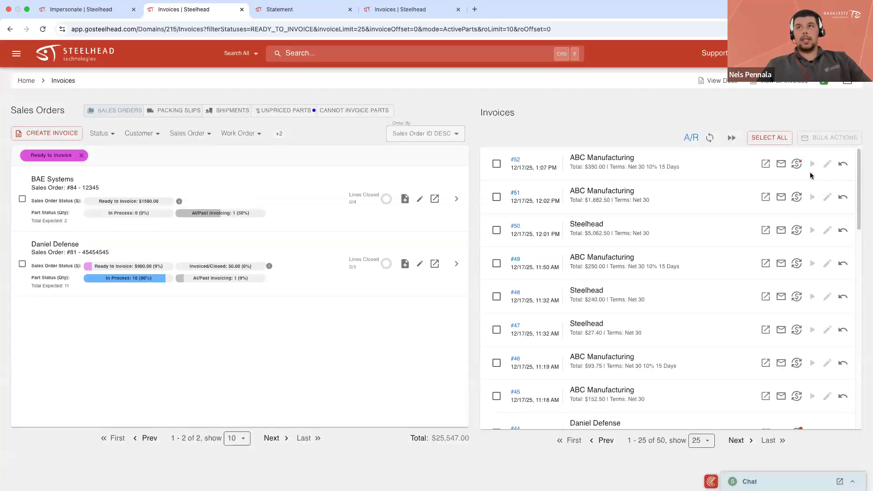
click(812, 165)
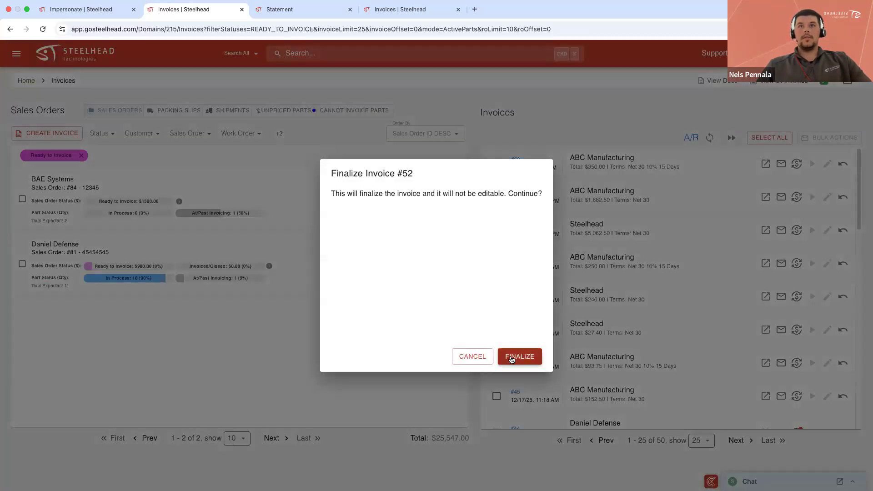
key(Return)
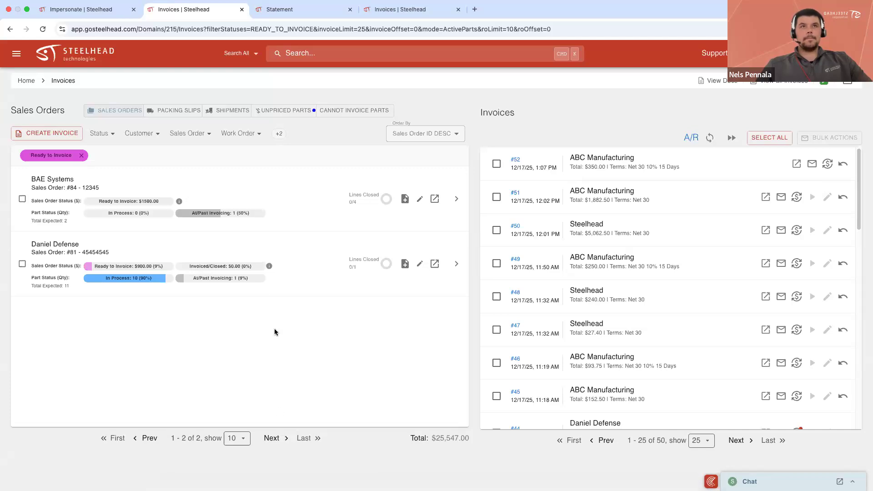
Go back to Accounting and view the outstanding bills in A/P and the outstanding invoices in A/R.
click(26, 82)
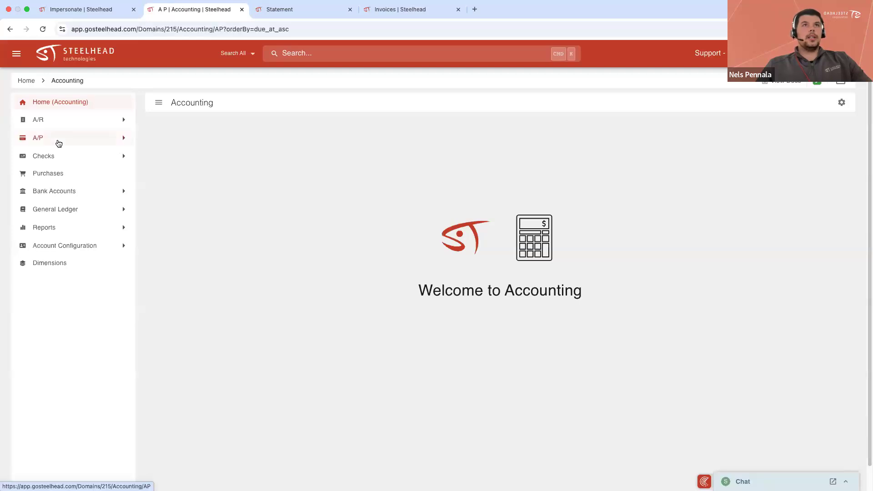
click(59, 144)
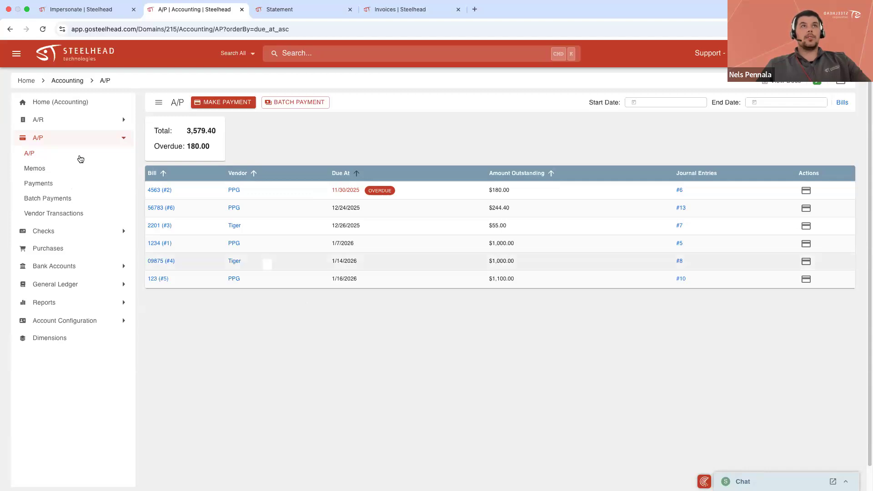
click(105, 125)
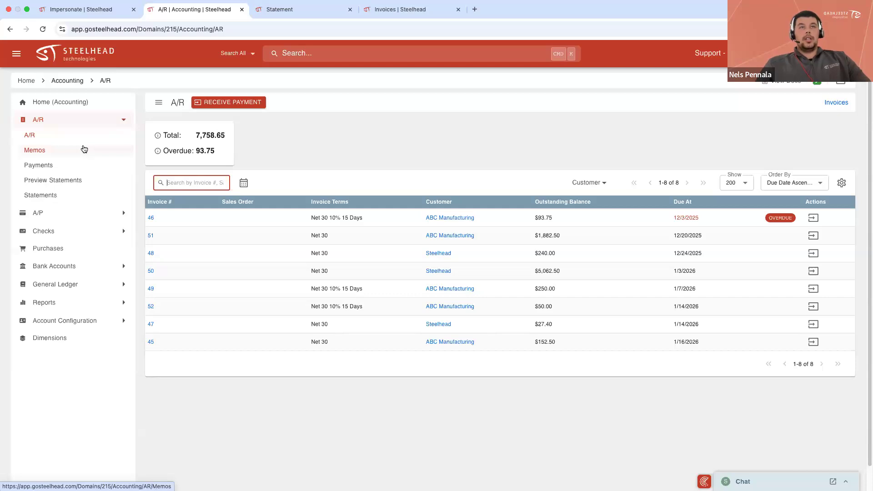
Start a new A/R credit memo for ABC Manufacturing with the customer's listed address and invoice 27.
click(43, 152)
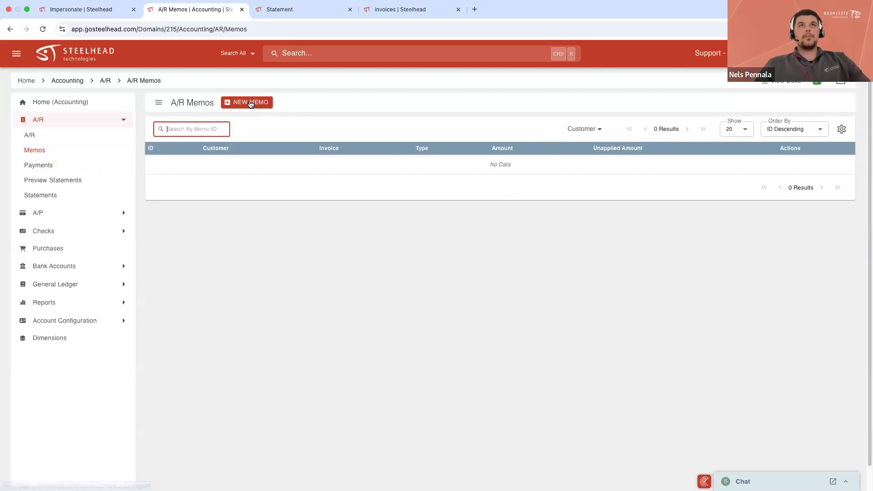
click(247, 102)
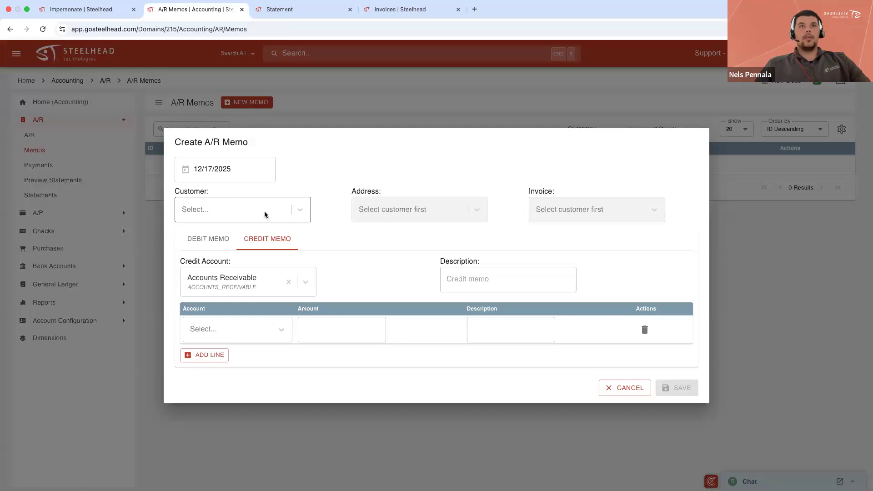
click(264, 214)
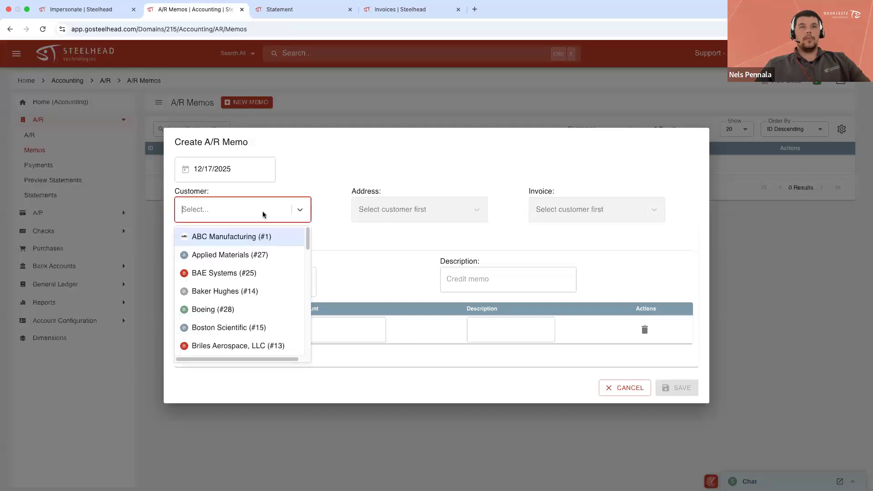
click(260, 239)
click(415, 210)
click(415, 251)
click(558, 211)
scroll(566, 286, down, 2)
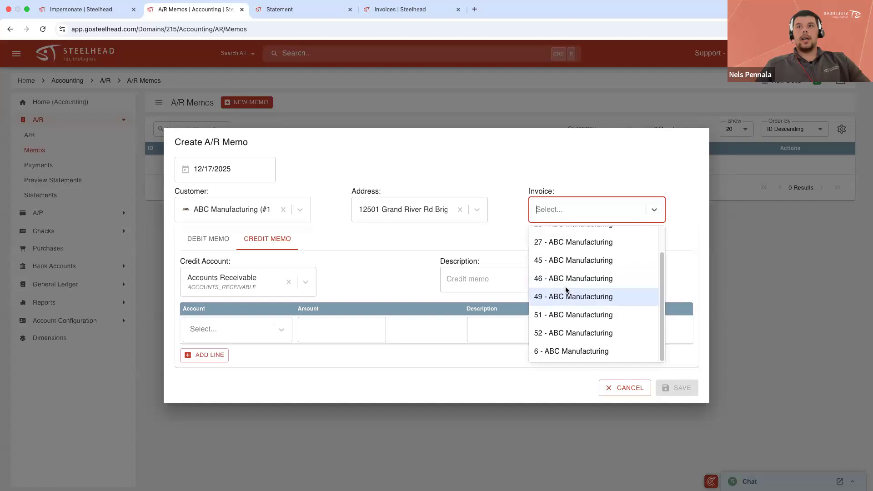
scroll(567, 290, up, 2)
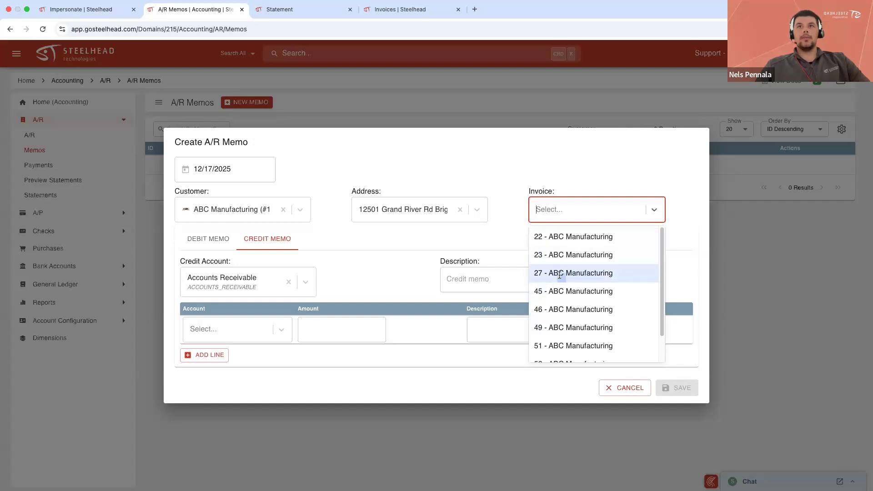
click(559, 274)
Add a Sales Income line with an amount of 20 to the credit memo and save it.
click(259, 337)
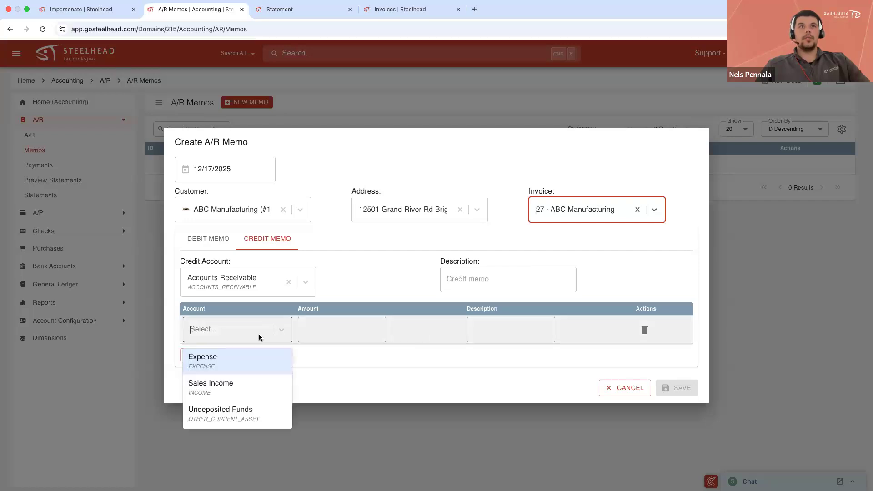
click(231, 390)
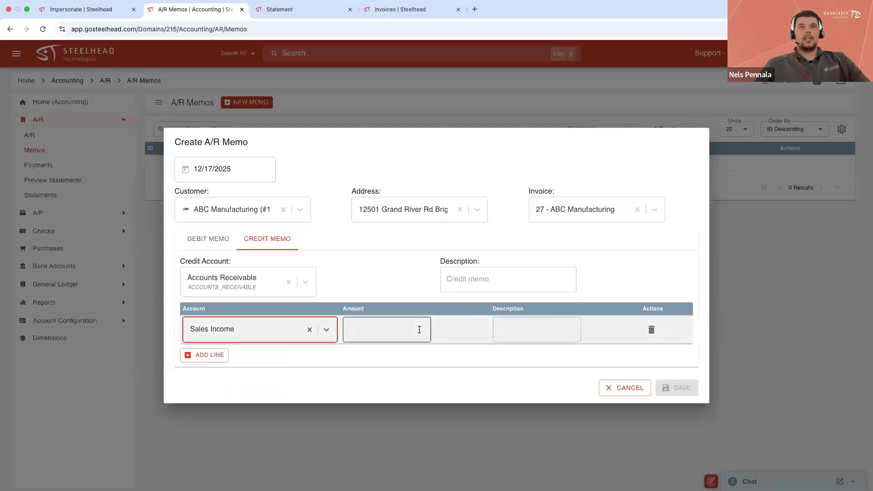
click(391, 336)
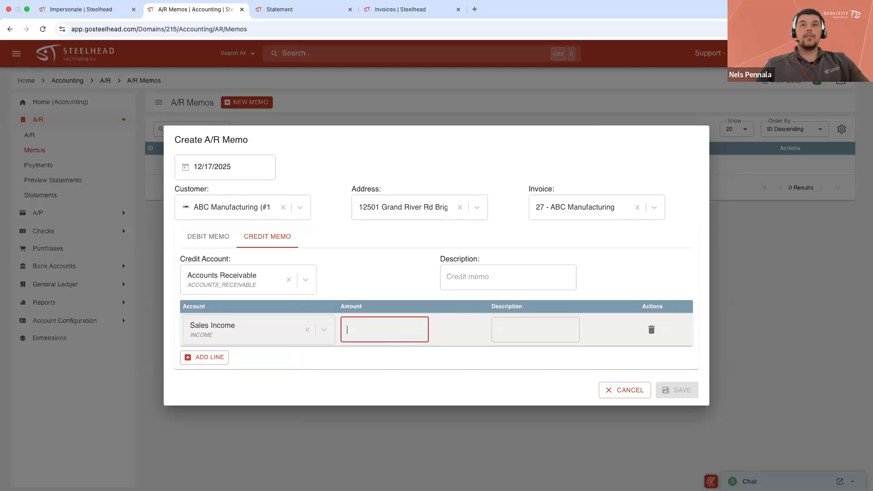
text(20)
click(682, 391)
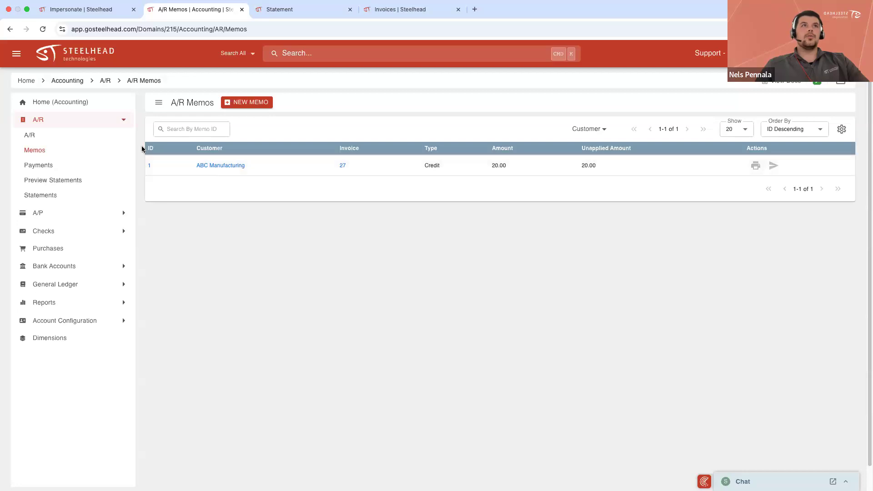
Check the A/R list and start another A/R credit memo for ABC Manufacturing with the customer's address and no linked invoice.
click(38, 138)
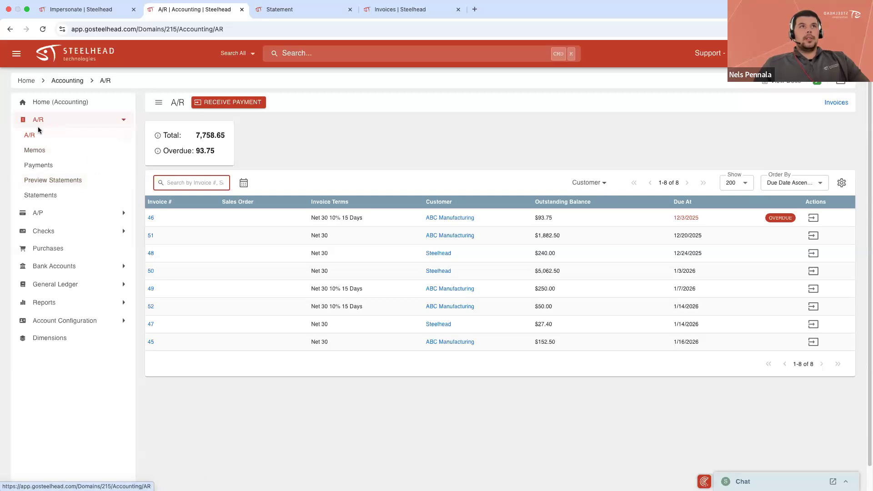
click(34, 153)
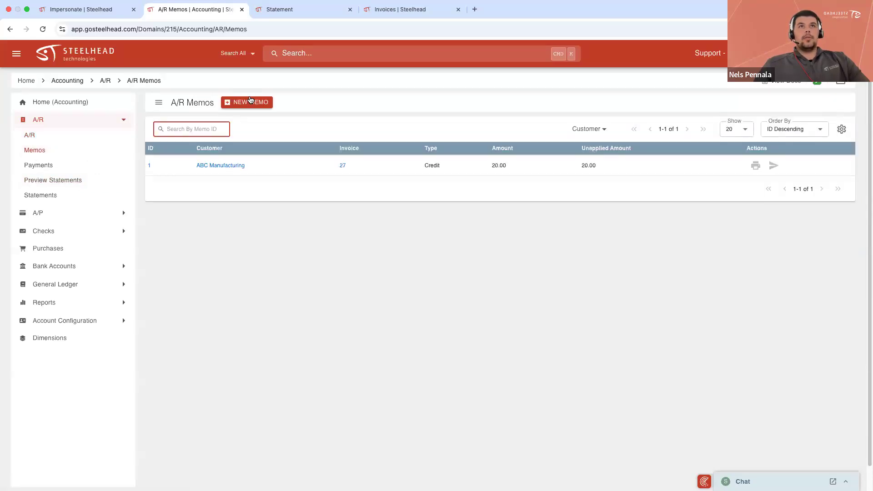
click(250, 101)
click(279, 209)
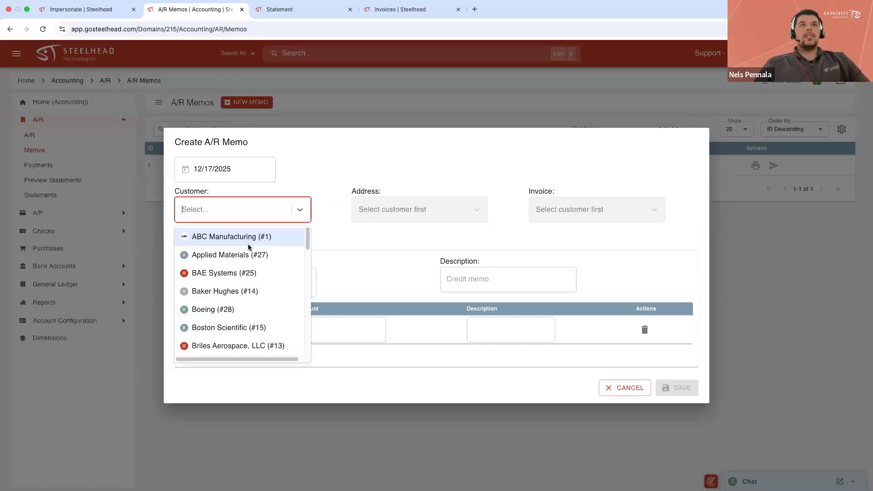
click(244, 238)
click(395, 218)
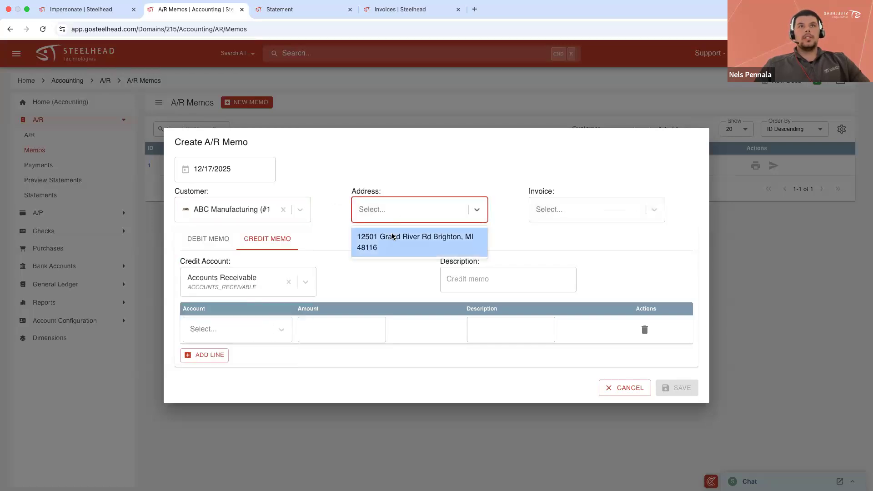
click(394, 236)
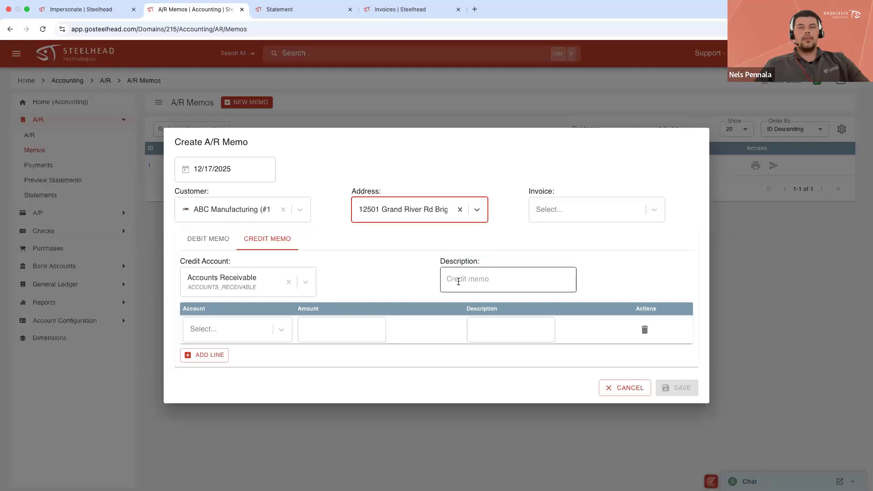
Give the unlinked credit memo a Sales Income line with an amount of 50 and save it.
click(229, 335)
click(217, 383)
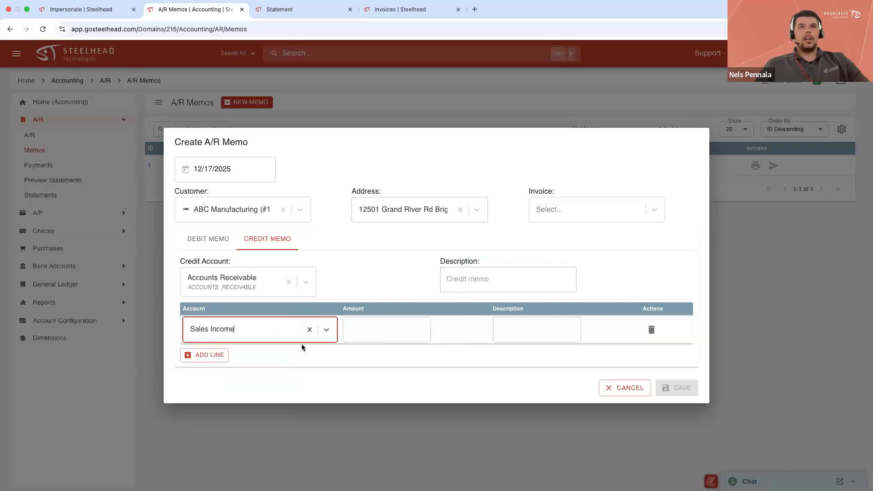
click(381, 336)
text(50)
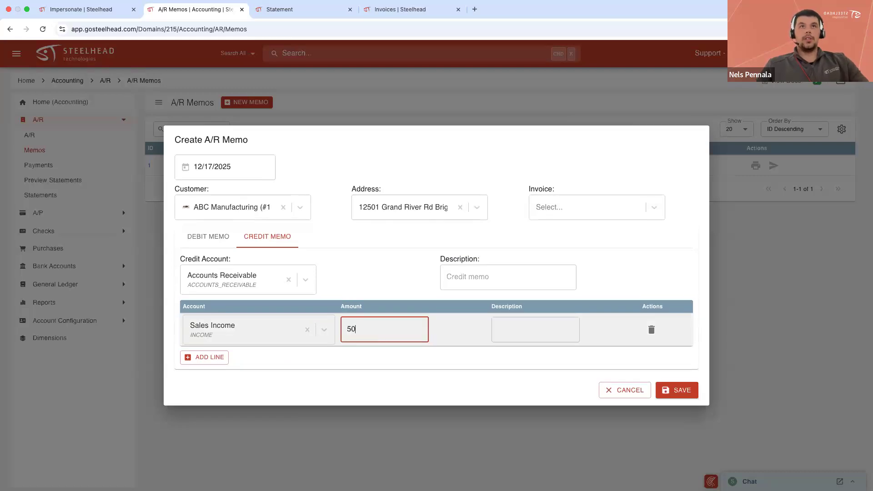
click(673, 392)
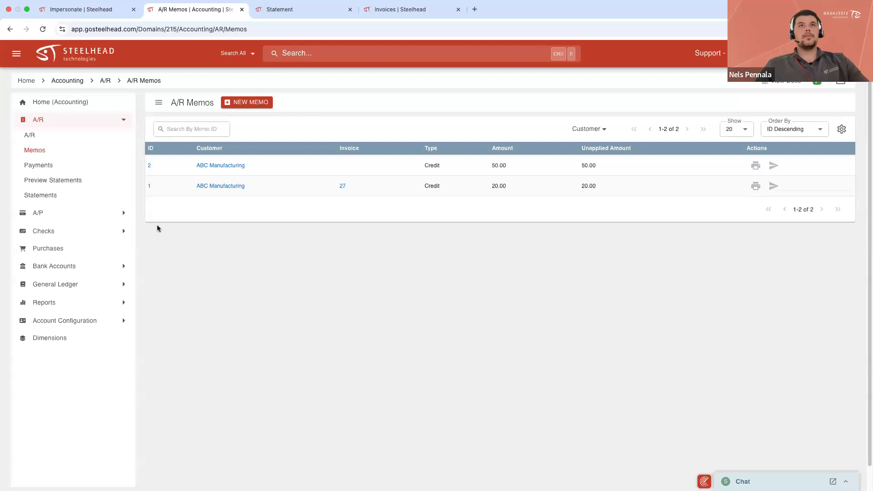
Open Receive Payment for overdue invoice 46 from the A/R list and apply 50.00 from credit memo 2 to it.
click(25, 136)
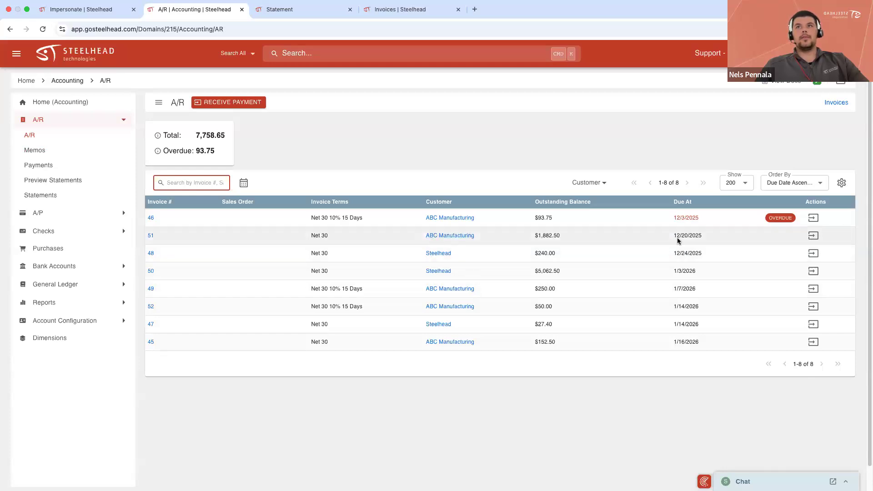
click(813, 218)
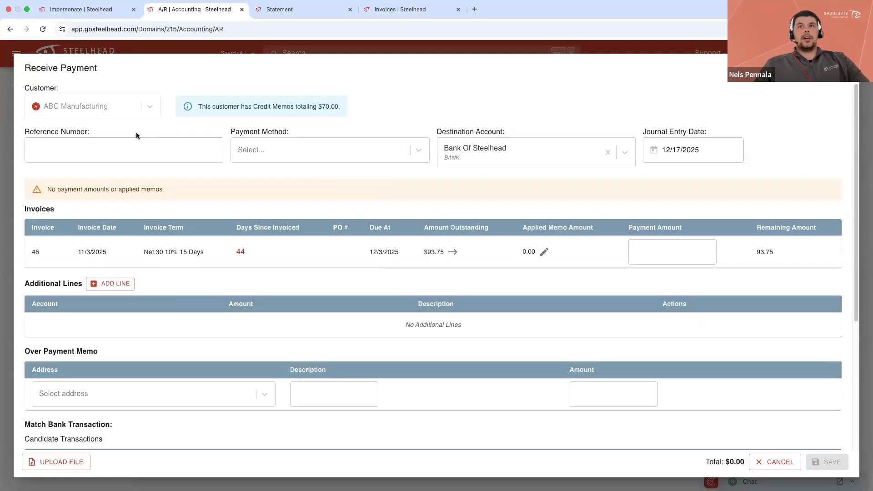
click(544, 251)
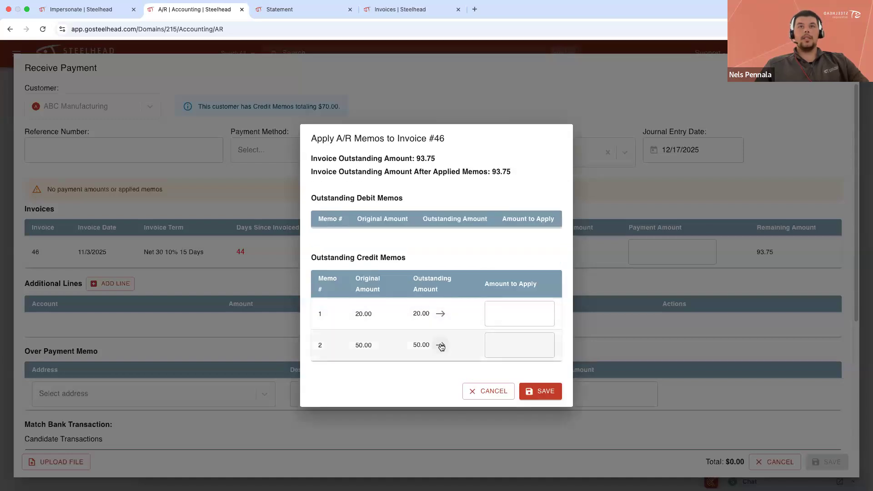
click(441, 346)
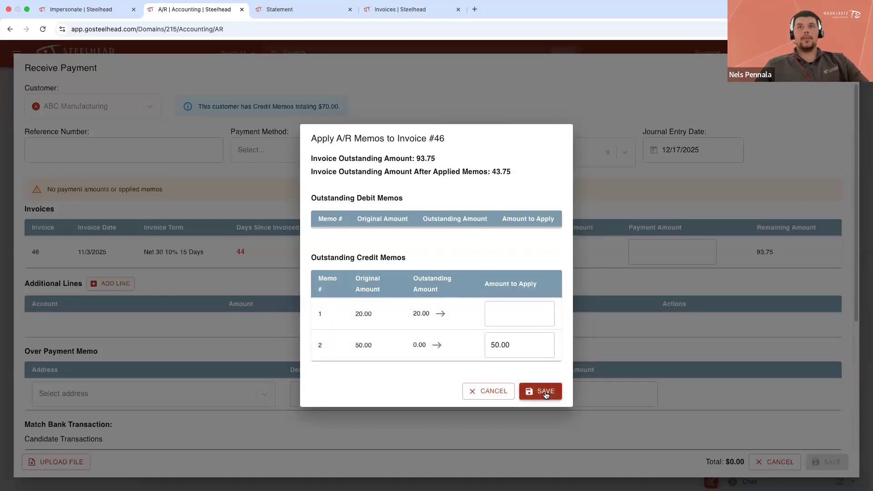
click(545, 391)
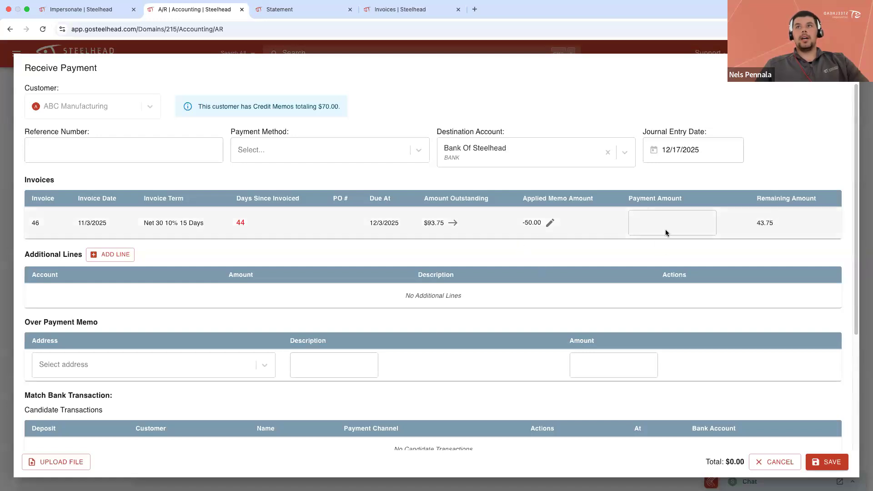
Pay the remaining 43.75 of invoice 46 with CASH as the payment method and save the payment.
click(453, 222)
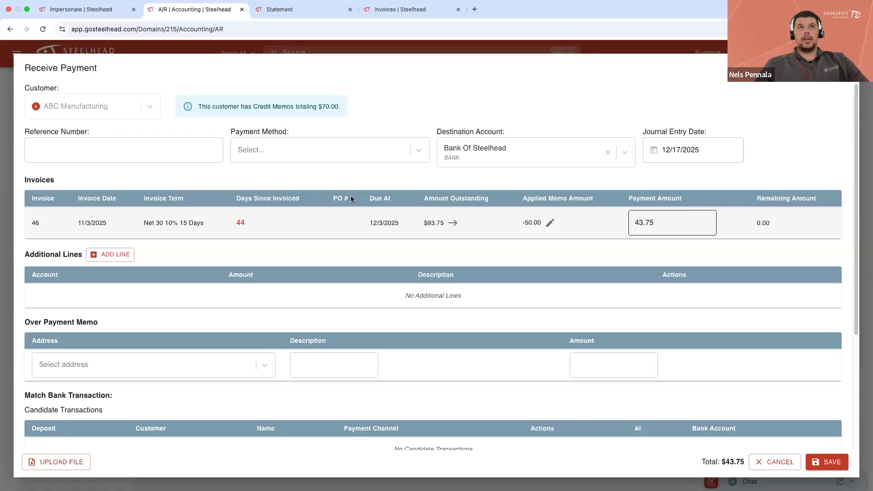
click(244, 151)
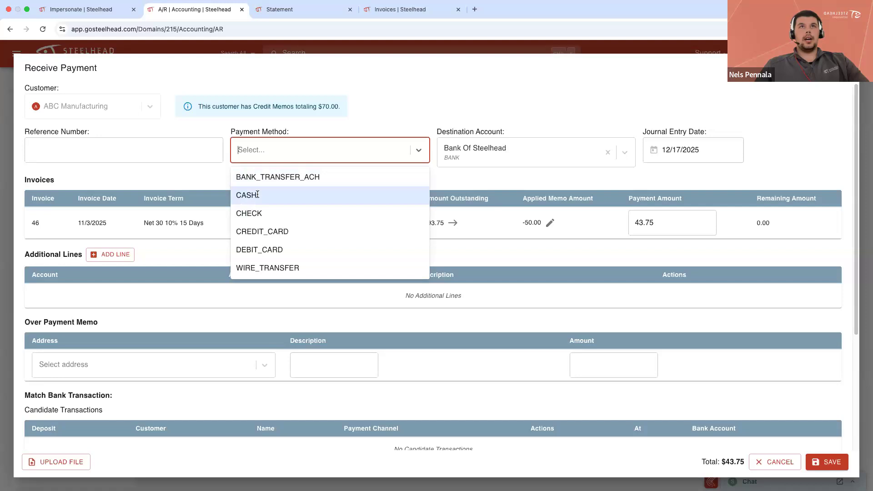
click(258, 194)
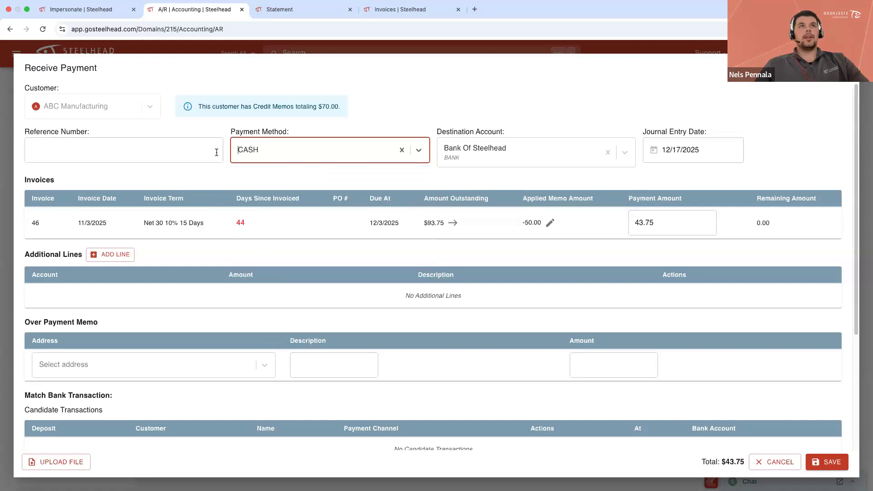
click(816, 462)
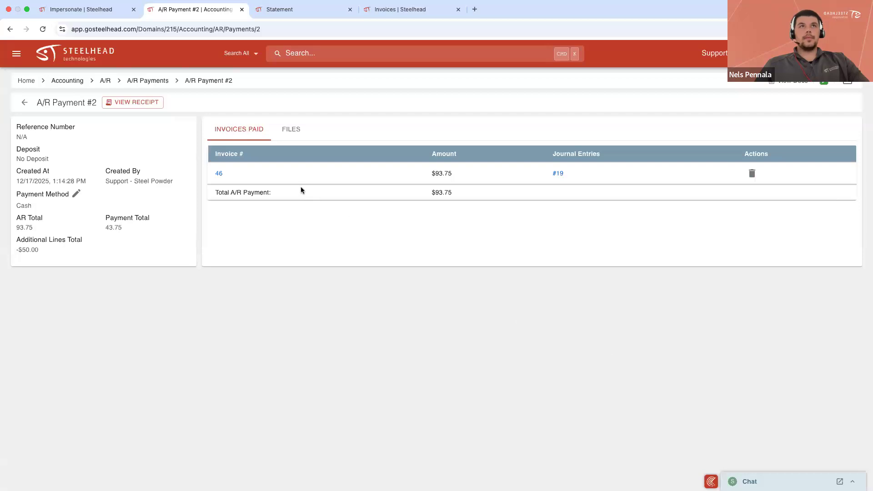
Check the A/R payments list and preview the open balance A/R statement for ABC Manufacturing.
click(133, 81)
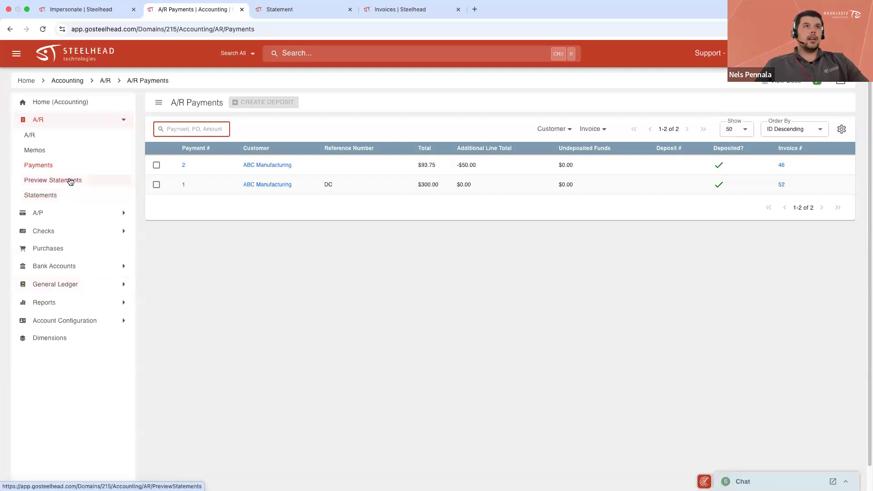
click(71, 181)
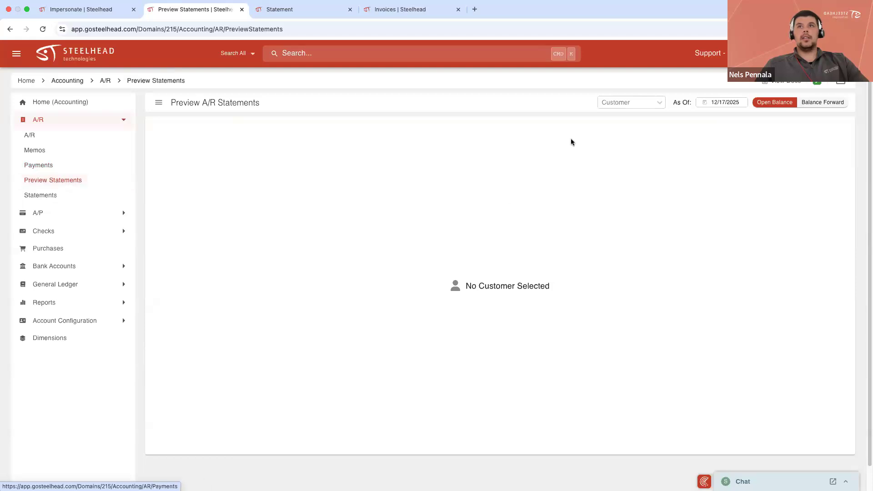
click(632, 103)
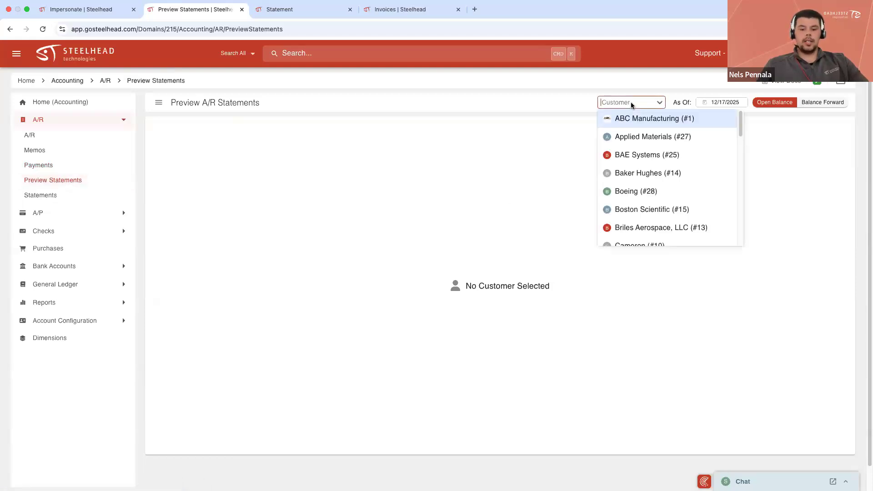
text(abc)
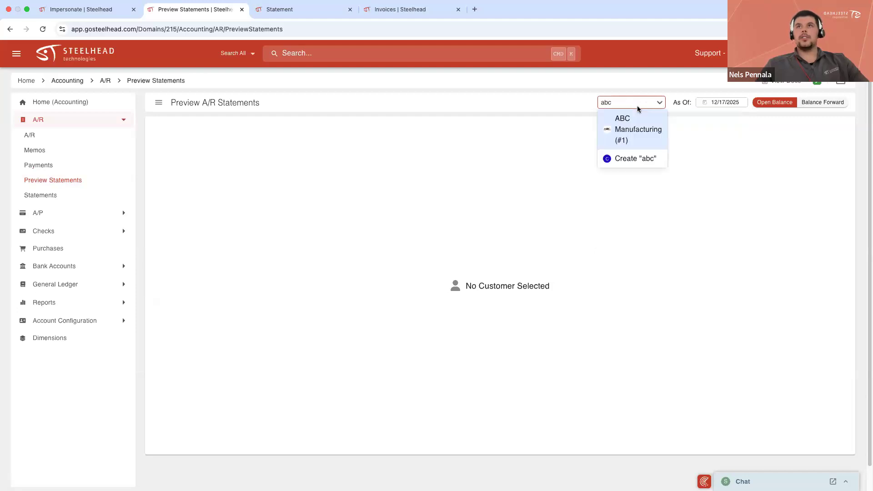
click(628, 131)
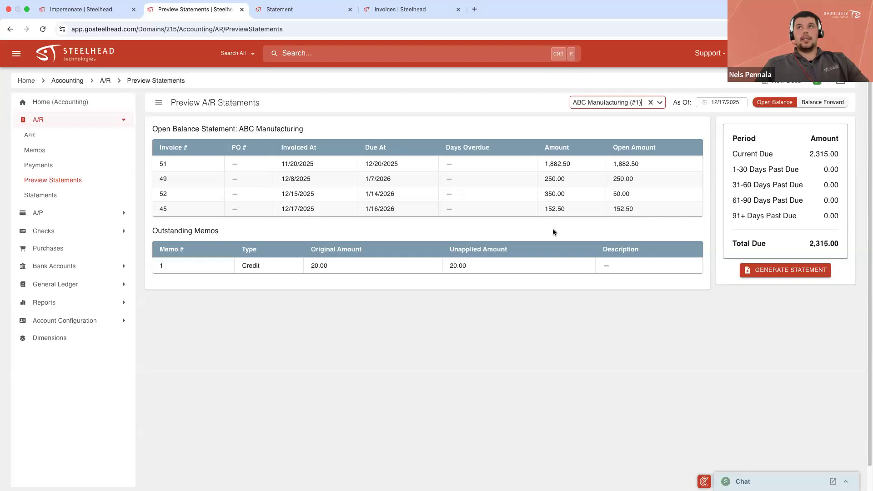
Generate ABC Manufacturing's open balance statement, review the document, and leave it without saving or sending.
click(761, 274)
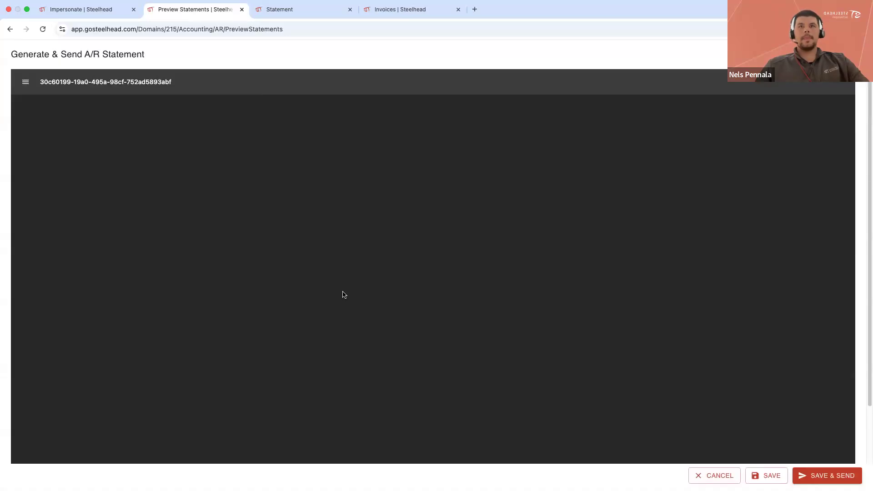
scroll(357, 313, down, 2)
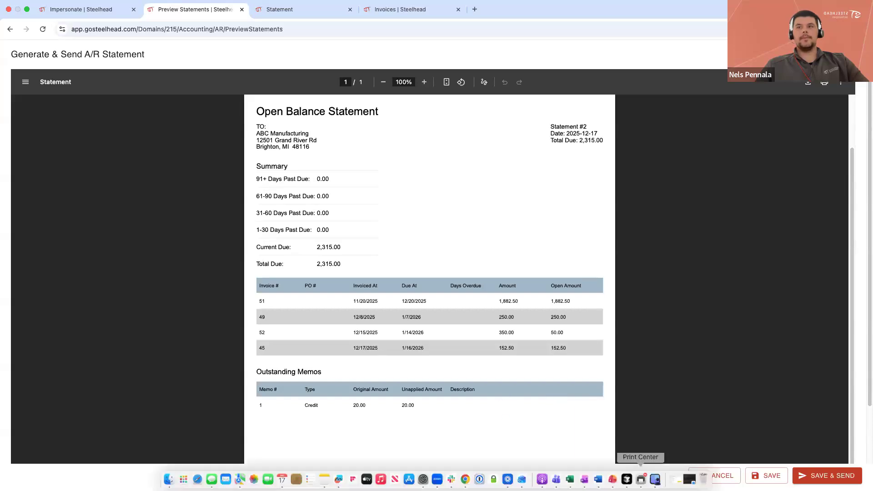
click(727, 476)
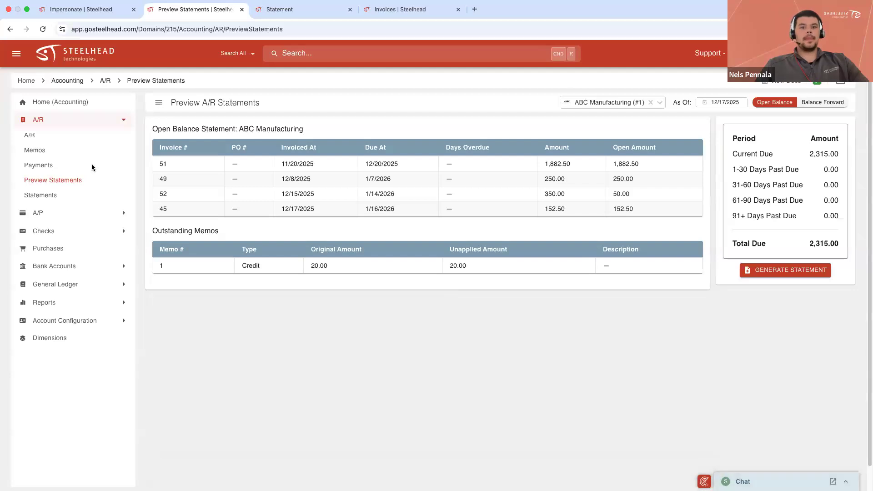
Start a new bill for vendor PPG without adding line items from its open purchase order.
click(25, 82)
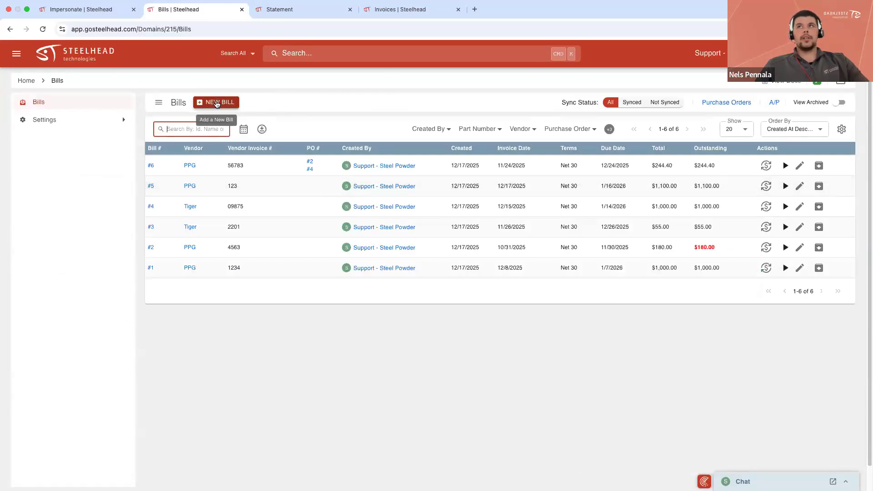
click(217, 104)
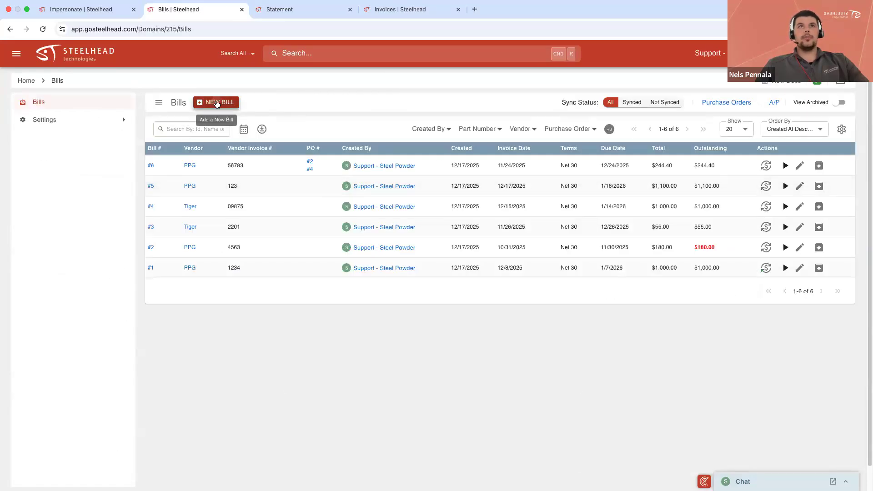
click(138, 112)
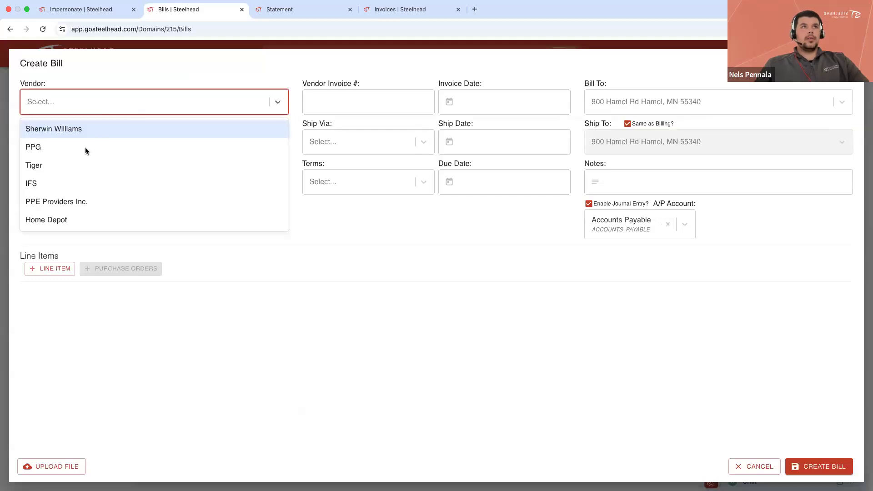
click(85, 147)
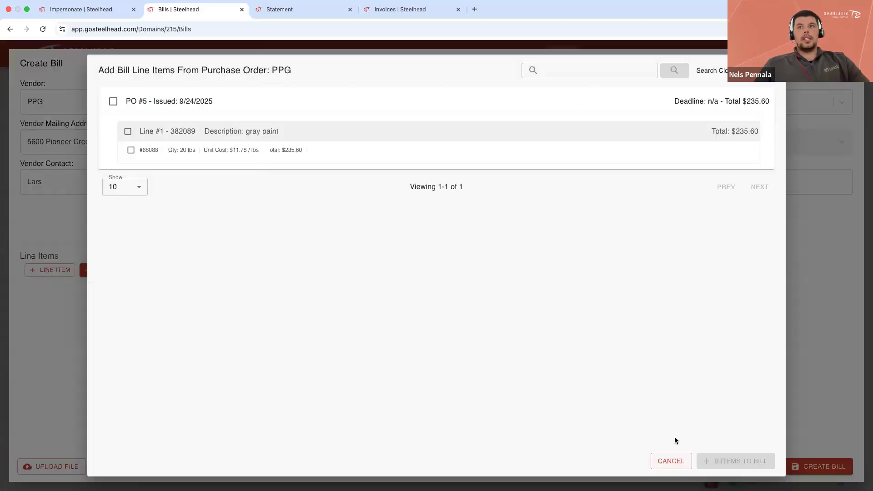
click(671, 461)
Set the bill's vendor invoice number to 122357 and its invoice date to 12/08/2025.
click(387, 97)
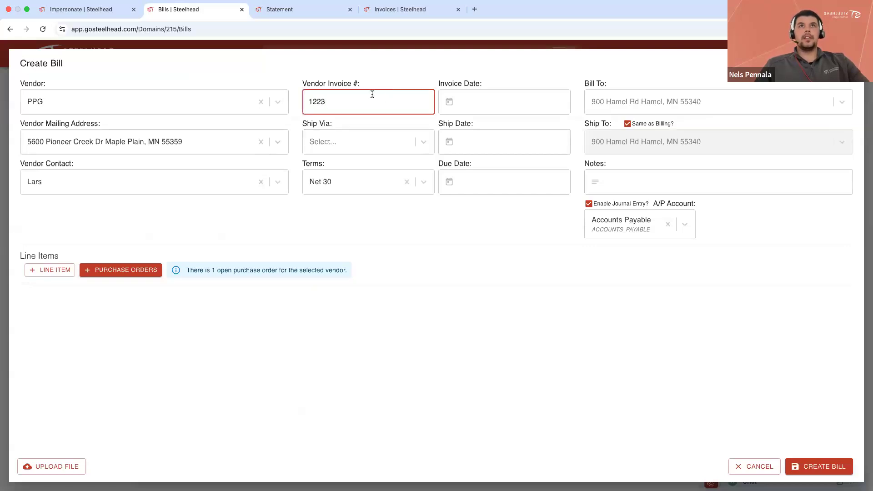
text(122357)
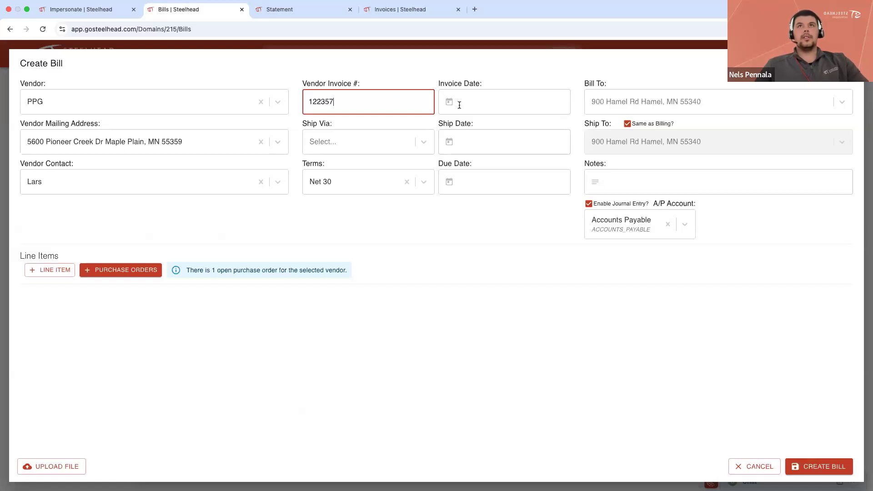
click(457, 102)
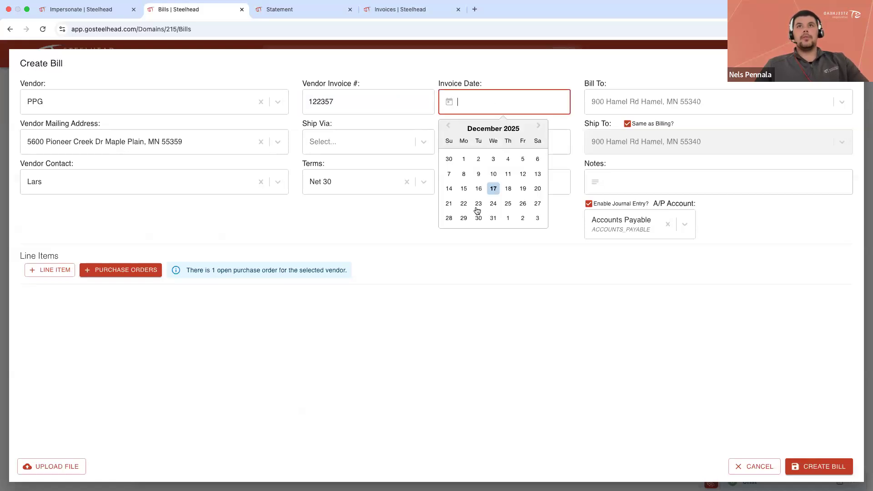
click(465, 174)
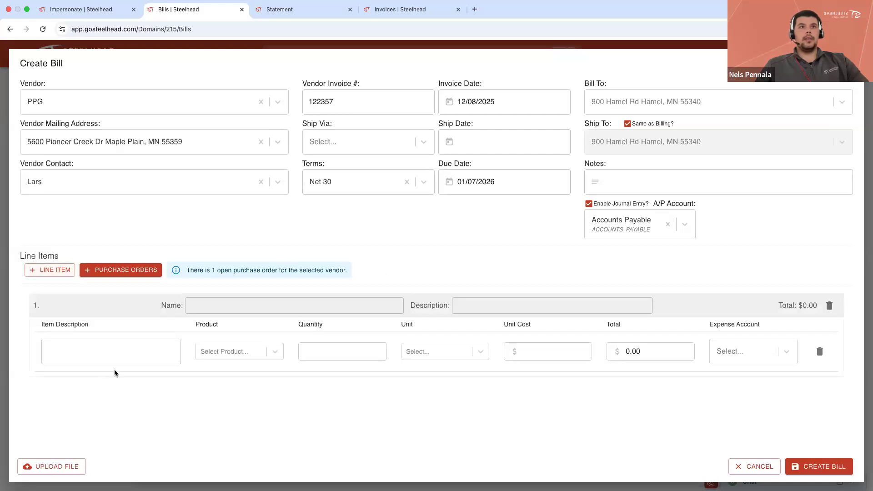
Add a bill line item named PPE with the description Safety Glasses and assign it the product Line 1.
click(201, 311)
text(PPE)
key(Tab)
key(Caps_Lock)
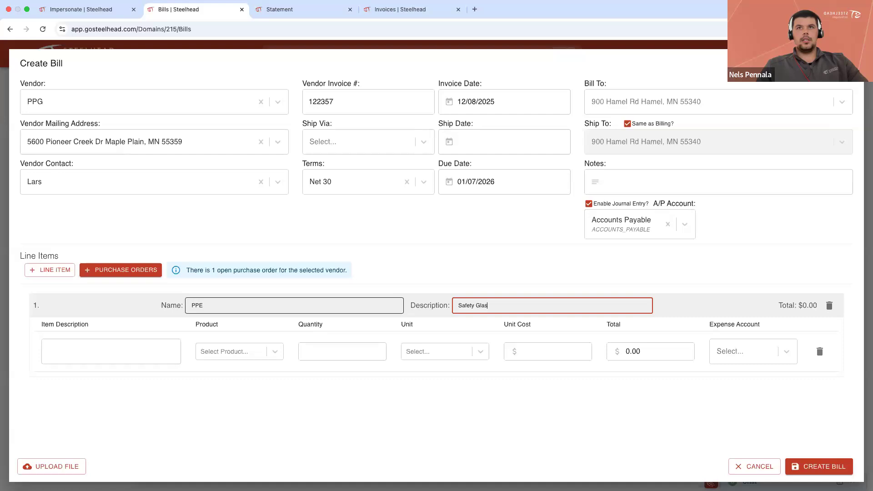
key(Tab)
key(Tab)
key(Down)
key(Down)
key(Down)
key(Down)
key(Down)
key(Down)
key(Down)
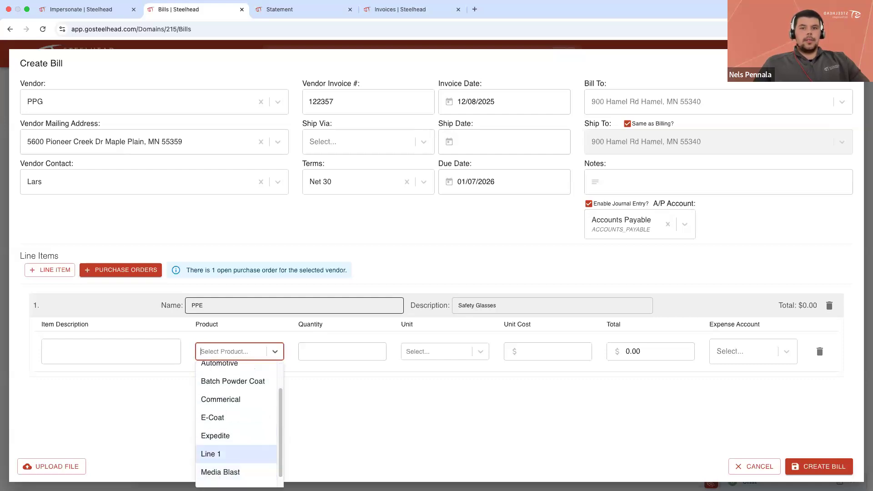
key(Return)
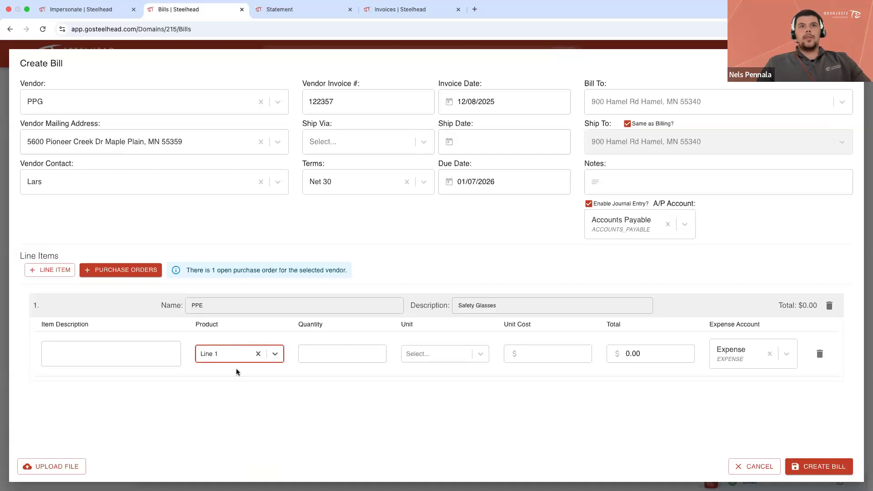
Set the PPE line's quantity to 1 and its unit cost to 15.
click(360, 356)
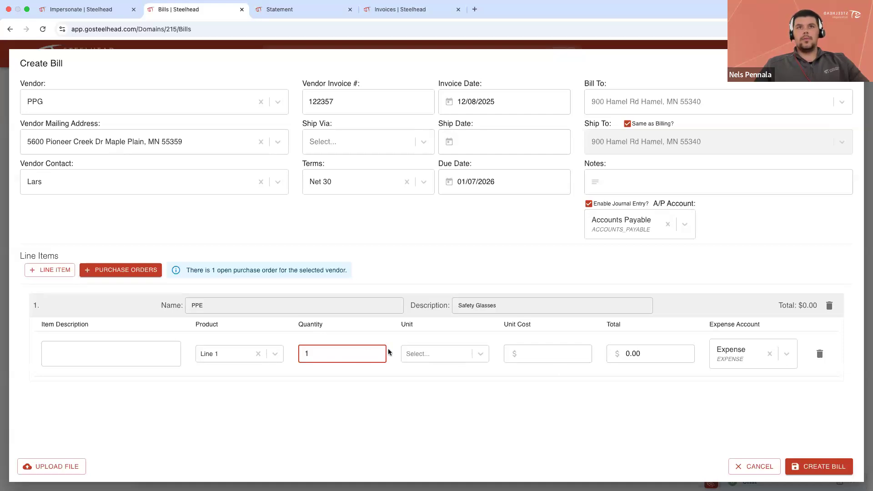
click(556, 356)
text(15)
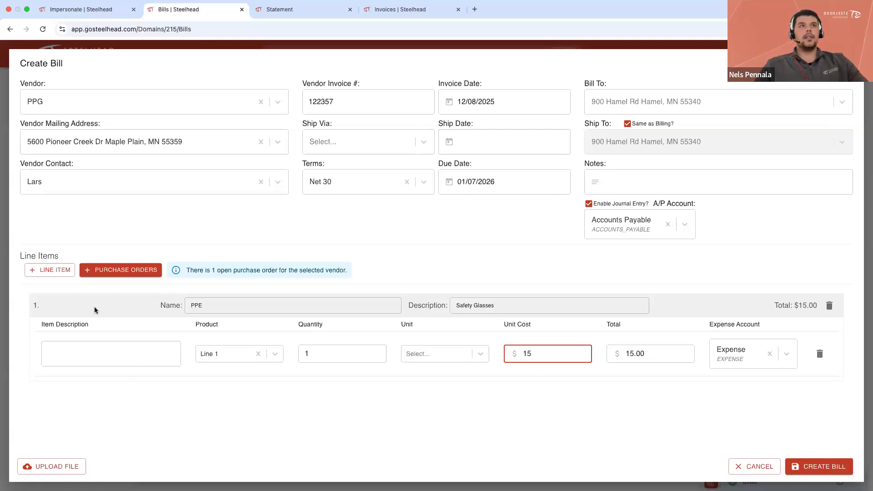
Add a second bill line item named Expedite and assign it the Expedite product.
click(55, 270)
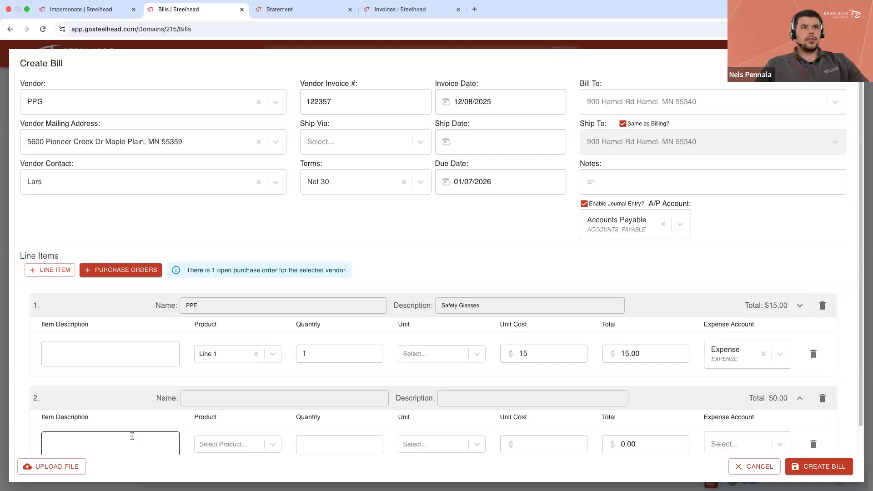
scroll(168, 410, down, 1)
click(227, 368)
text(E)
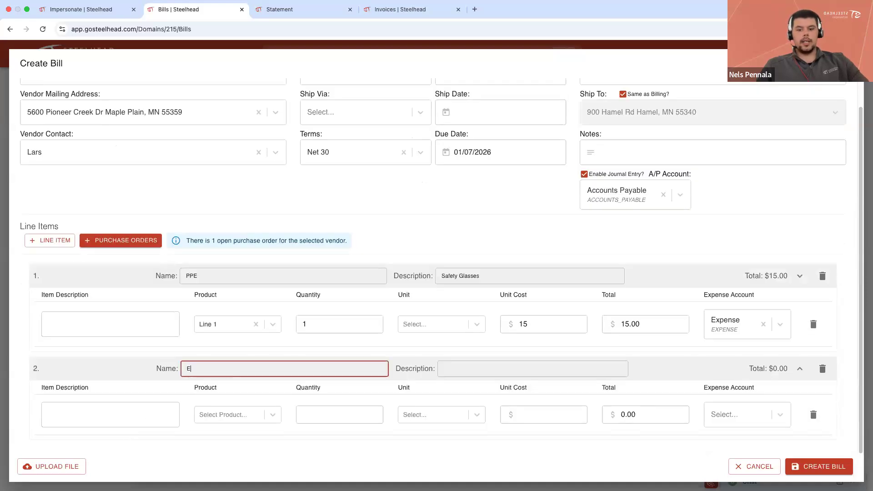
key(Tab)
key(Tab)
key(Tab)
key(Tab)
key(Tab)
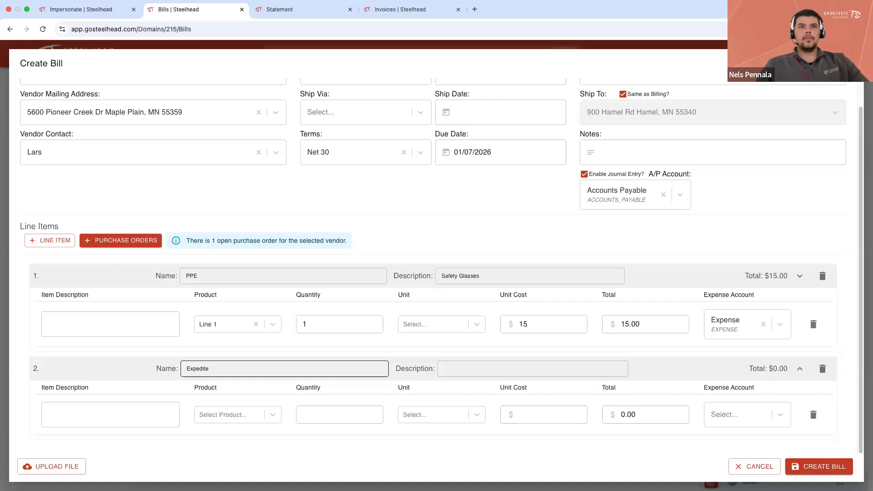
text(exp)
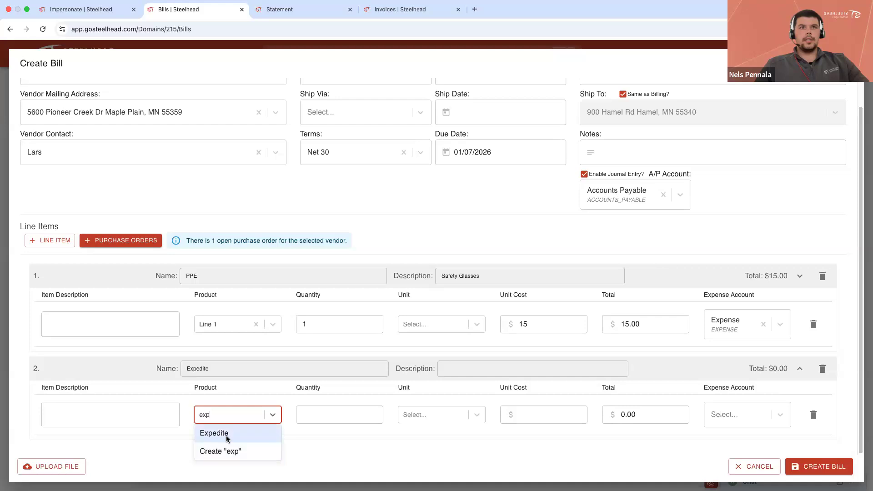
click(226, 438)
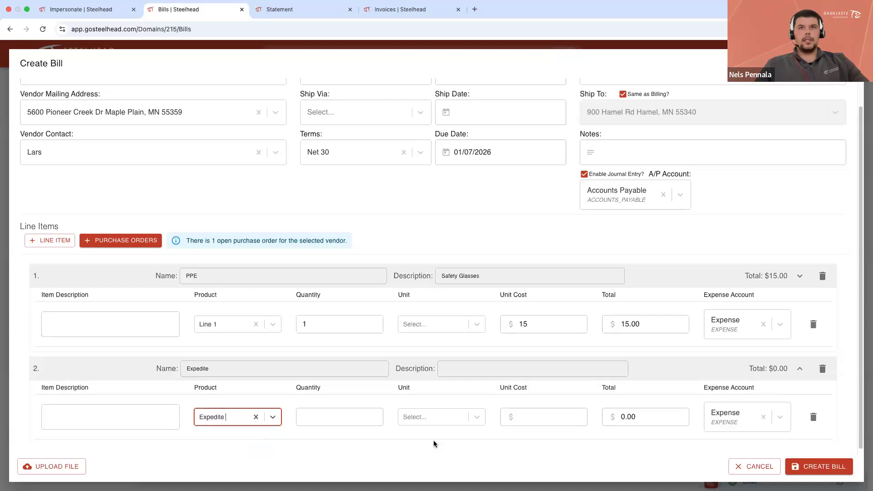
Give the Expedite line a unit cost of 1 and a total of 35, check the bill, and create it.
click(534, 414)
text(1)
key(Tab)
text(35)
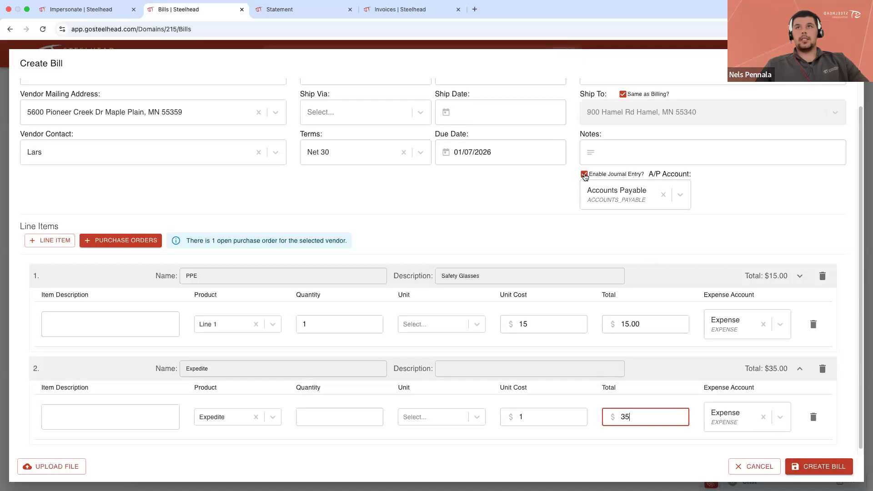
scroll(585, 176, up, 1)
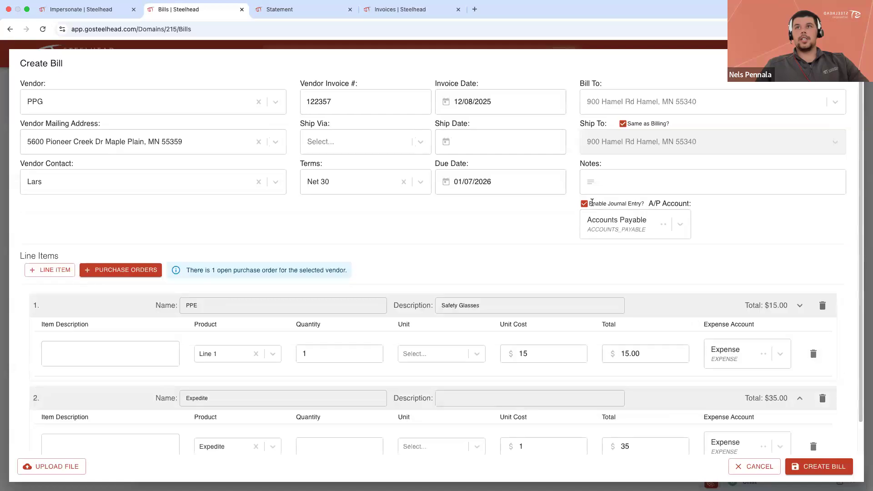
scroll(749, 353, down, 1)
click(835, 468)
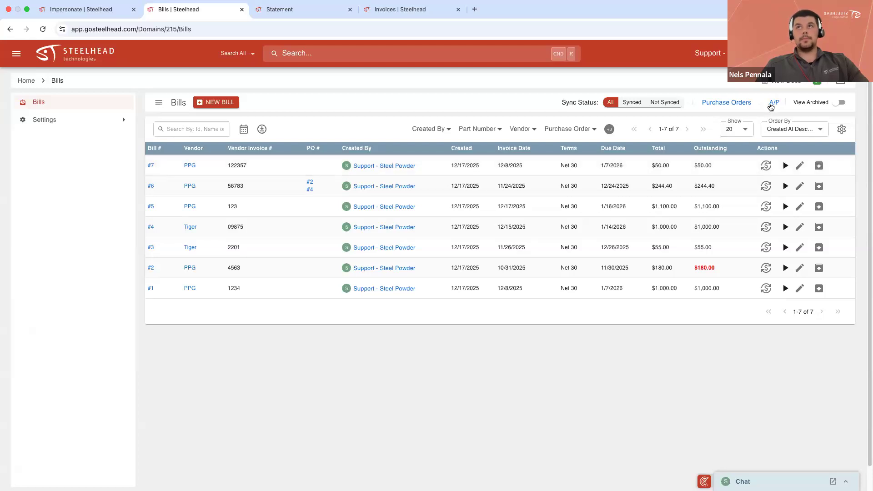
Start a payment for PPG bill 122357 (#7) from accounts payable and set its payment method to BANK_TRANSFER_ACH.
click(773, 102)
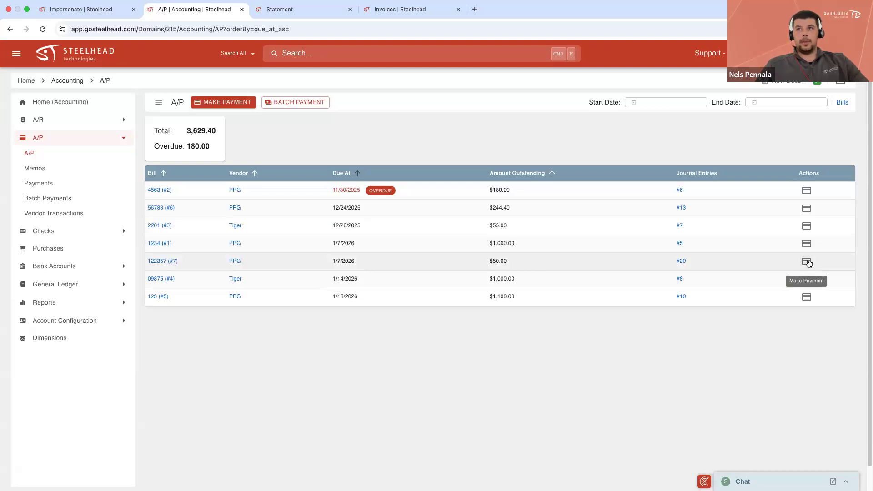
click(807, 262)
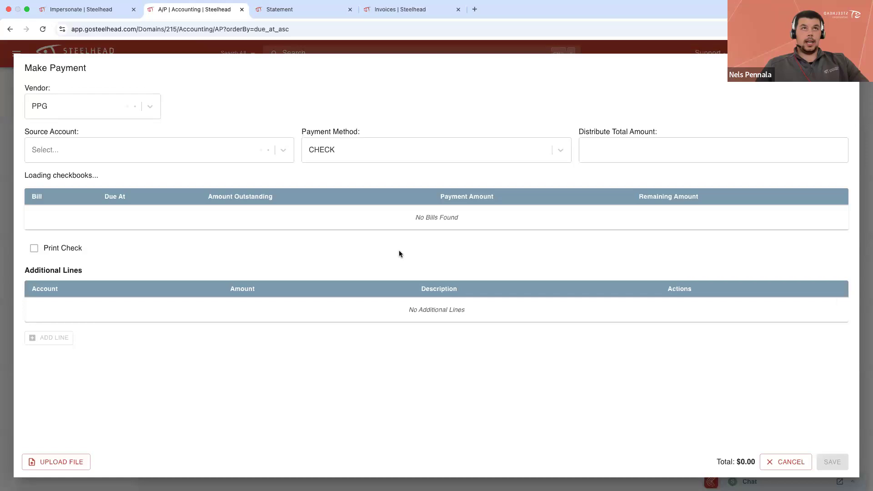
click(170, 149)
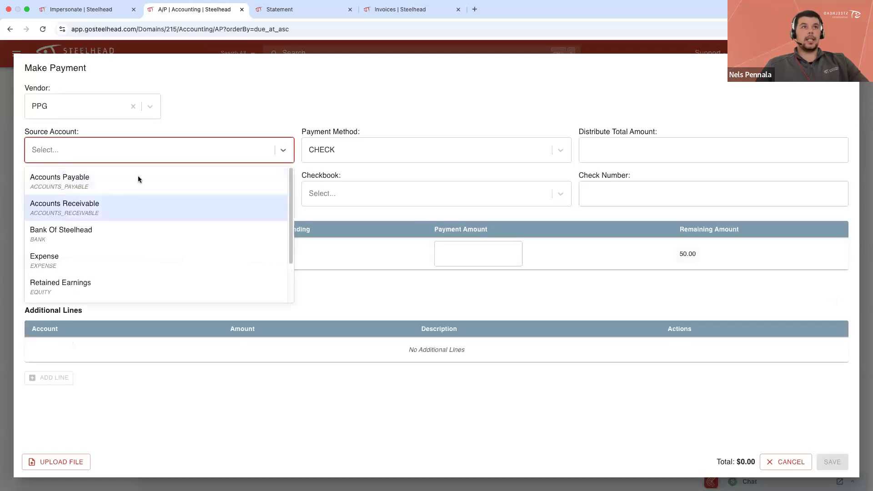
click(157, 146)
click(400, 160)
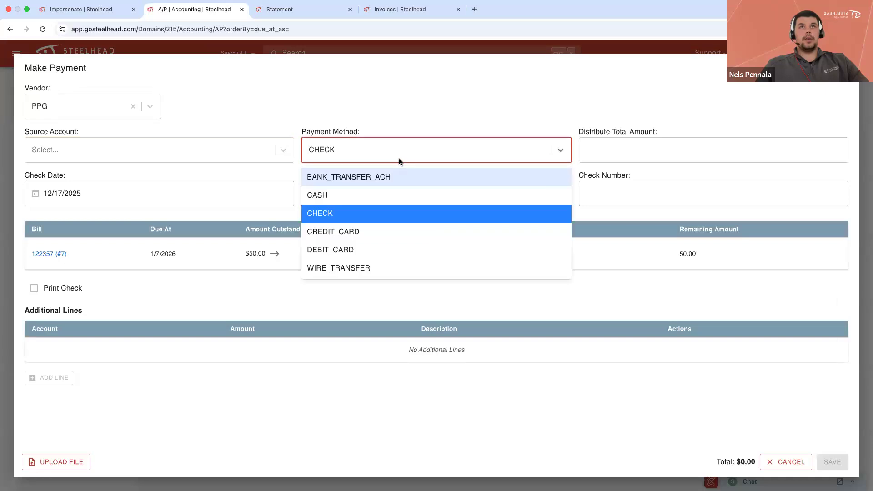
click(385, 178)
Set the payment's source account to Bank Of Steelhead and apply the bill's full outstanding amount.
click(221, 152)
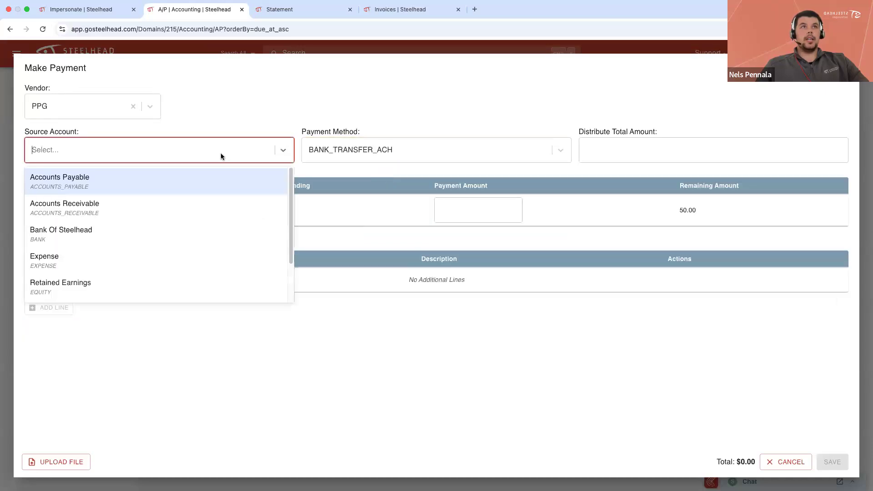
click(92, 229)
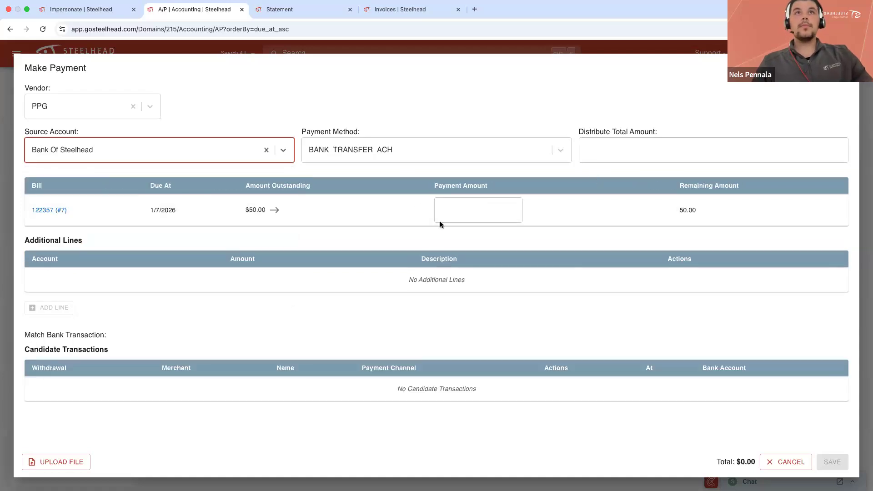
click(275, 209)
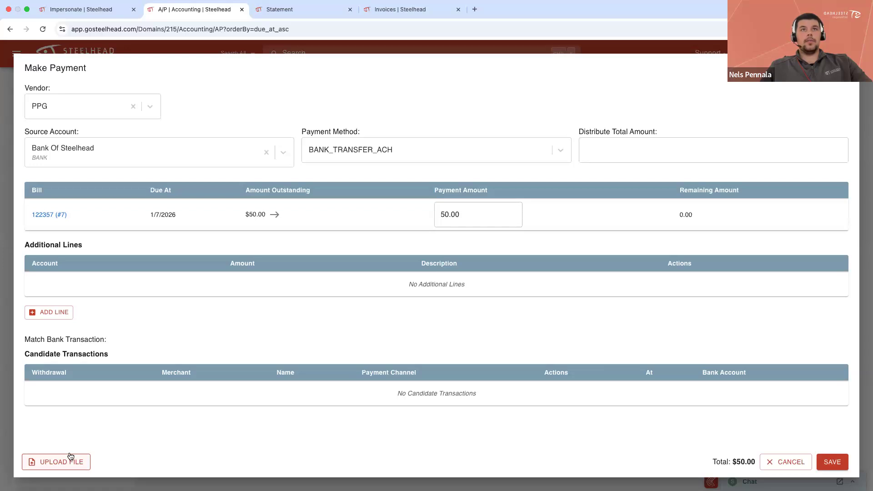
Open PPG bill #7 in the other browser tab and review its line items and payments.
click(319, 9)
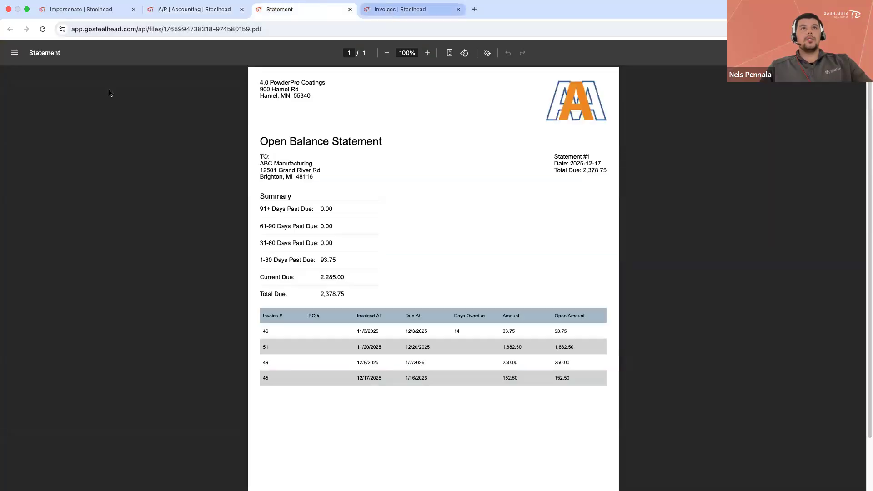
key(ctrl+Tab)
click(19, 81)
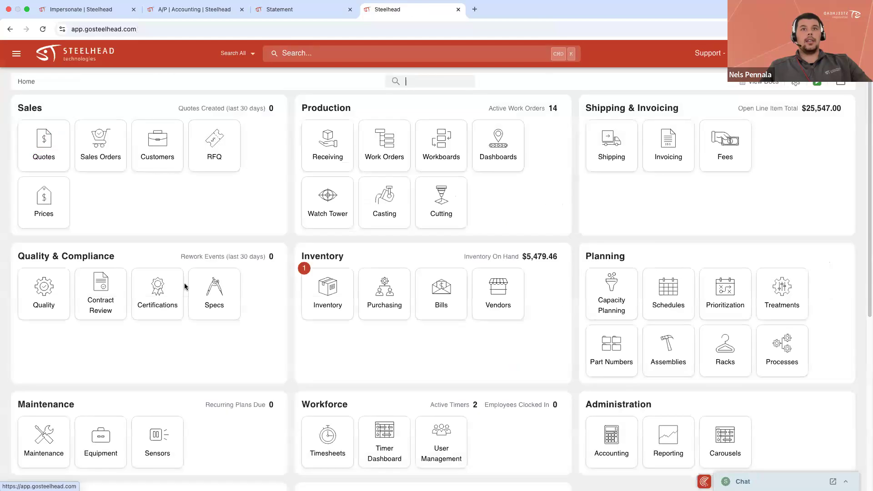
scroll(185, 286, down, 1)
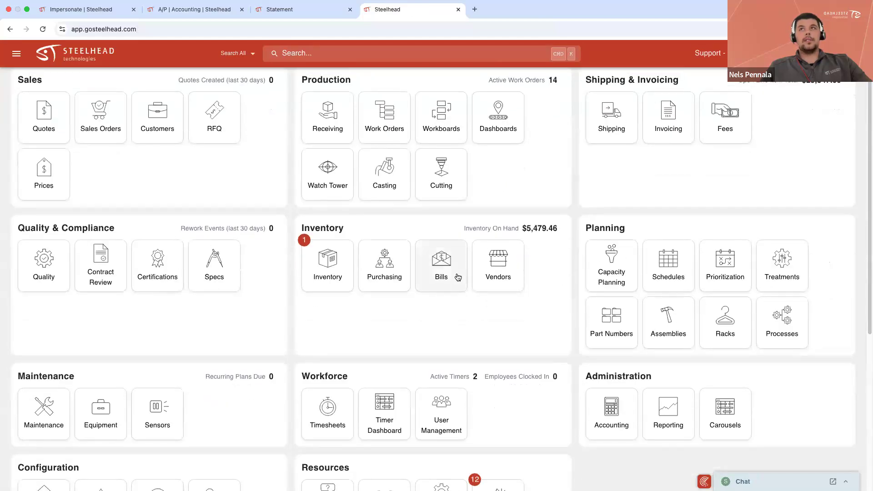
click(457, 275)
click(152, 165)
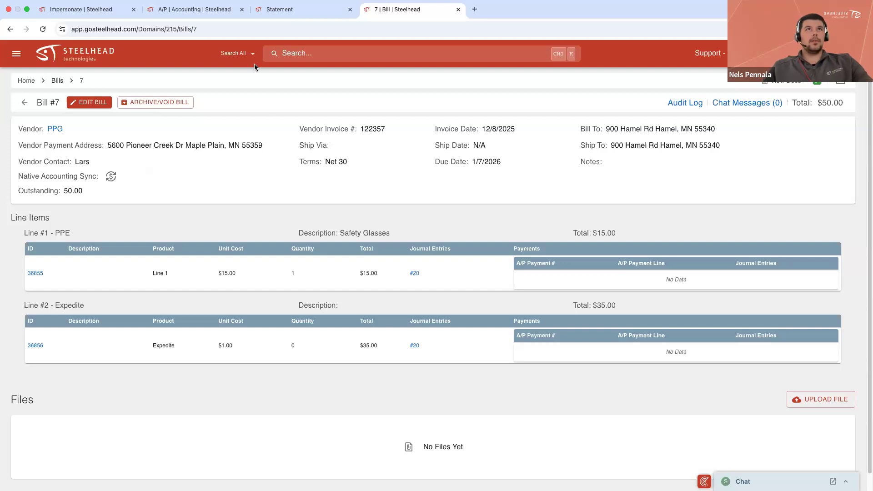
Return to the pending PPG payment and save it.
click(214, 14)
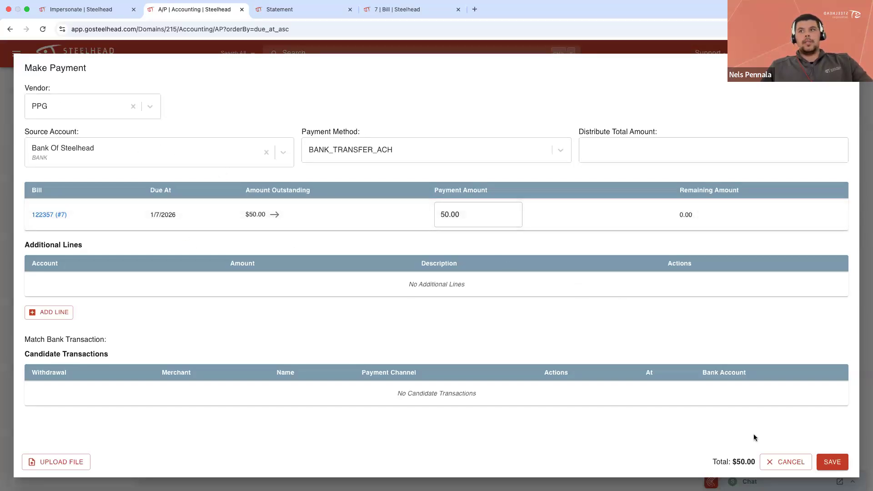
click(825, 462)
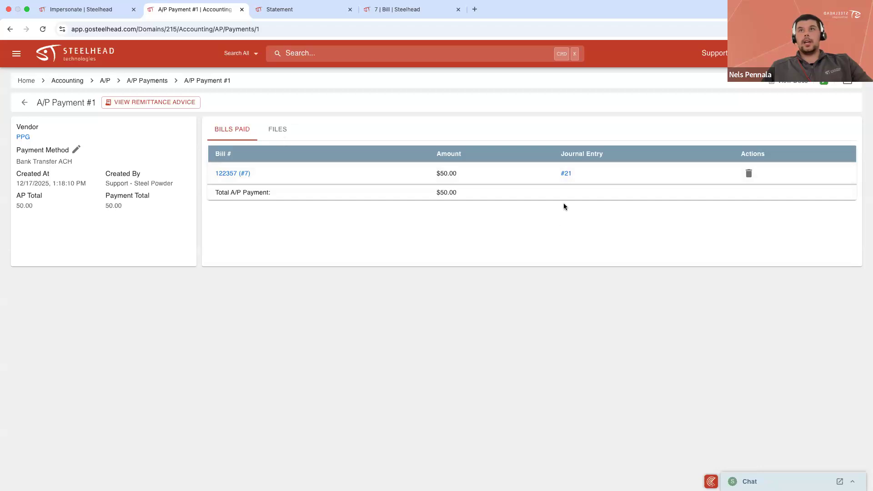
Review the saved payment's journal entry and the list of A/P payments.
click(566, 174)
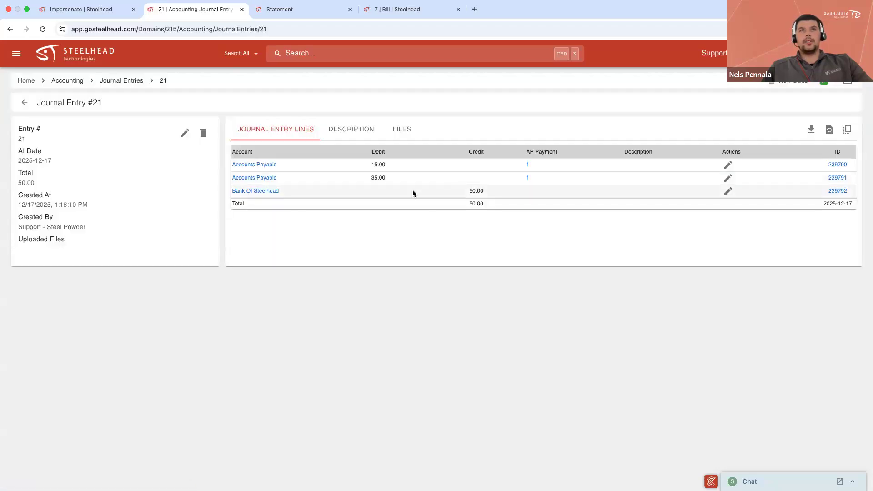
scroll(386, 220, left, 10)
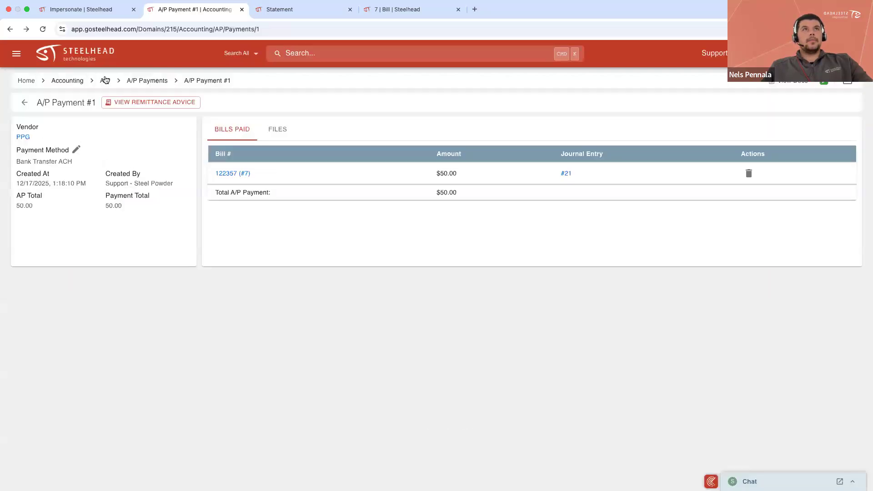
click(105, 81)
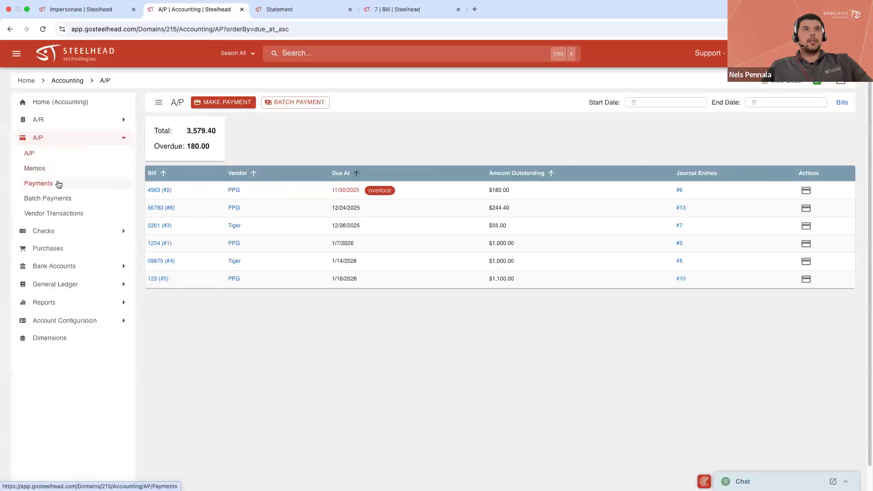
click(54, 182)
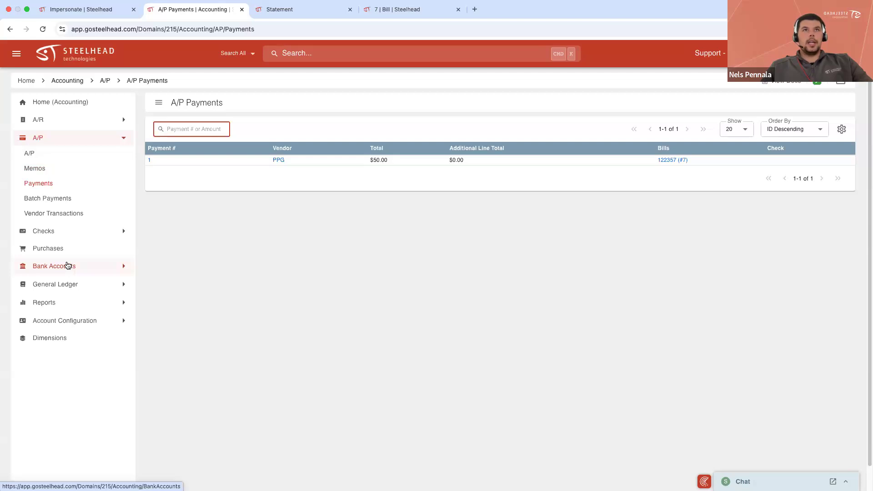
Add a withdrawal transaction of 50 named ACH to the Bank Of Steelhead bank account.
click(67, 265)
click(182, 150)
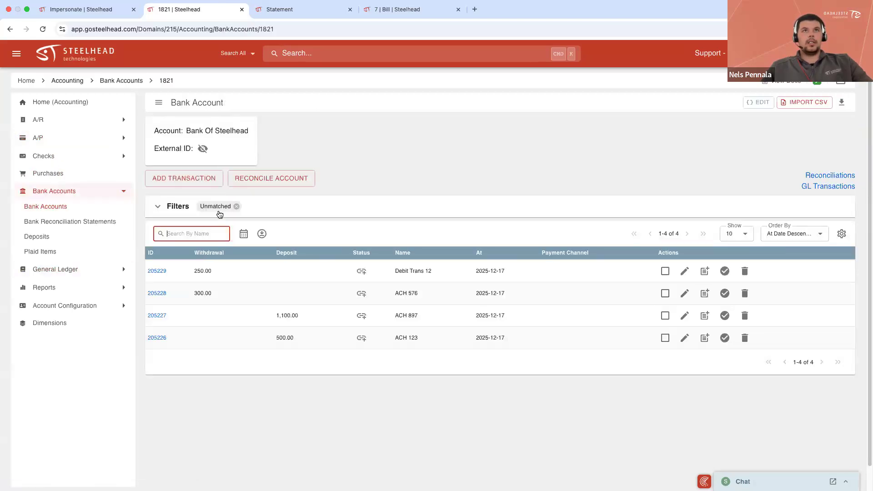
click(210, 182)
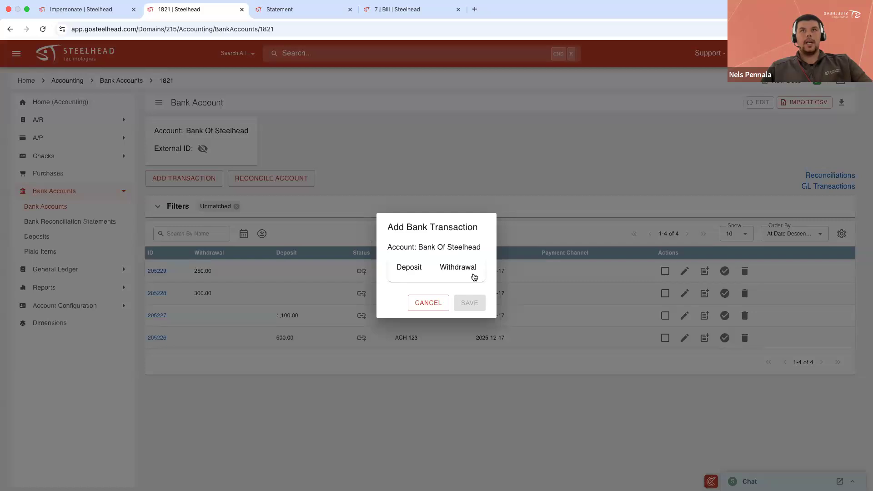
click(472, 274)
click(451, 268)
text(50)
key(Tab)
text(ACH)
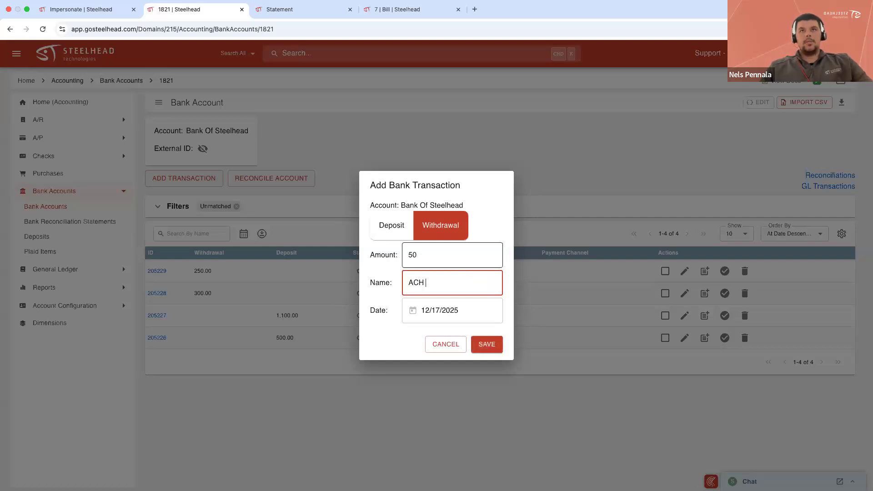
click(485, 343)
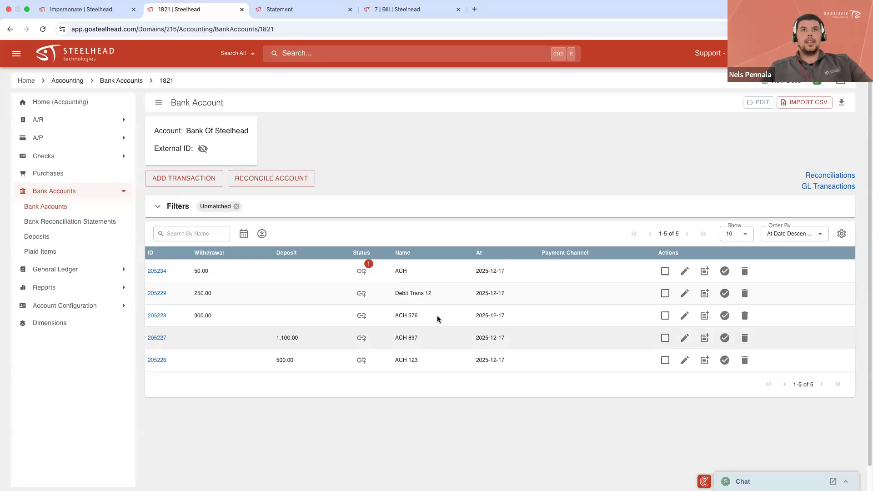
Match the ACH withdrawal to the existing journal entry for PPG bill #7.
click(363, 275)
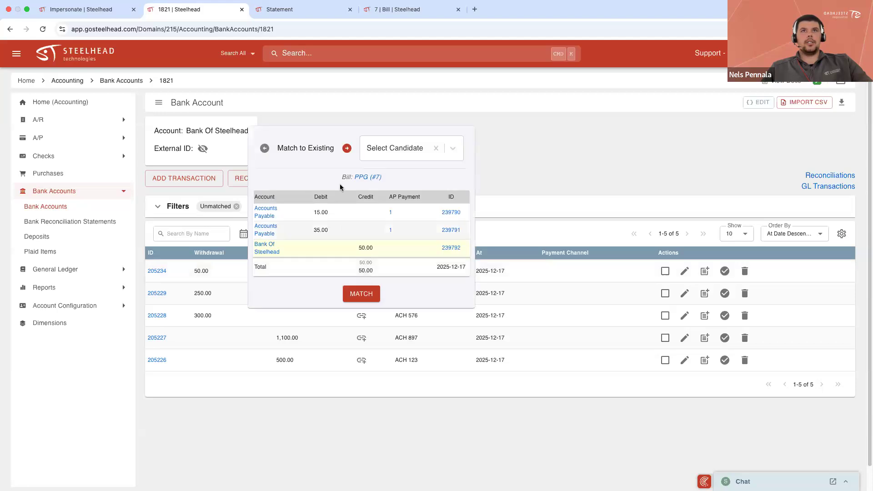
click(362, 295)
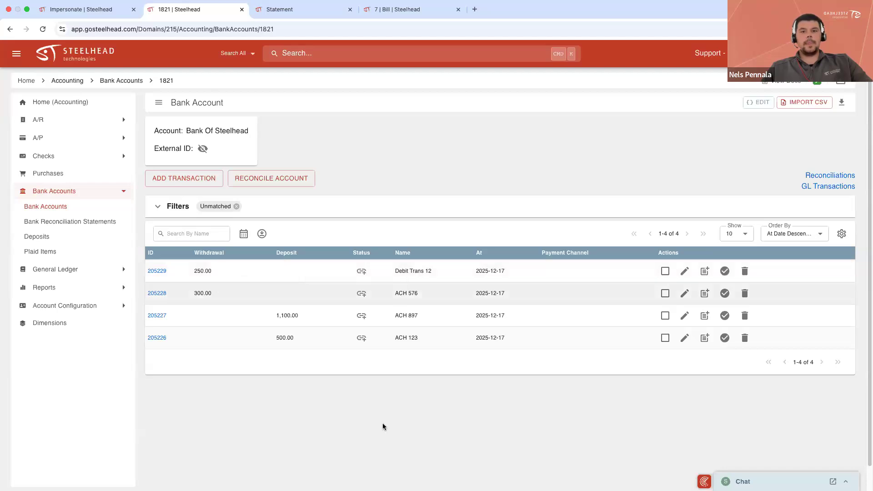
scroll(396, 371, down, 1)
scroll(395, 371, up, 1)
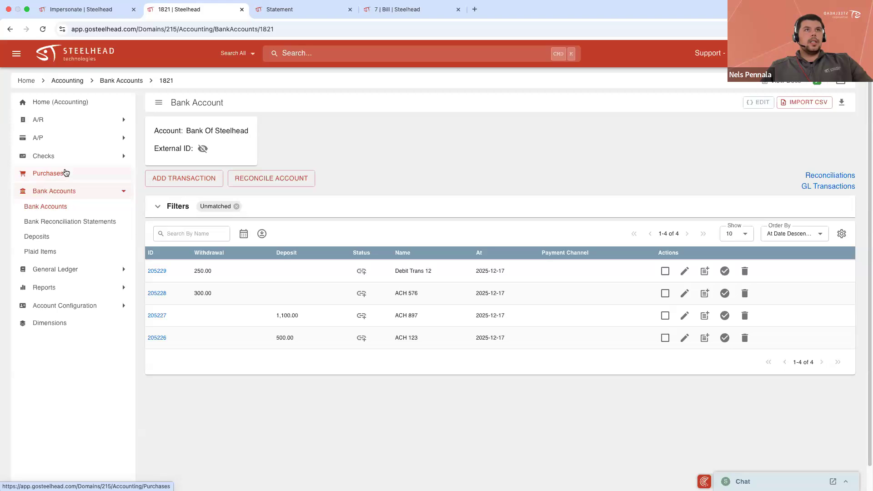
Start a new purchase with Home Depot as the vendor and select the vendor's address.
click(66, 173)
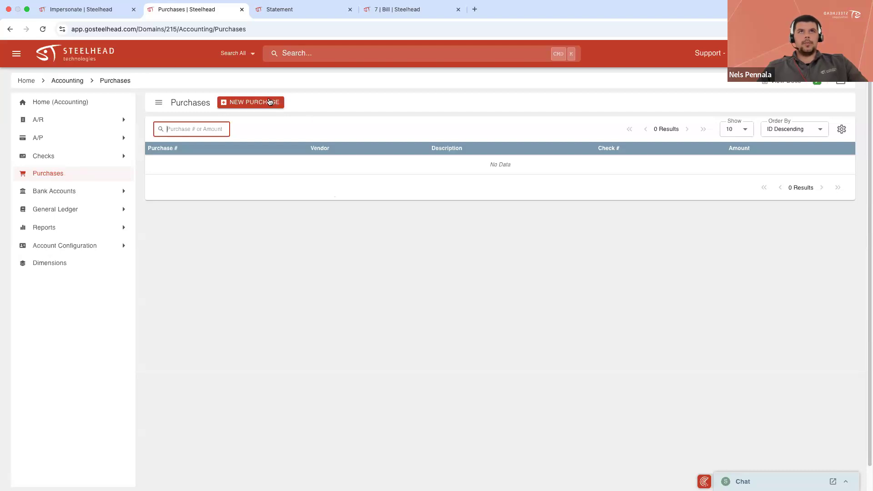
click(270, 102)
click(144, 136)
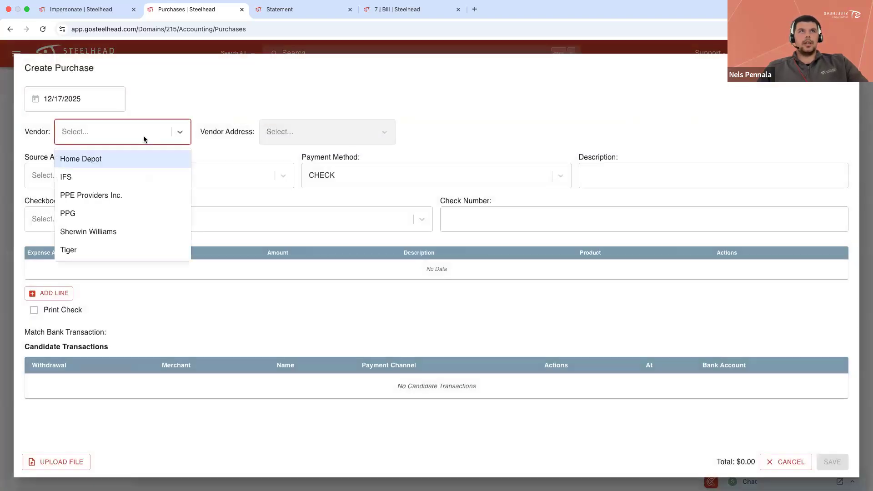
click(124, 160)
click(301, 138)
click(304, 169)
Set the purchase's source account to Bank Of Steelhead and its payment method to DEBIT_CARD.
click(235, 183)
click(132, 255)
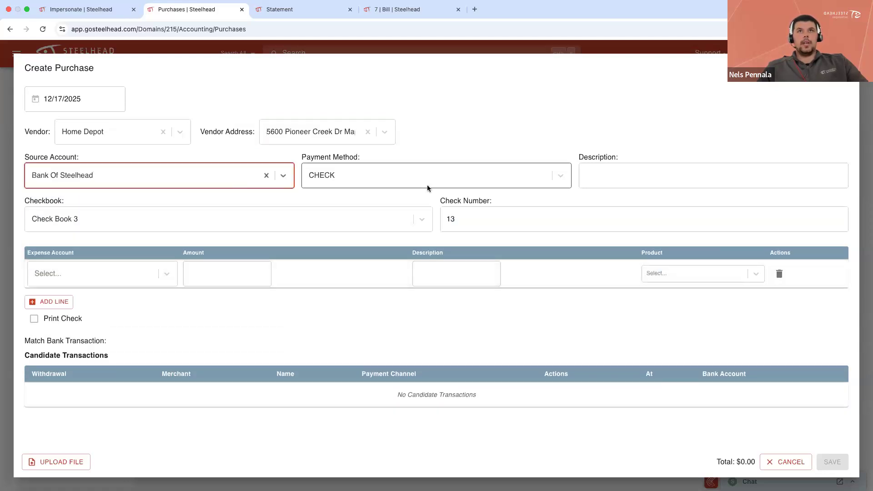
click(428, 184)
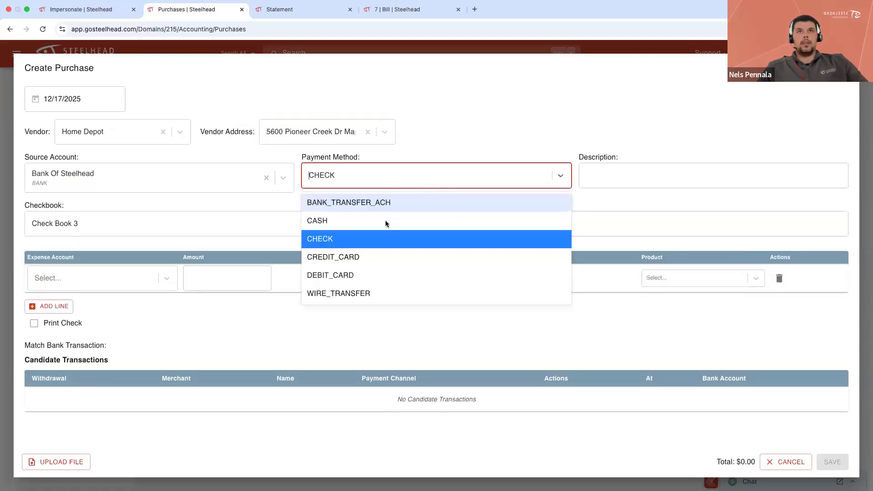
click(347, 275)
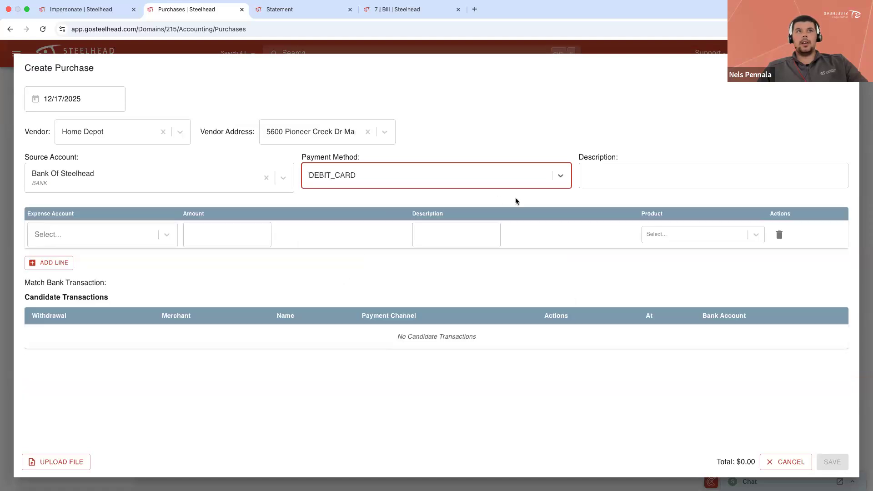
Fill the purchase line with the Expense account, amount 17.32 and description PPE Gloves, and save the purchase.
click(152, 241)
click(85, 346)
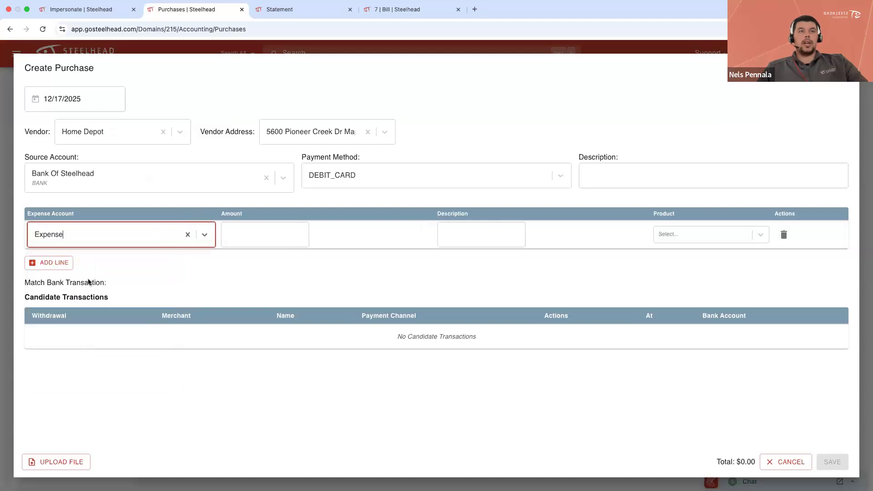
click(276, 240)
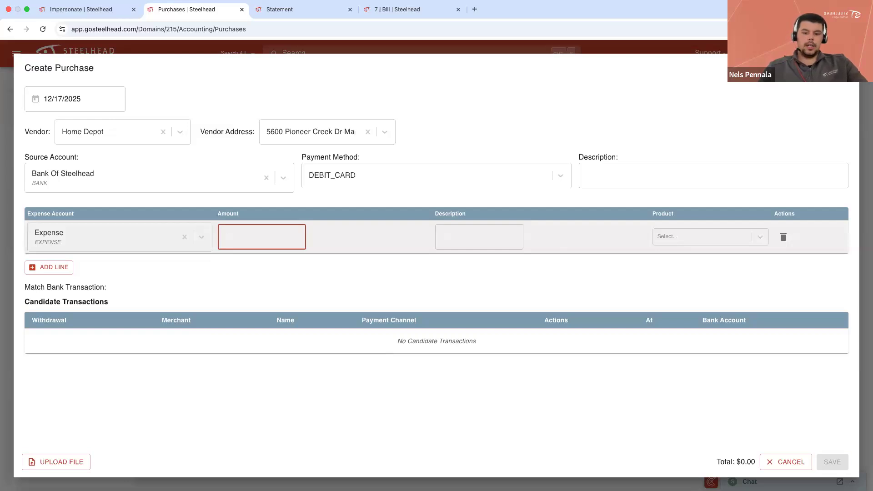
text(17.32)
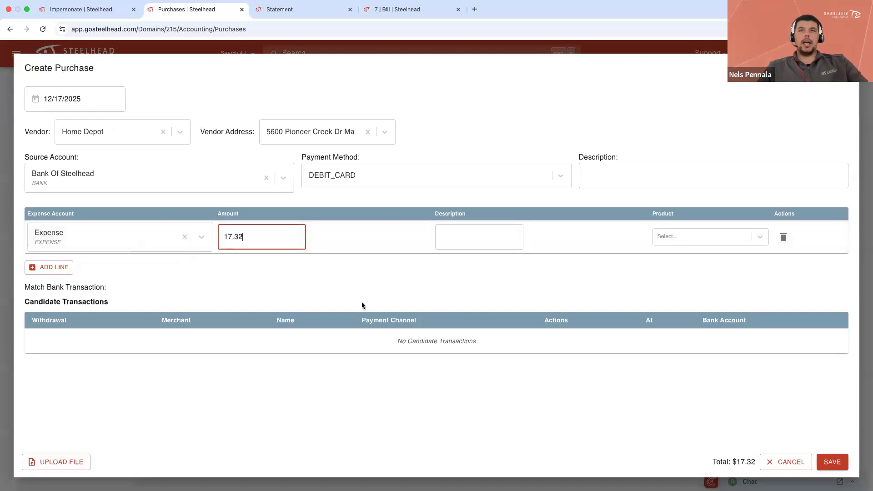
click(454, 240)
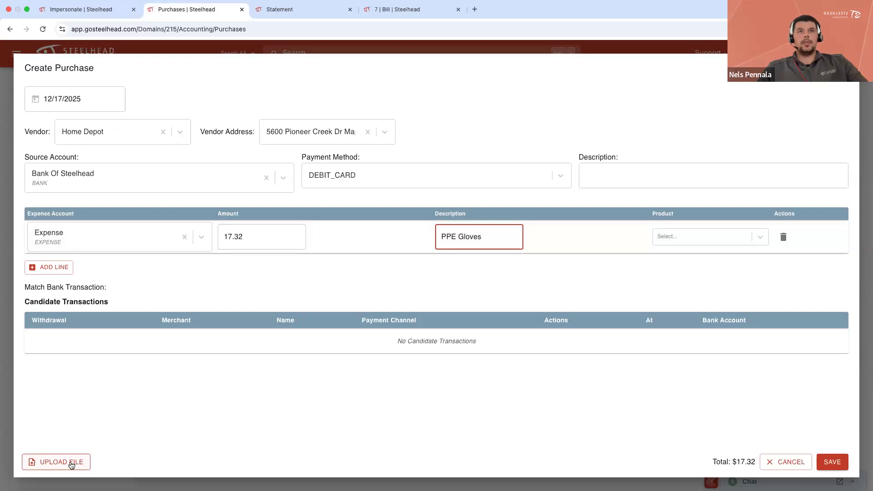
click(833, 461)
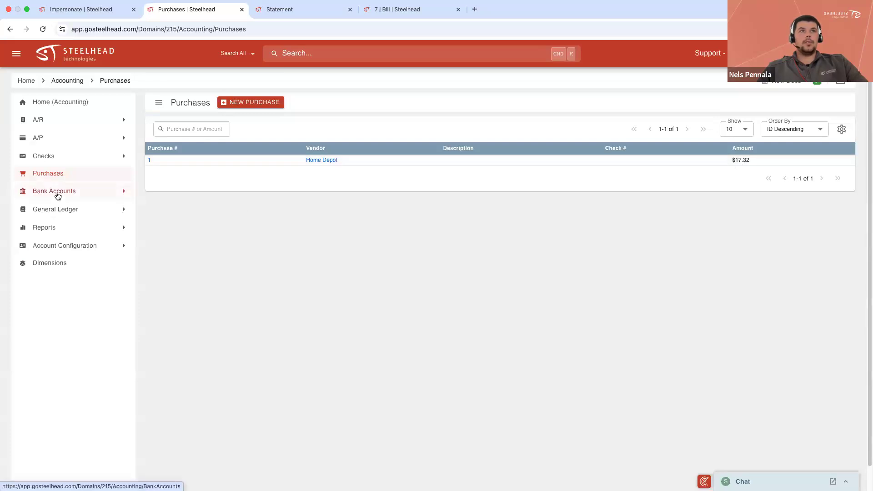
Add a 17.32 withdrawal named Home Depot to the Bank Of Steelhead account and match it to the Home Depot purchase.
click(58, 196)
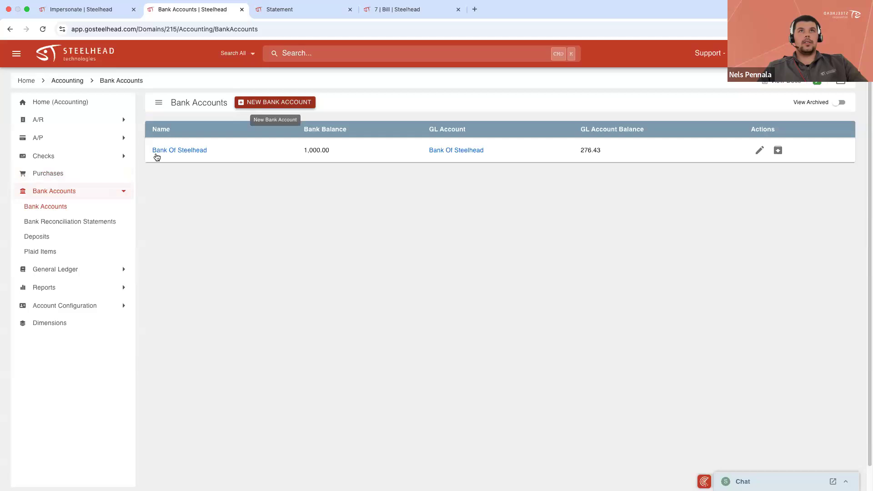
click(163, 155)
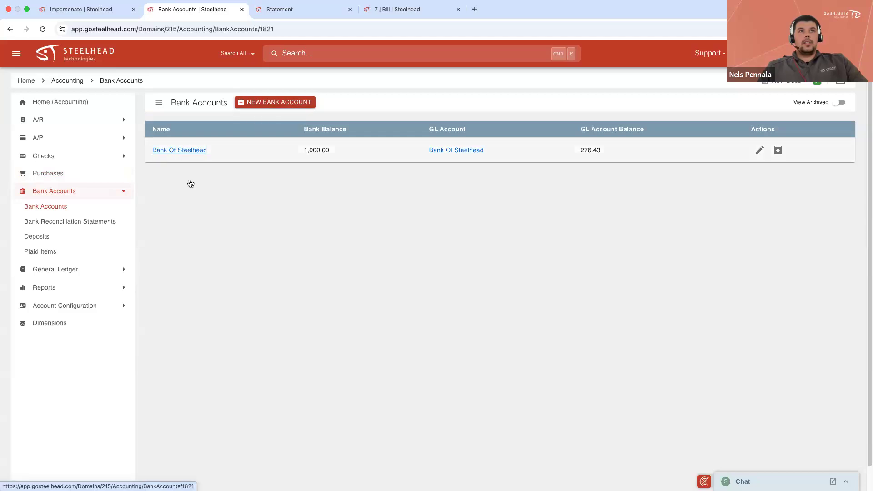
click(190, 179)
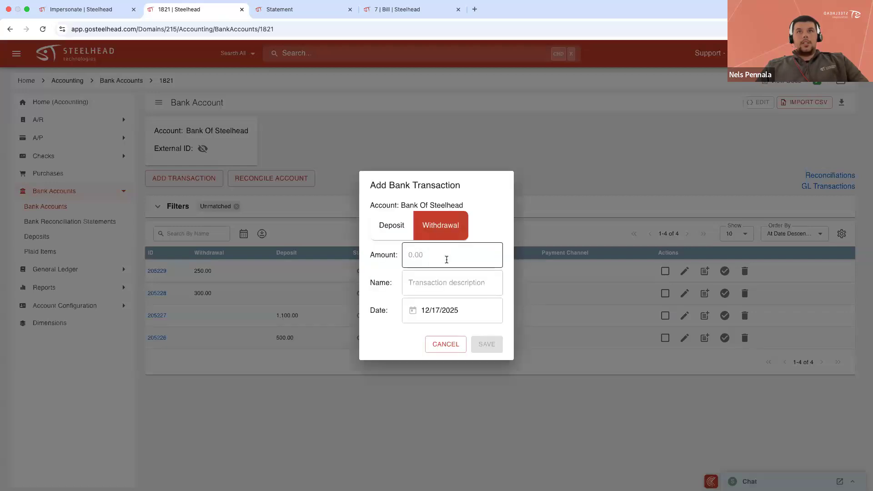
click(422, 258)
text(17.32)
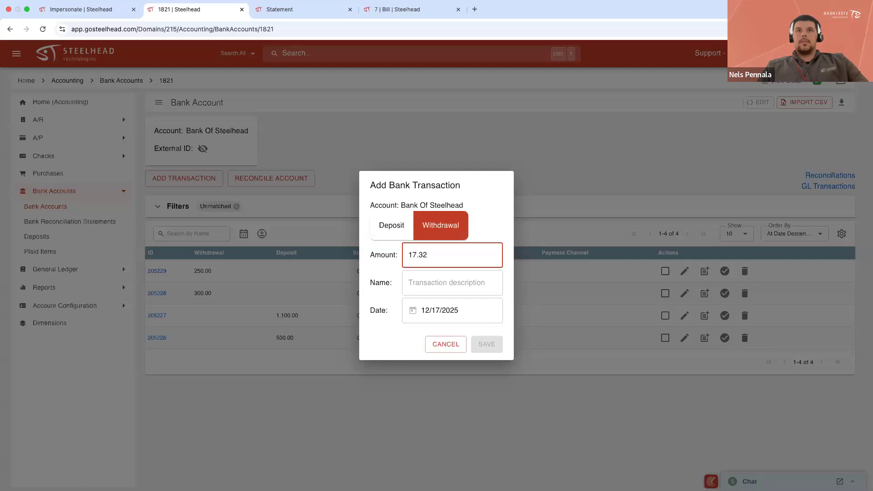
click(453, 283)
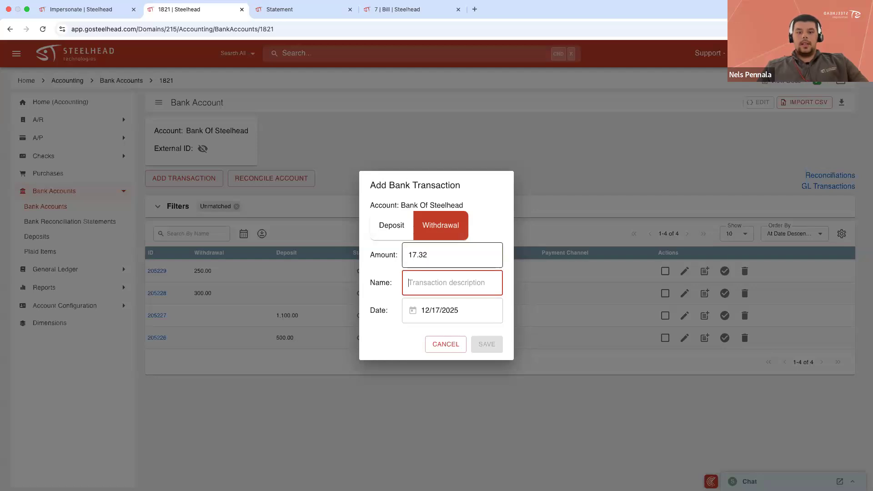
text(Home Depot)
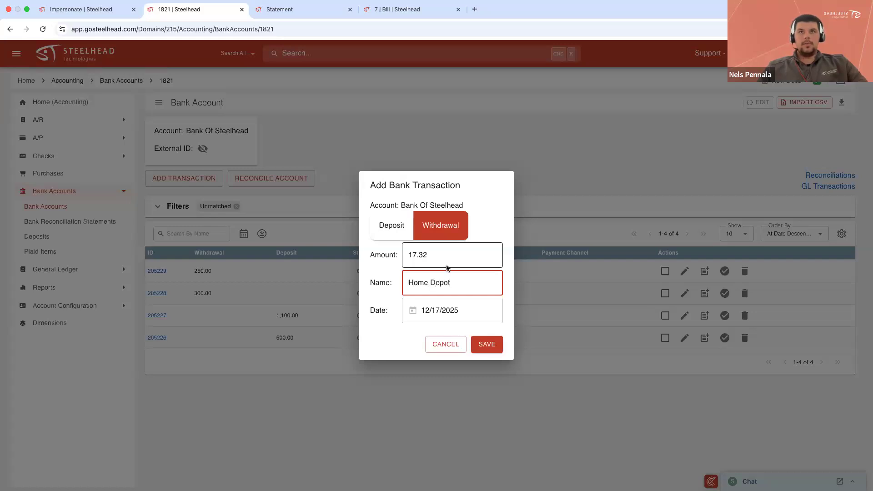
click(487, 344)
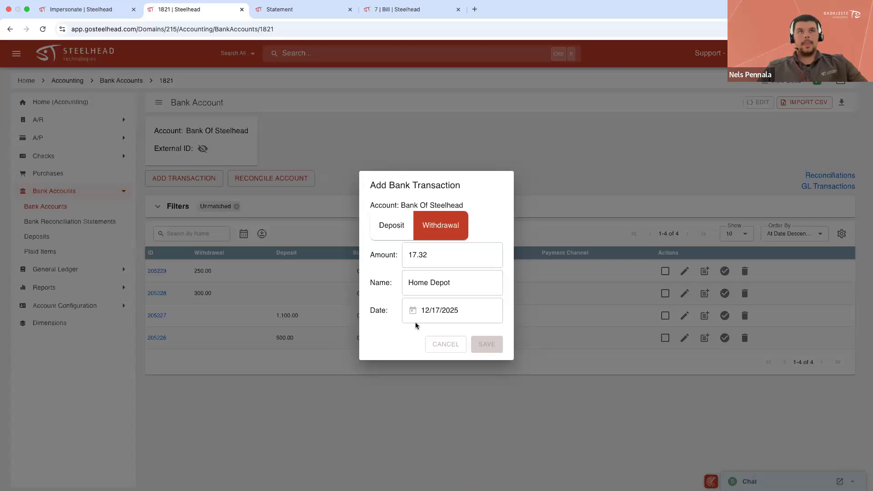
click(361, 272)
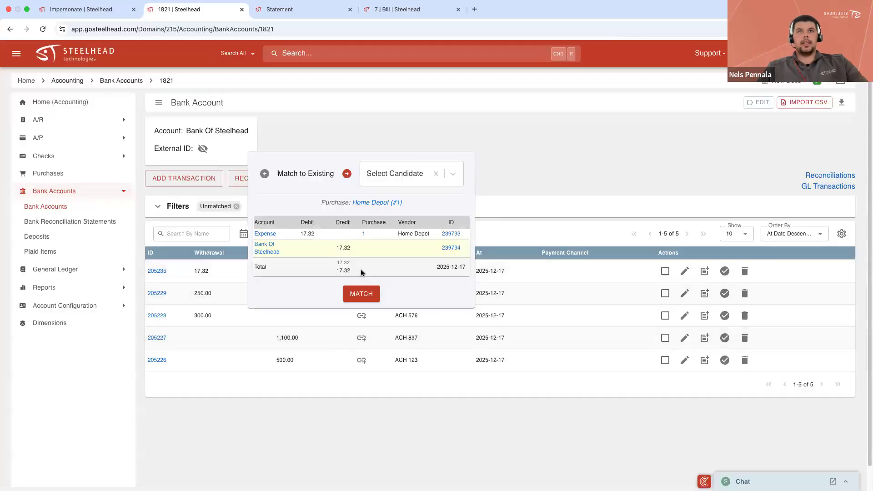
click(359, 296)
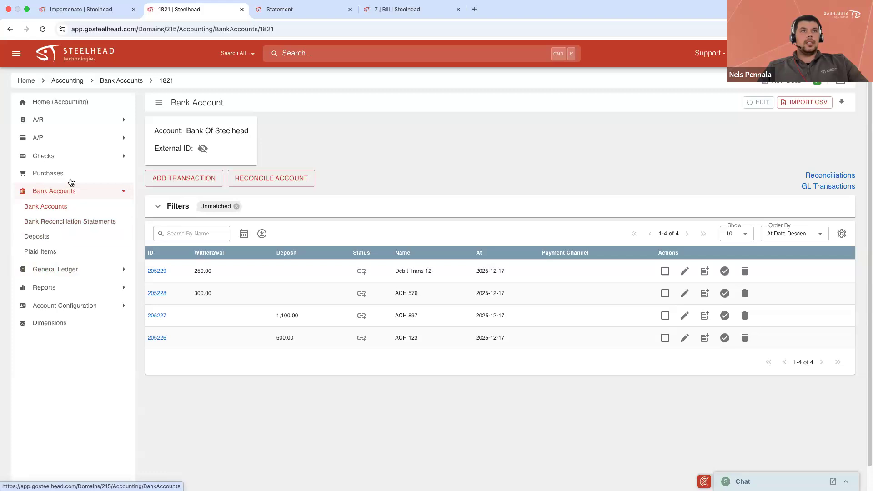
Start an A/P batch payment with payment method CHECK and source account Bank Of Steelhead.
click(73, 158)
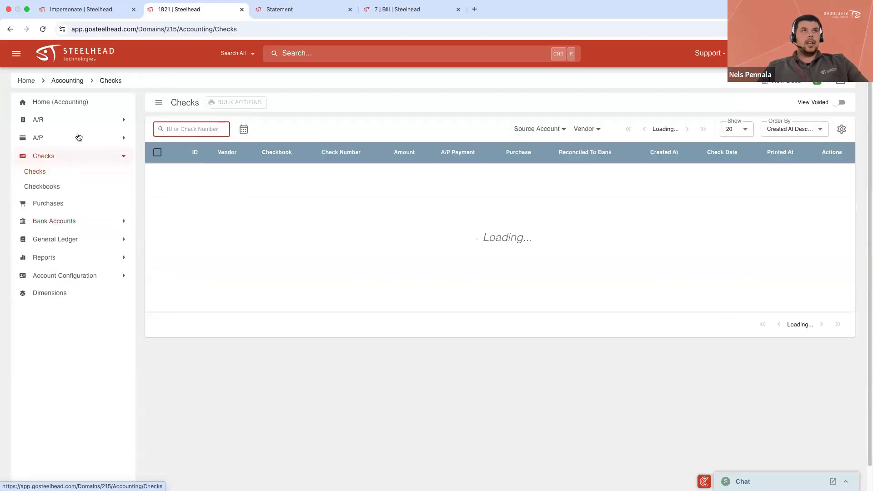
click(79, 138)
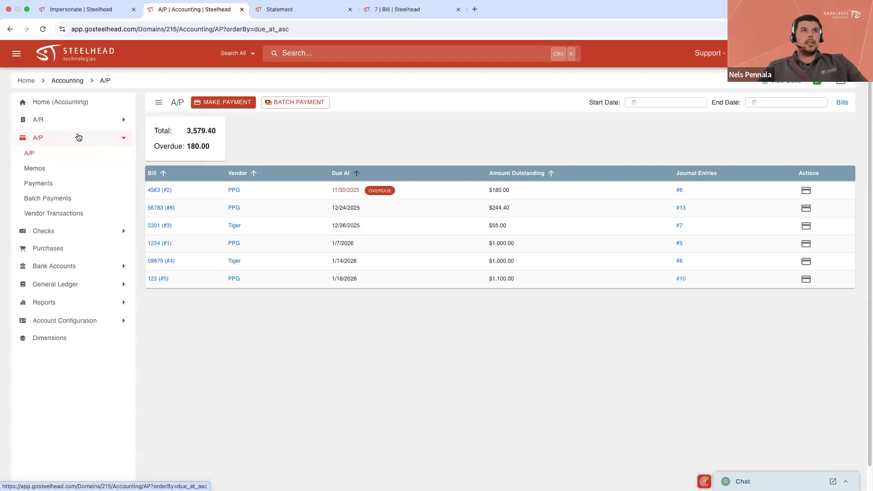
click(67, 199)
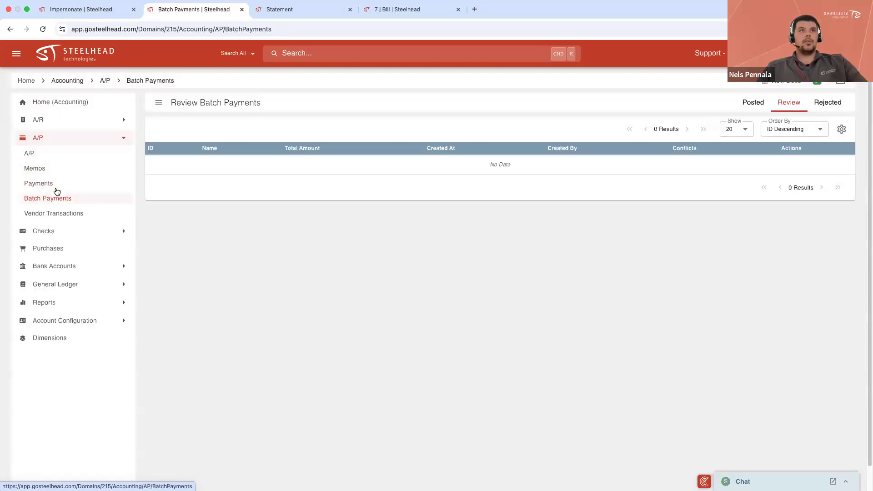
click(51, 184)
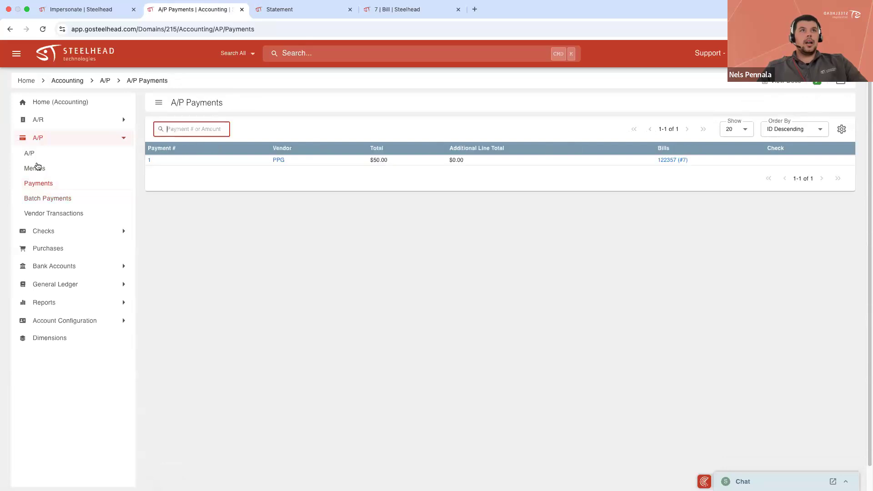
click(31, 155)
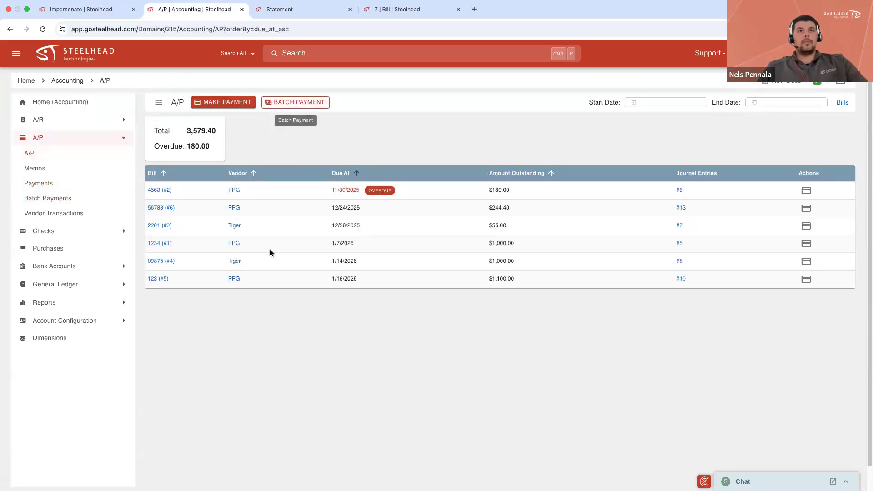
click(294, 104)
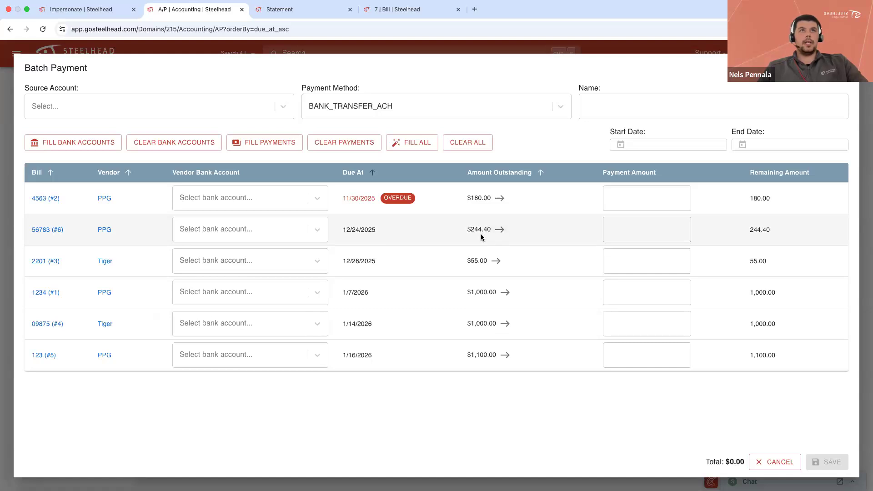
click(256, 239)
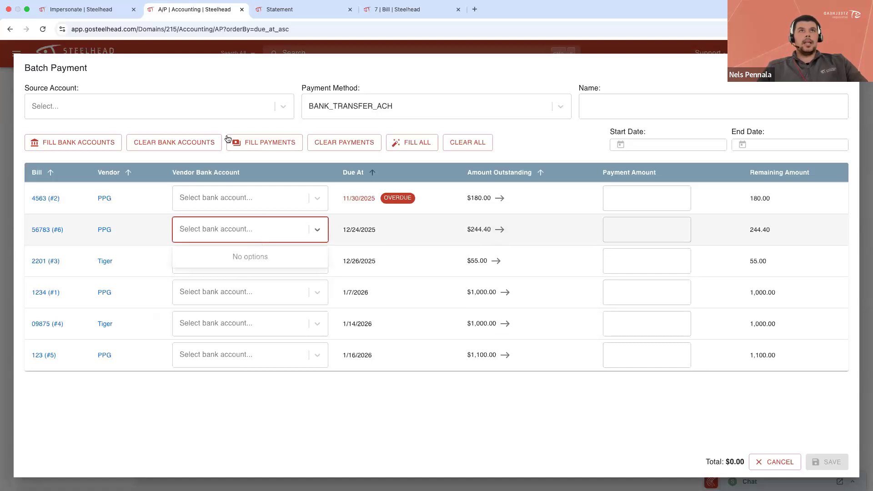
click(403, 109)
click(341, 170)
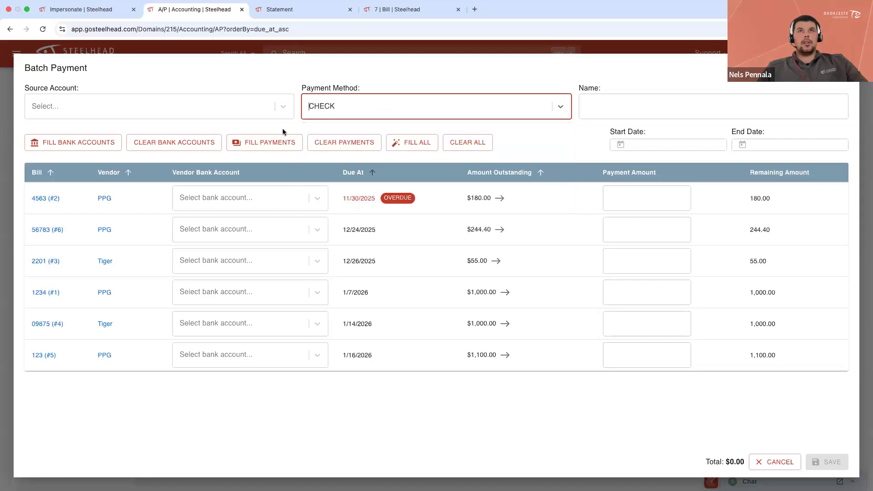
click(222, 107)
click(70, 192)
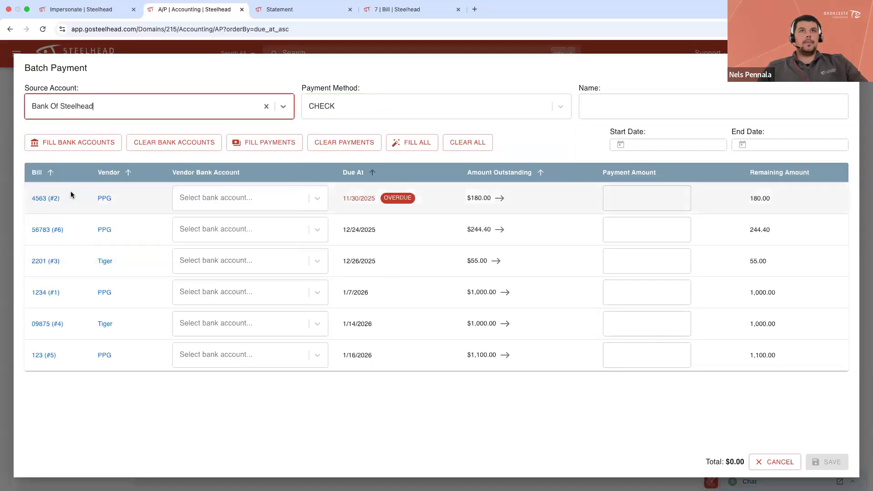
Apply the full outstanding amounts as payments for PPG bill 56783 (#6) and Tiger bill 2201 (#3).
click(306, 202)
click(311, 204)
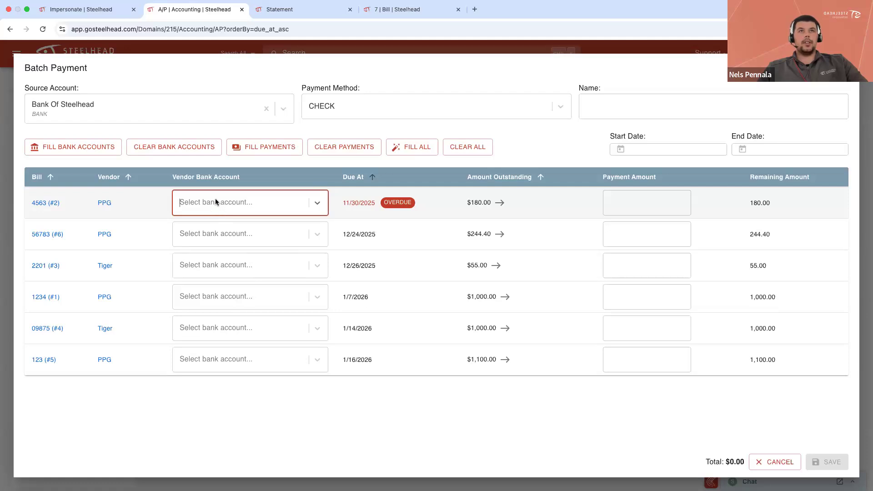
click(502, 235)
click(498, 267)
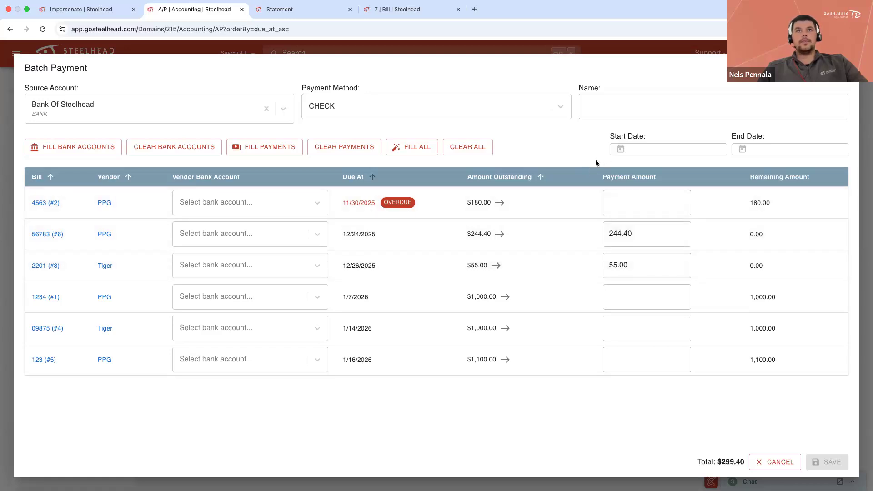
Name the batch Batch Payment 1 and try to save it.
click(596, 114)
text(Bat)
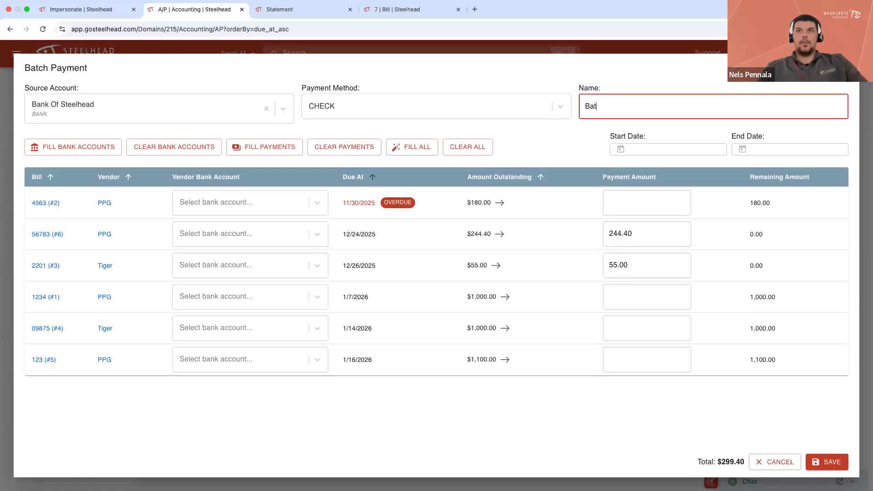
text(ch Payment 1)
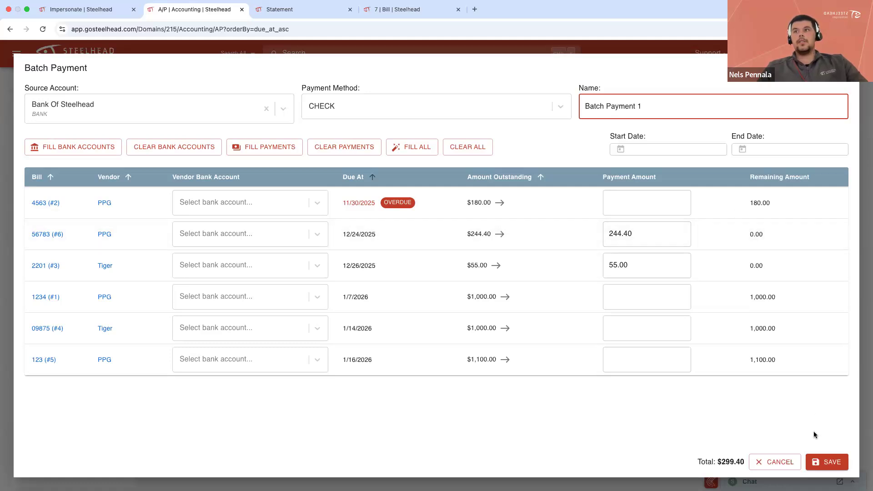
click(834, 462)
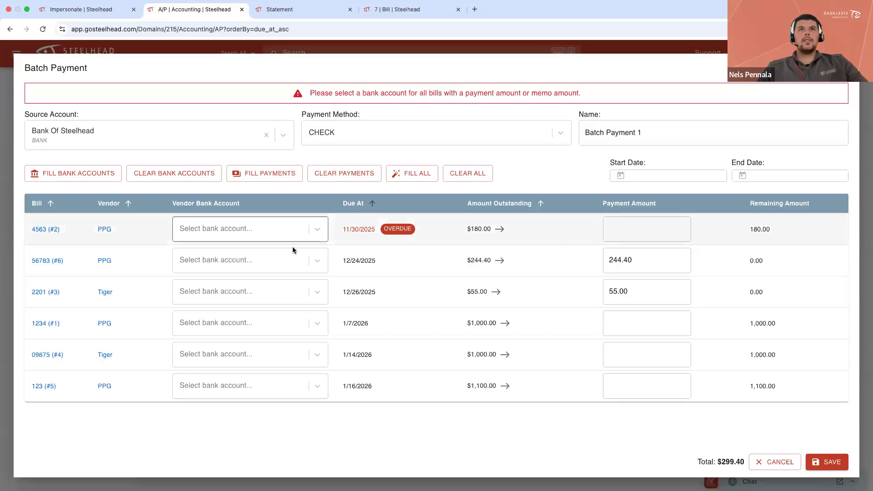
Create a vendor bank account named Bank 1 for PPG bill 56783 (#6), entering its routing number and account number.
click(252, 254)
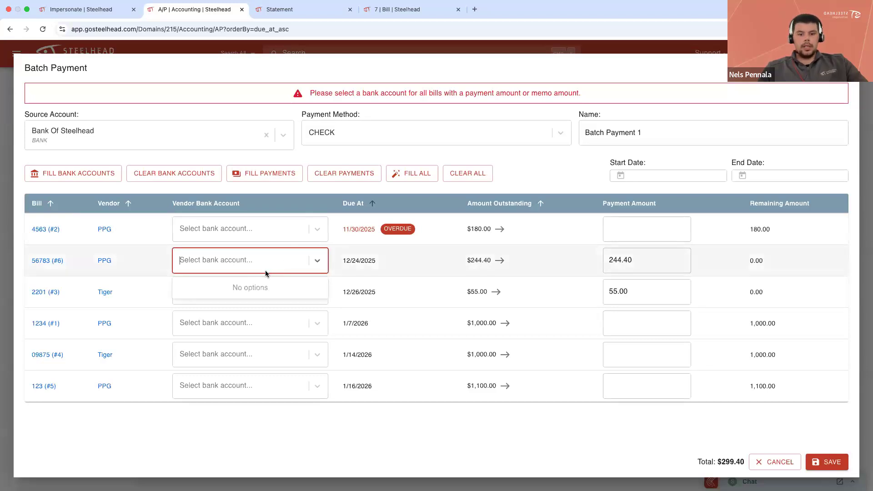
text(Bank 1)
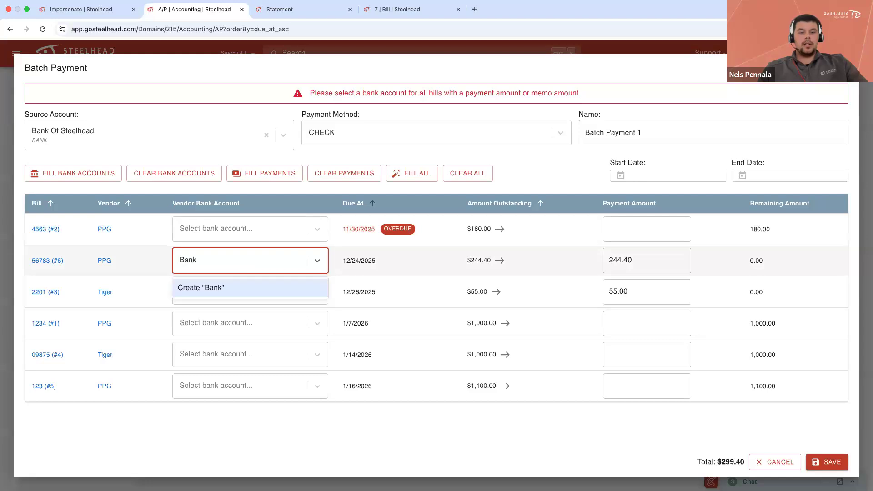
click(226, 295)
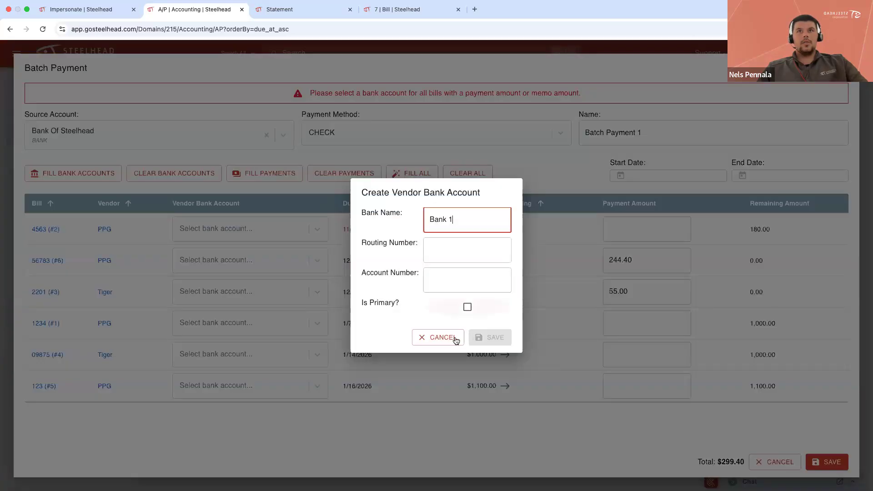
key(Tab)
text(123)
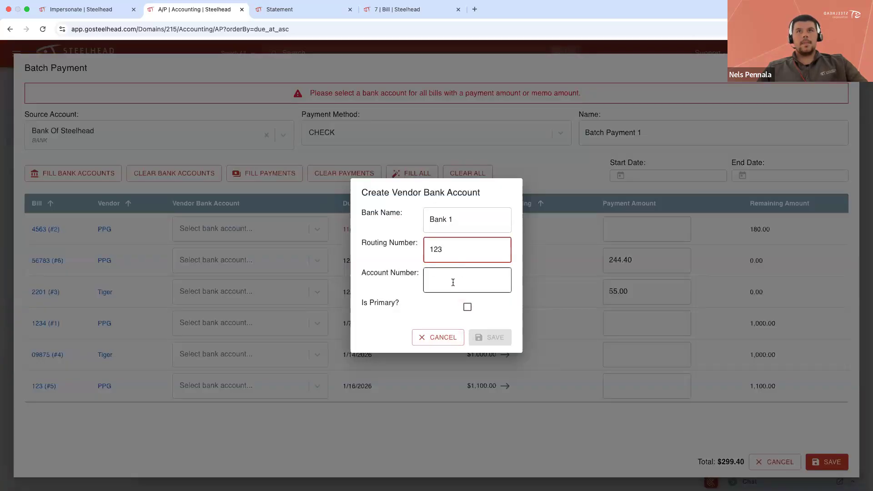
click(453, 283)
text(12442r)
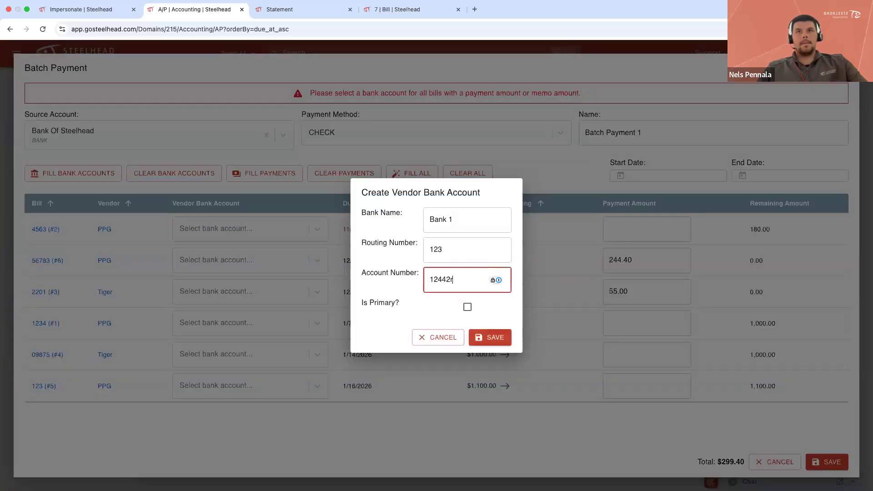
key(Return)
Create a primary vendor bank account named Bank 2 for Tiger bill 2201 (#3), entering its routing number and account number.
click(211, 297)
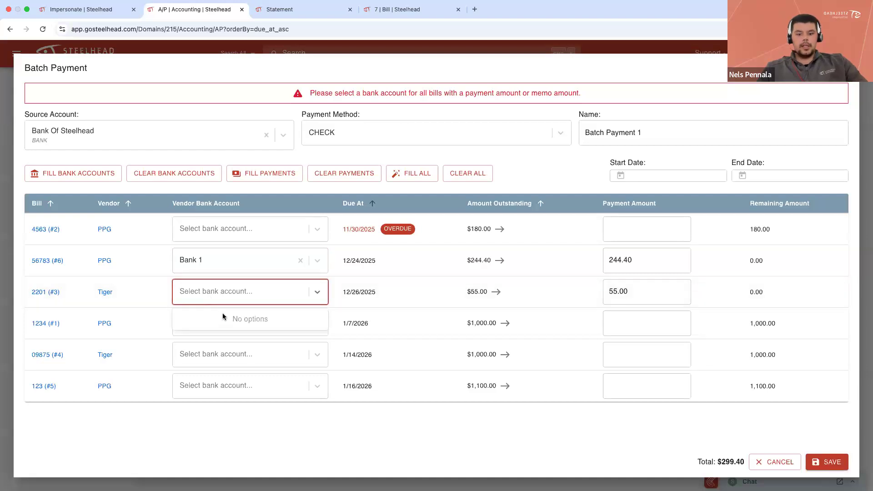
text(Bank 2)
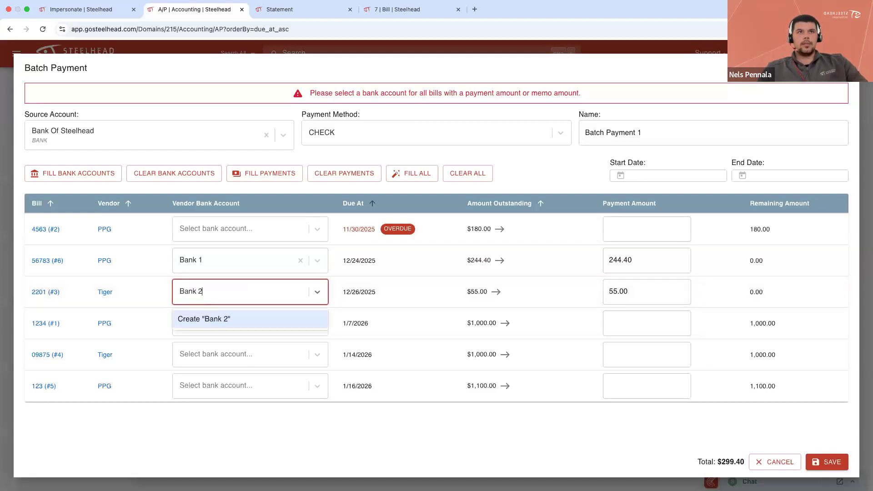
click(190, 318)
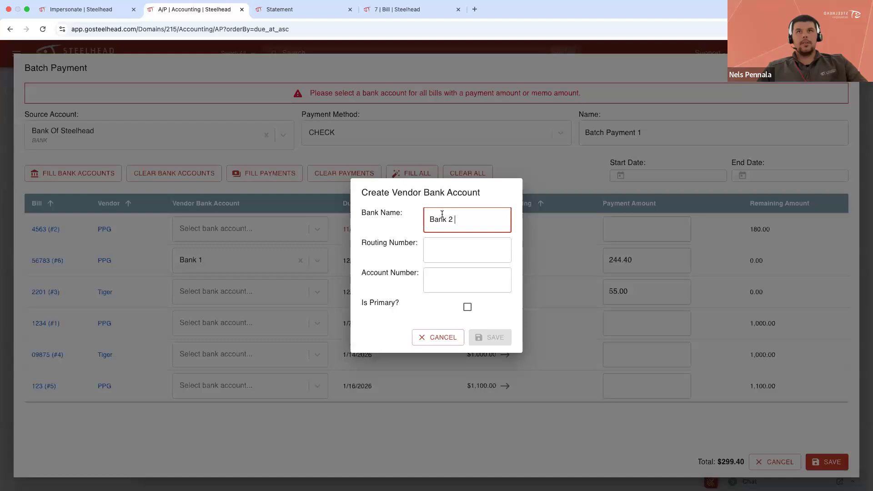
click(447, 259)
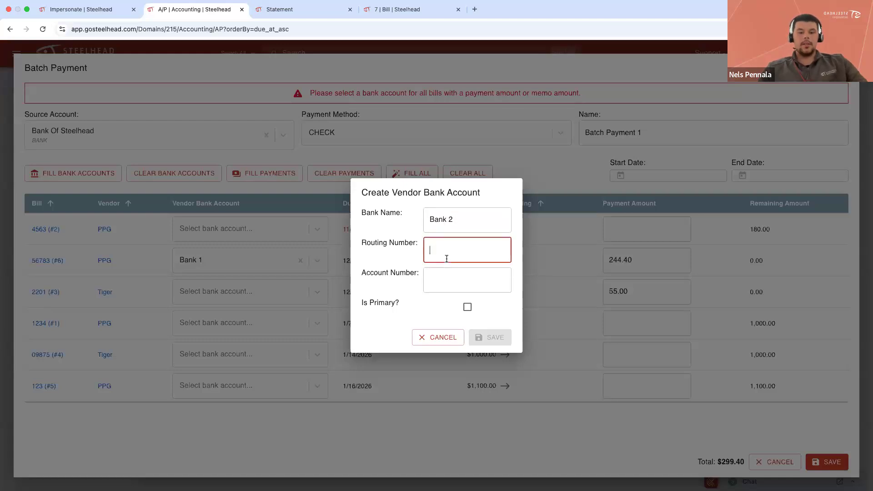
text(56)
key(BackSpace)
key(BackSpace)
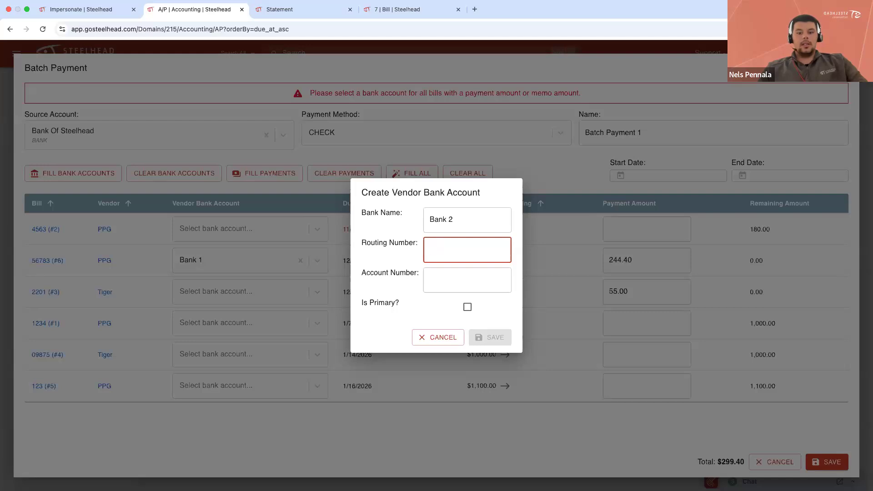
text(0982341)
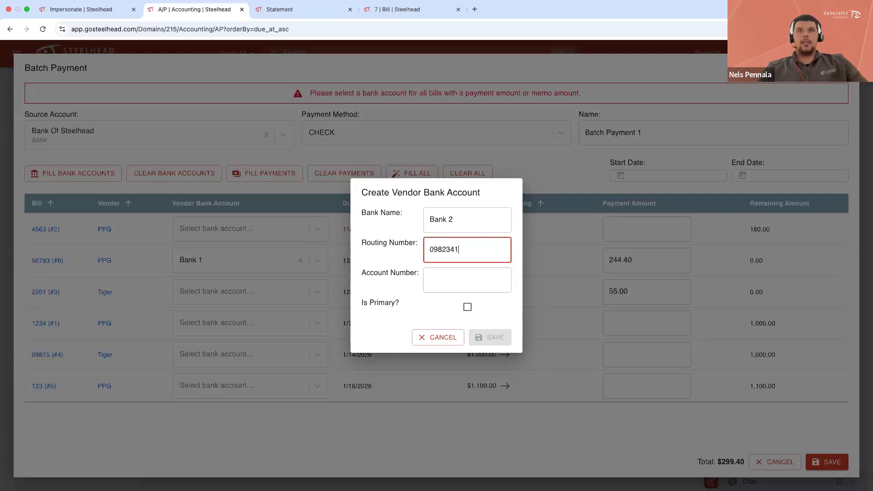
key(Tab)
text(90)
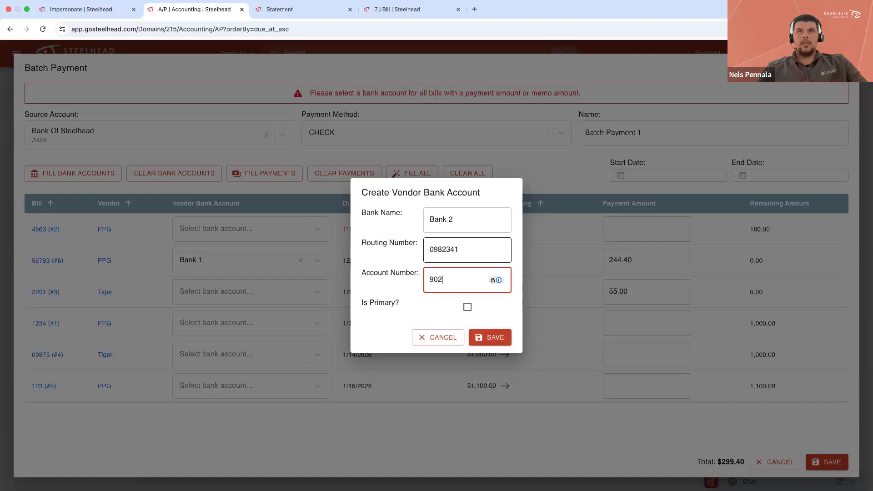
text(222)
click(468, 307)
click(494, 340)
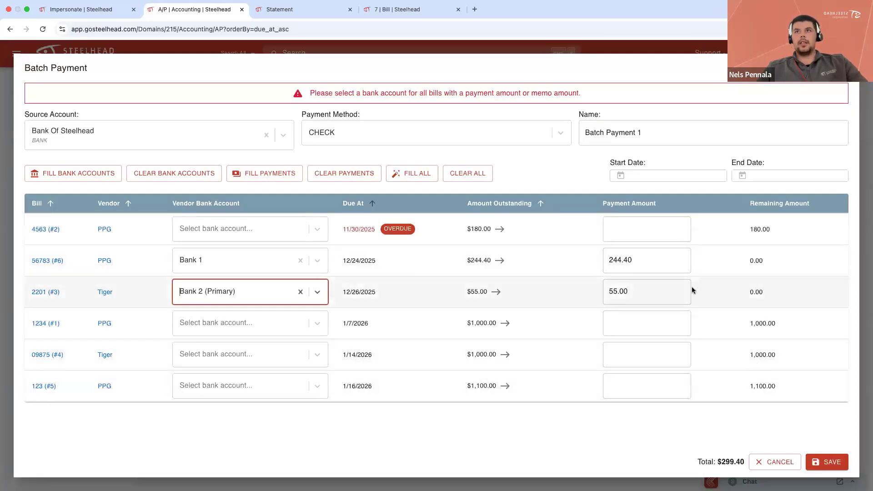
Save the batch payment and open the list of A/P batch payments in review.
click(818, 460)
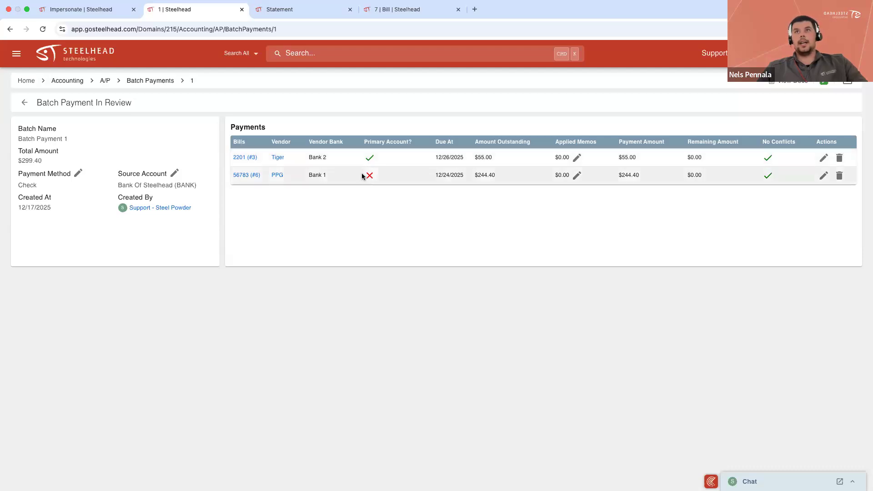
click(102, 82)
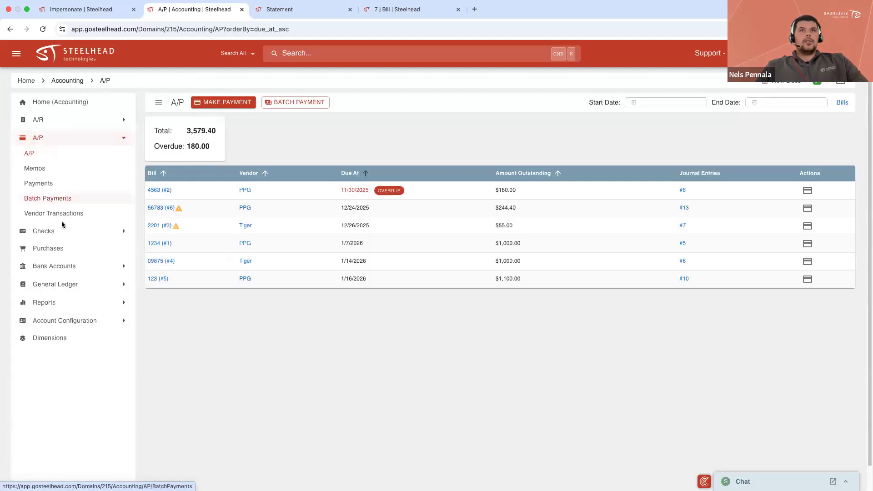
click(57, 198)
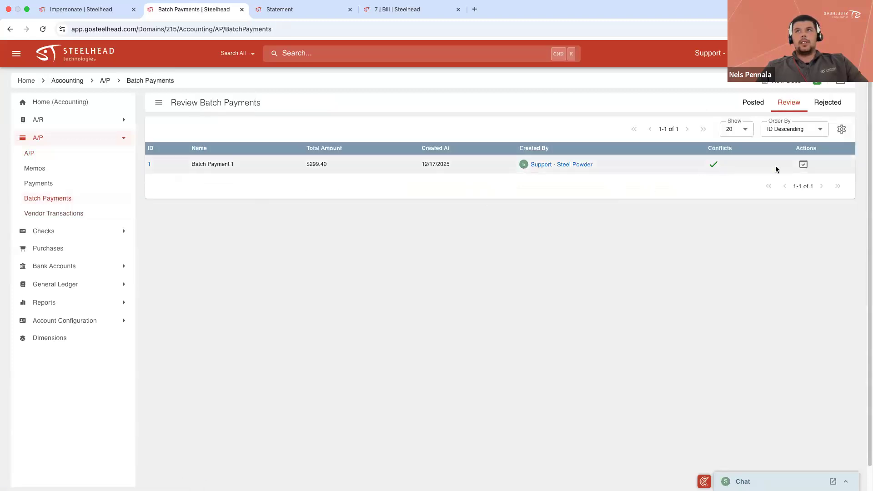
Review Batch Payment 1, select a checkbook for its vendor checks, and post the batch.
click(803, 164)
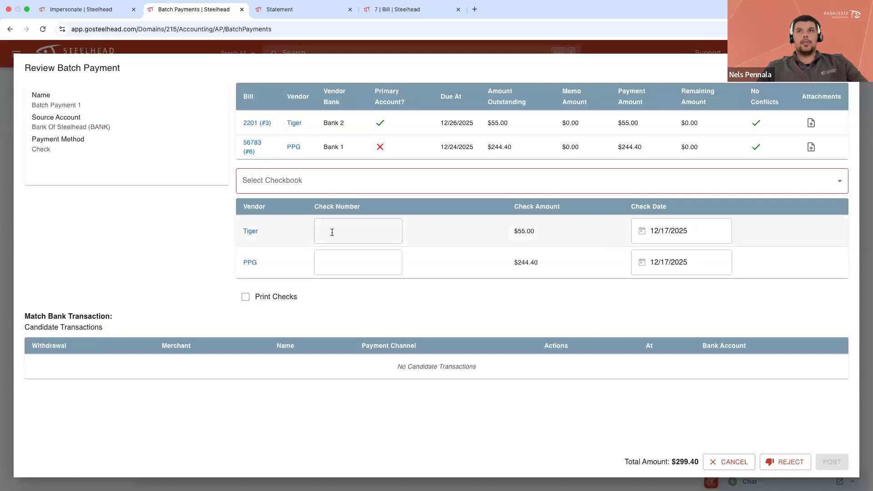
click(341, 190)
click(308, 204)
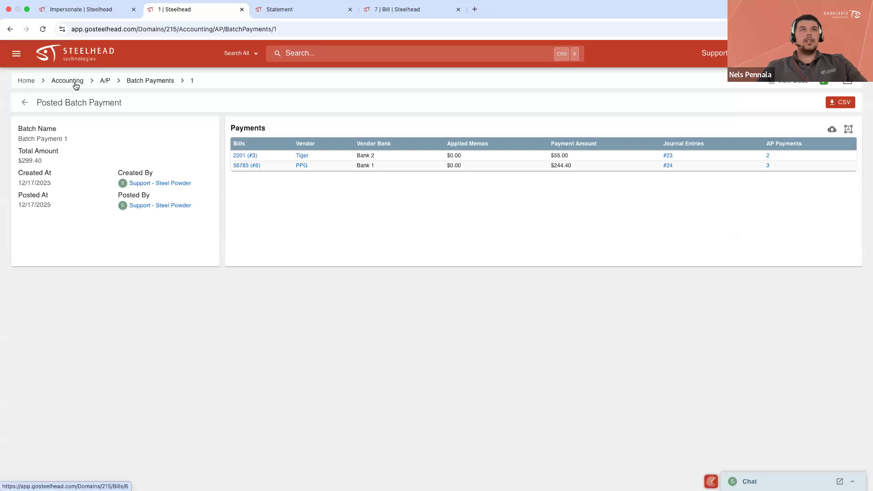
Leave the posted batch payment and open the Checks section of Accounting.
click(75, 86)
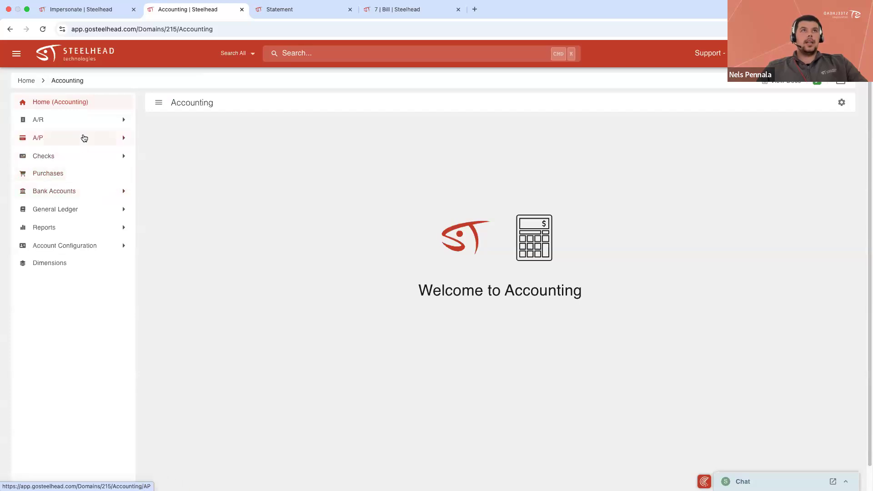
click(83, 150)
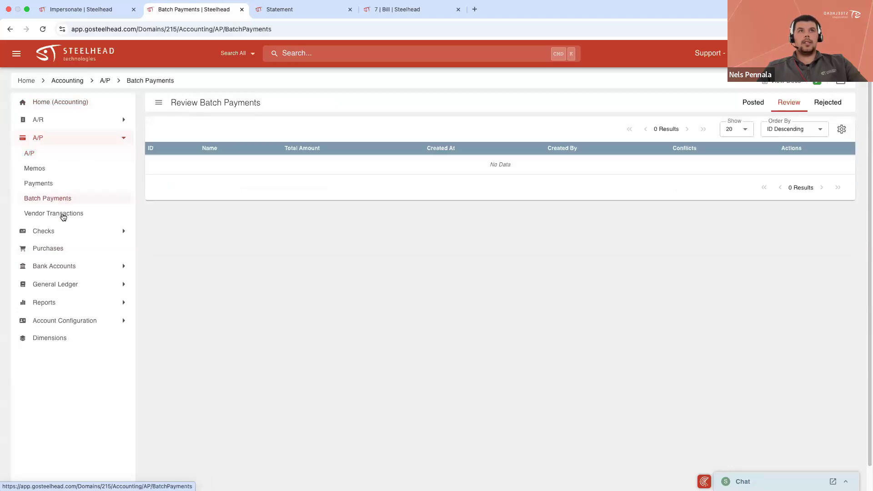
click(59, 234)
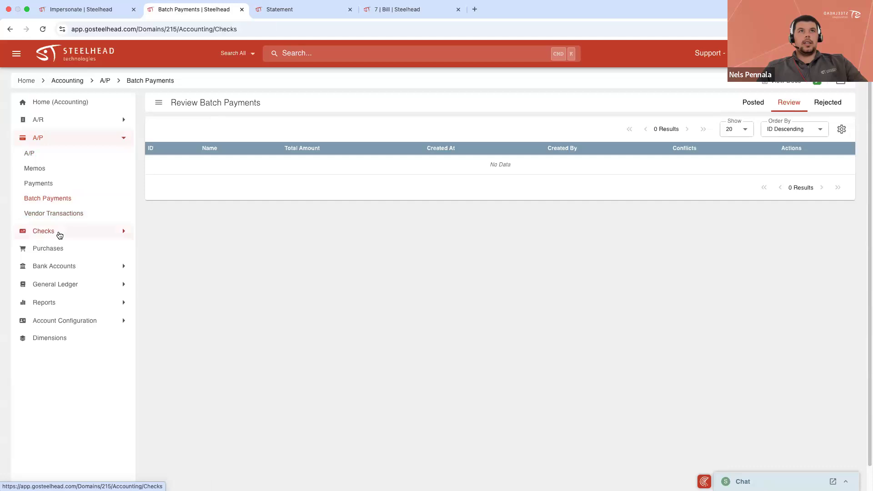